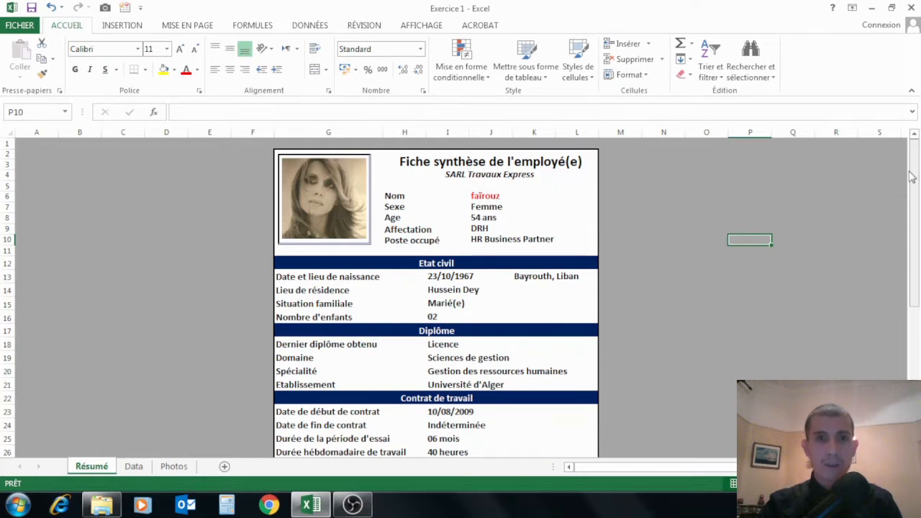
pyautogui.moveTo(912, 176)
pyautogui.mouseDown()
pyautogui.moveTo(898, 258)
pyautogui.moveTo(894, 249)
pyautogui.moveTo(914, 259)
pyautogui.moveTo(905, 334)
pyautogui.moveTo(905, 191)
pyautogui.mouseUp()
pyautogui.click(894, 250)
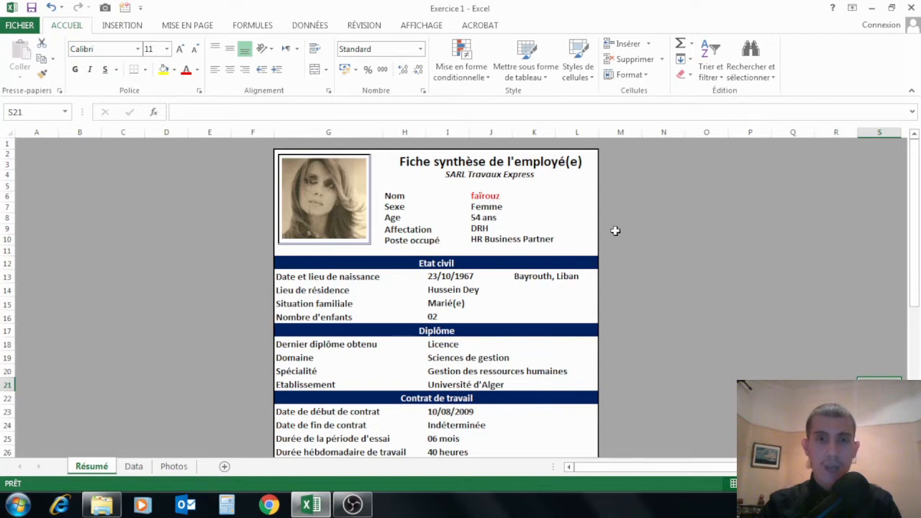
pyautogui.click(672, 257)
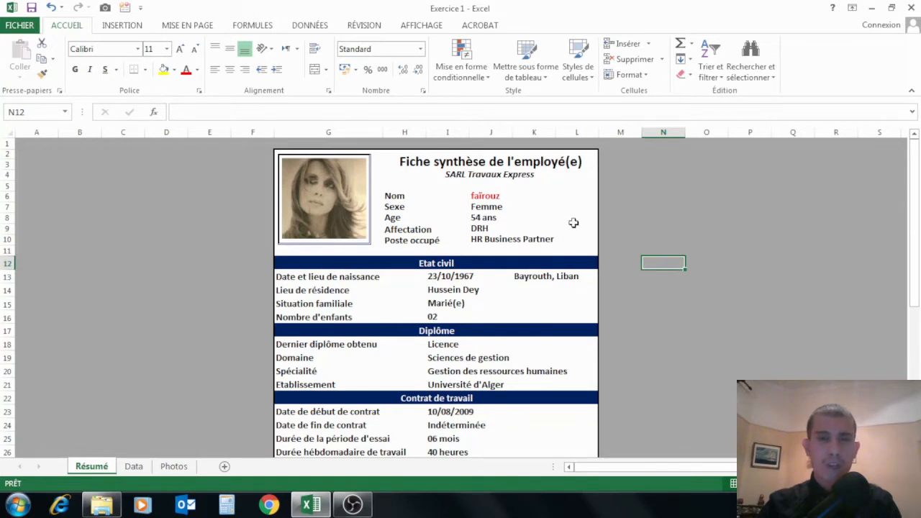
# Enter a different employee's name in the Nom cell of the employee summary form on the Résumé sheet
pyautogui.click(515, 196)
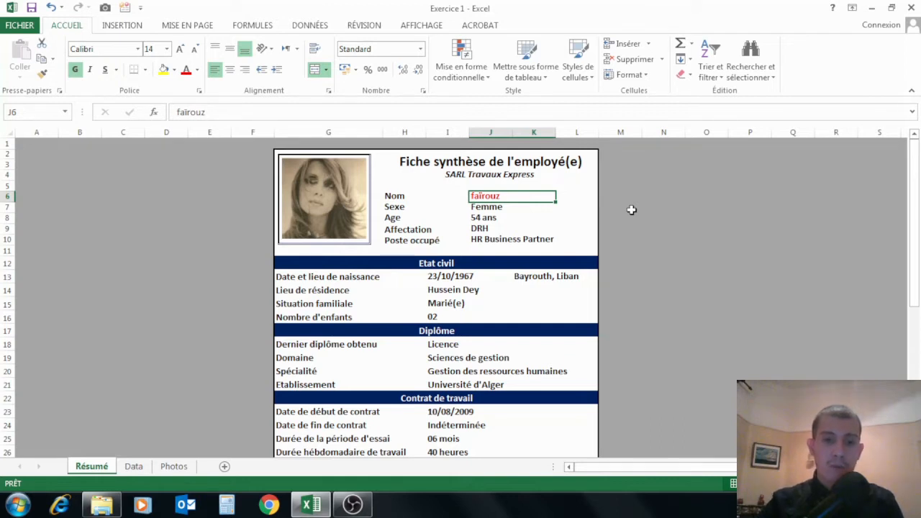
pyautogui.write('mo')
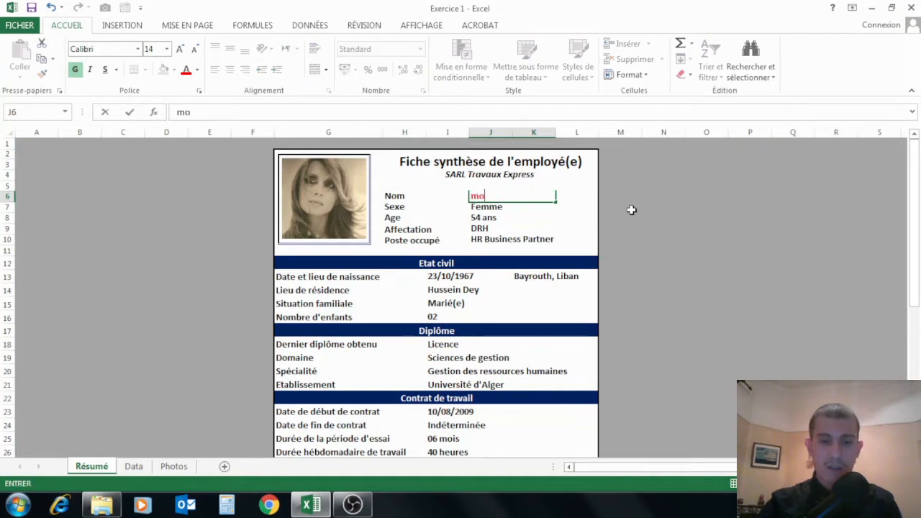
pyautogui.write('uammar')
pyautogui.press('Return')
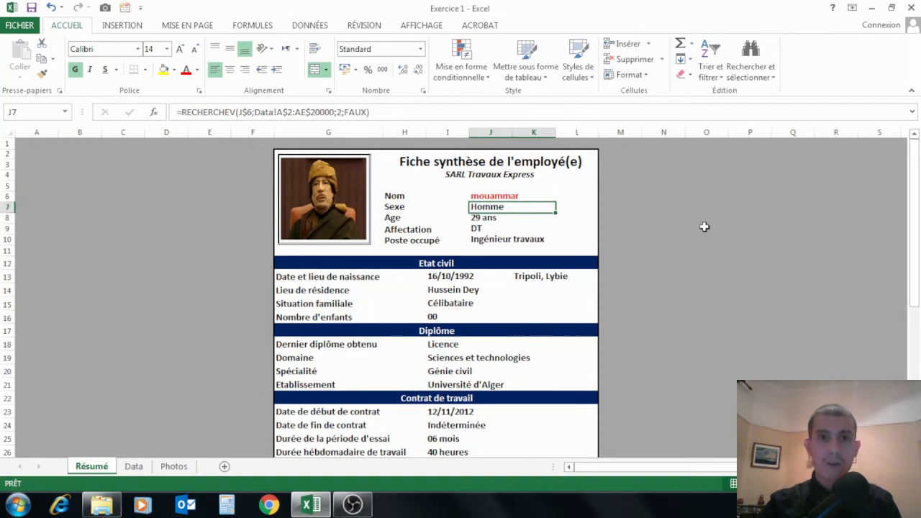
pyautogui.click(705, 227)
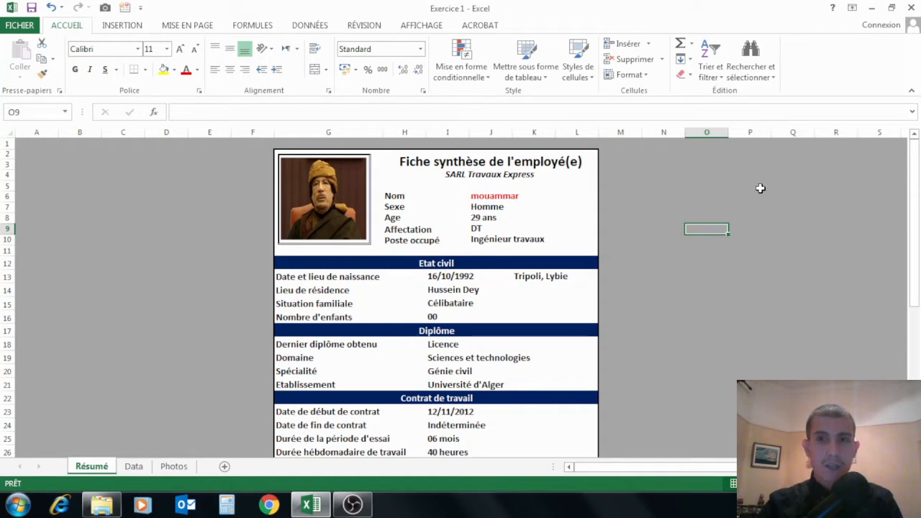
# Examine the employee table on the Data sheet and the picture table on the Photos sheet, and return to Résumé
pyautogui.moveTo(918, 189); pyautogui.dragTo(917, 153)
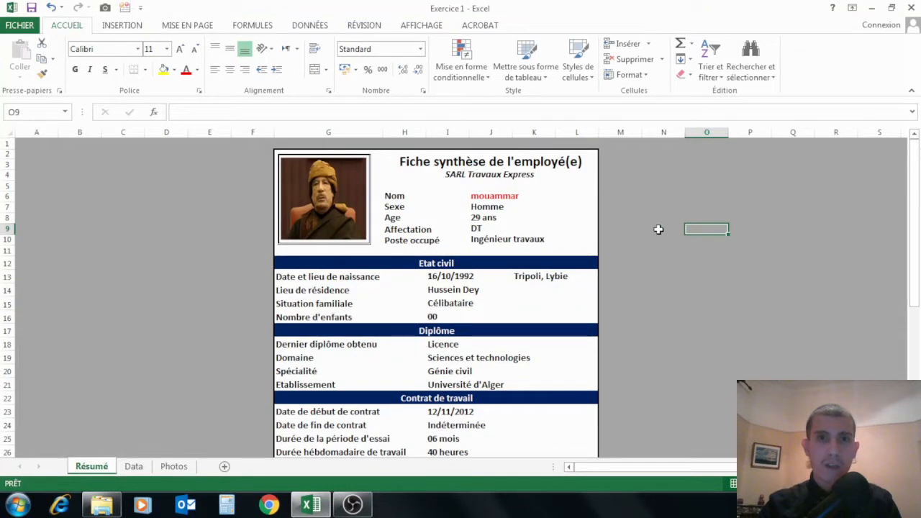
pyautogui.click(134, 466)
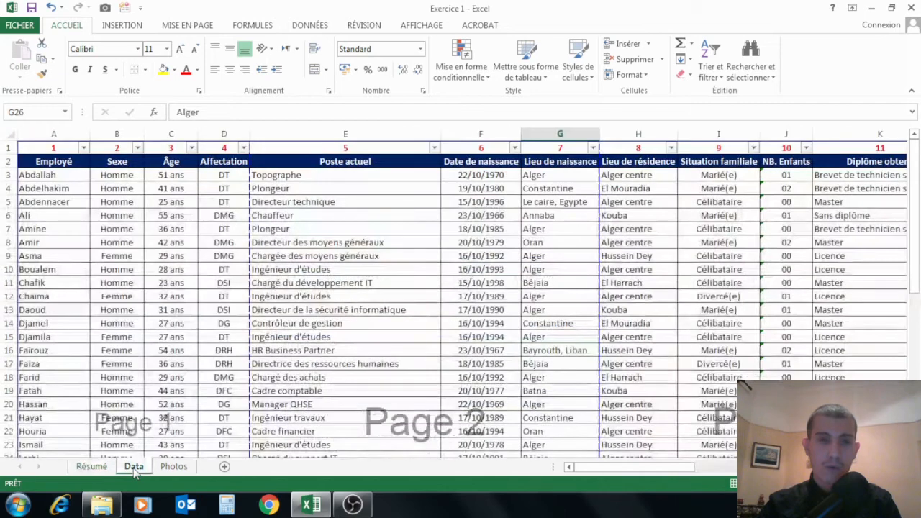
pyautogui.moveTo(601, 469); pyautogui.dragTo(563, 469)
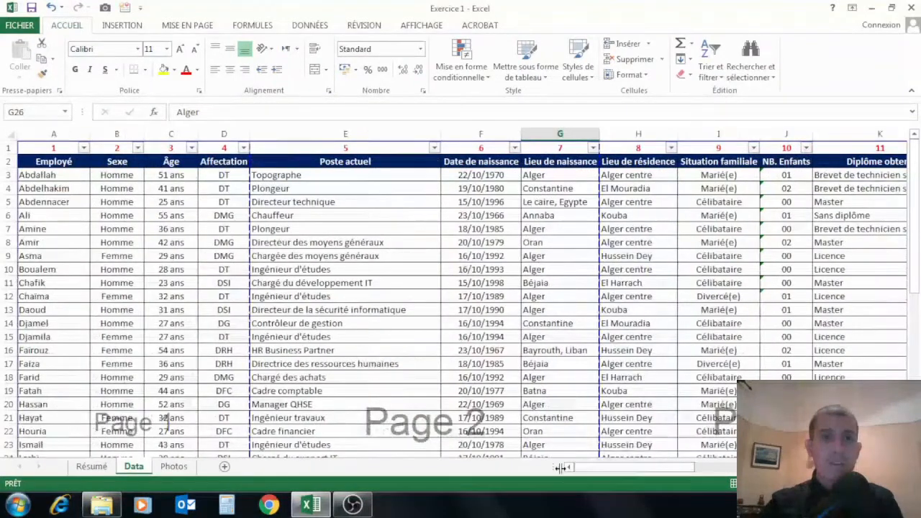
pyautogui.click(85, 474)
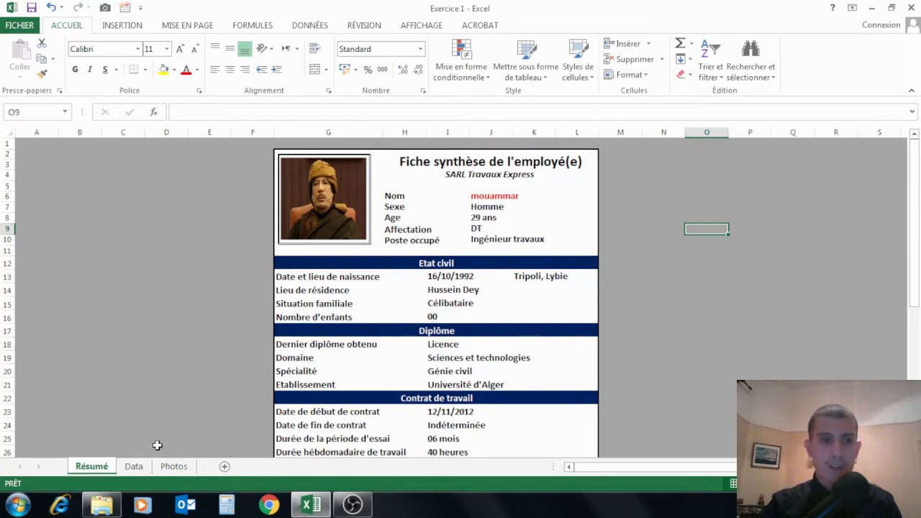
pyautogui.click(135, 466)
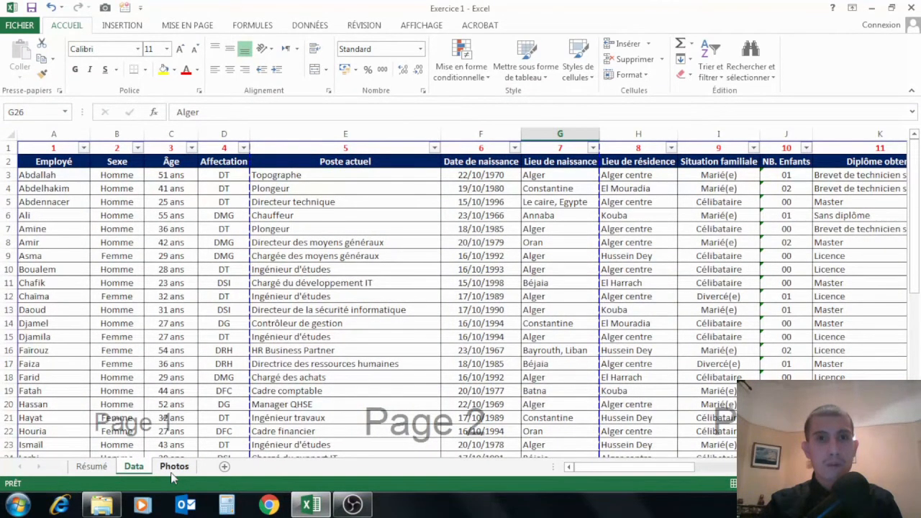
pyautogui.click(174, 467)
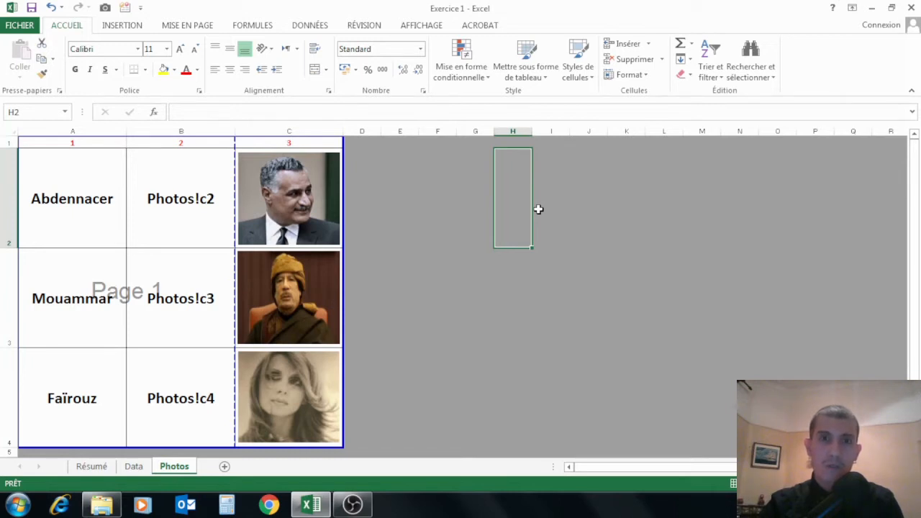
pyautogui.click(102, 467)
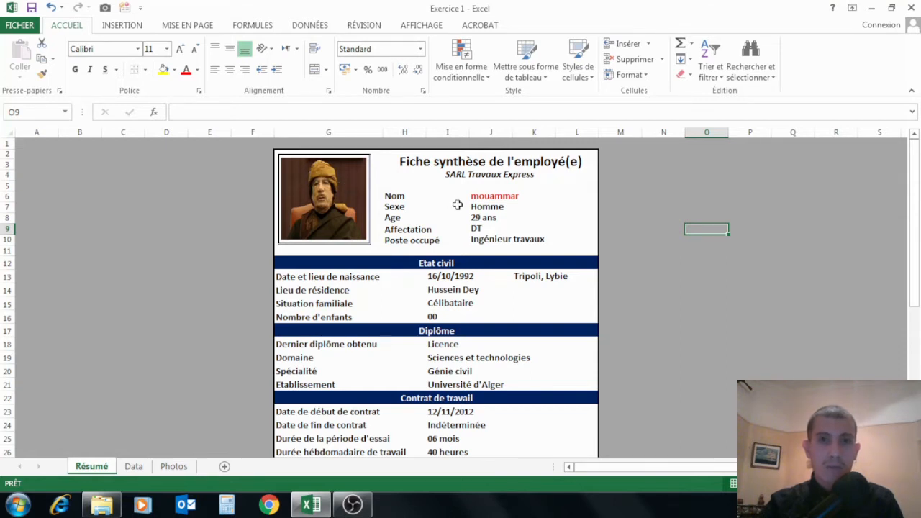
# Choose the third employee of the name list in the Nom cell and review the resulting summary form
pyautogui.click(530, 198)
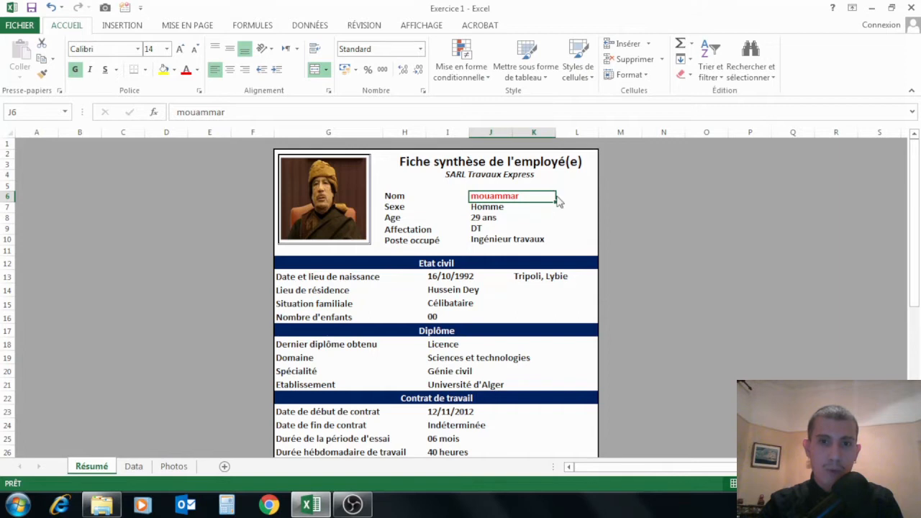
pyautogui.click(560, 198)
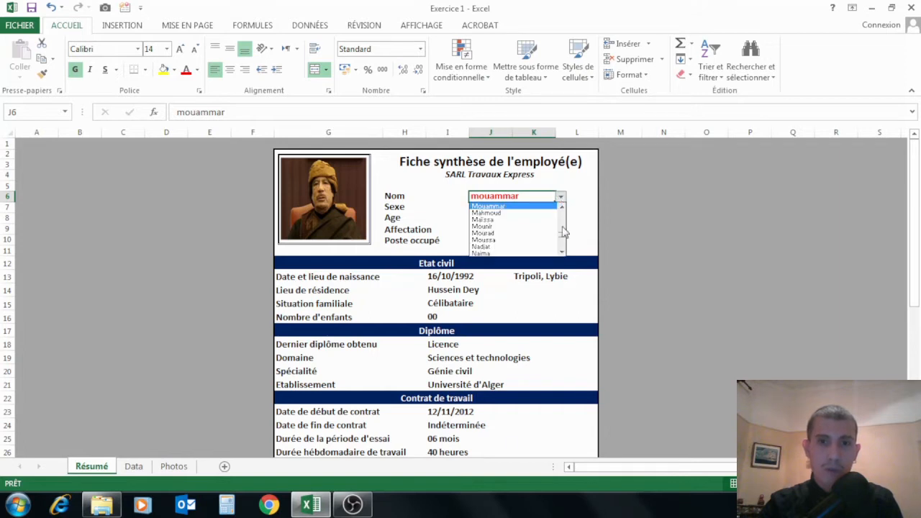
pyautogui.moveTo(562, 233); pyautogui.dragTo(561, 213)
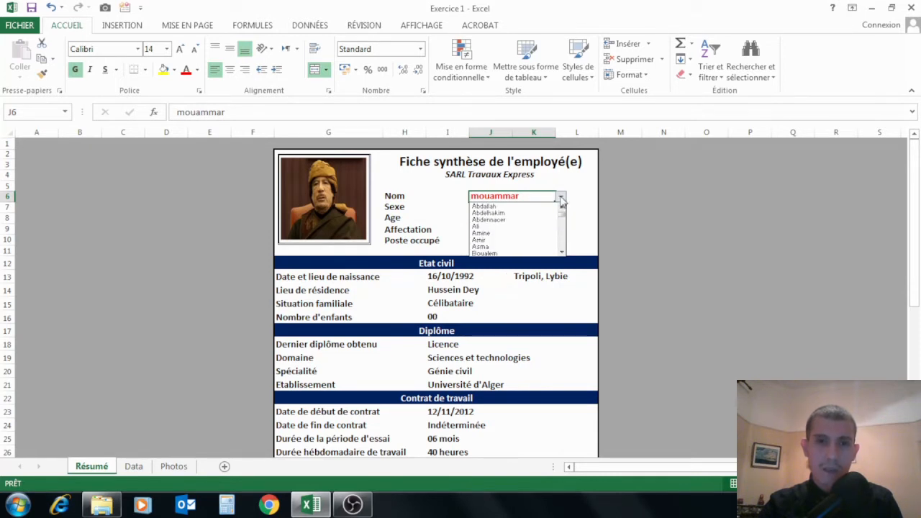
pyautogui.click(536, 219)
pyautogui.click(703, 225)
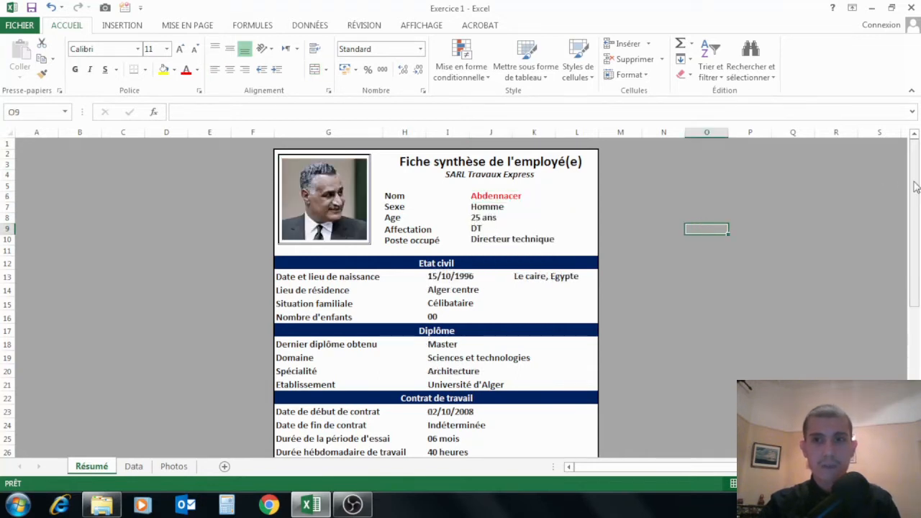
pyautogui.moveTo(914, 212)
pyautogui.mouseDown()
pyautogui.moveTo(914, 232)
pyautogui.moveTo(912, 198)
pyautogui.mouseUp()
pyautogui.click(719, 301)
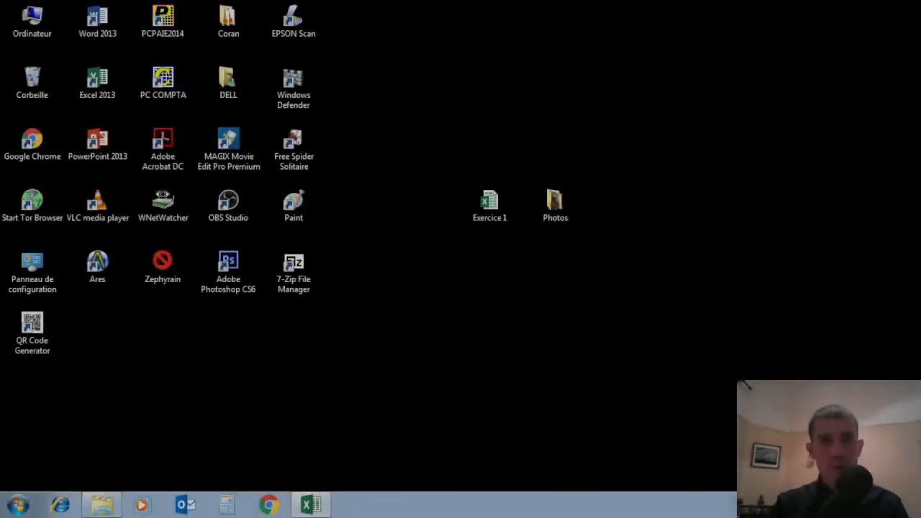
# Switch to Excel with the unfilled Exercice 1 workbook and look over the empty Résumé form
pyautogui.click(311, 507)
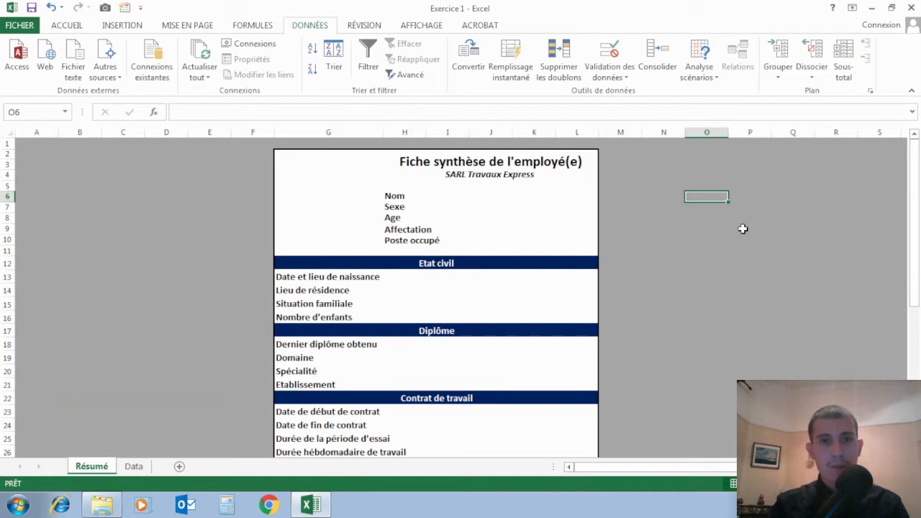
pyautogui.moveTo(913, 191); pyautogui.dragTo(912, 147)
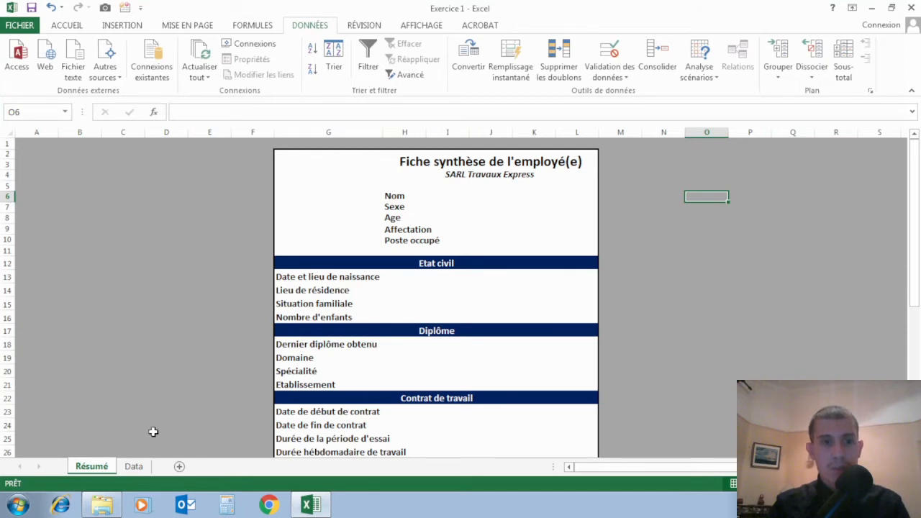
# Examine the Data sheet's numbered columns Employé, Sexe, Âge and Affectation and its full list of employee names
pyautogui.click(136, 468)
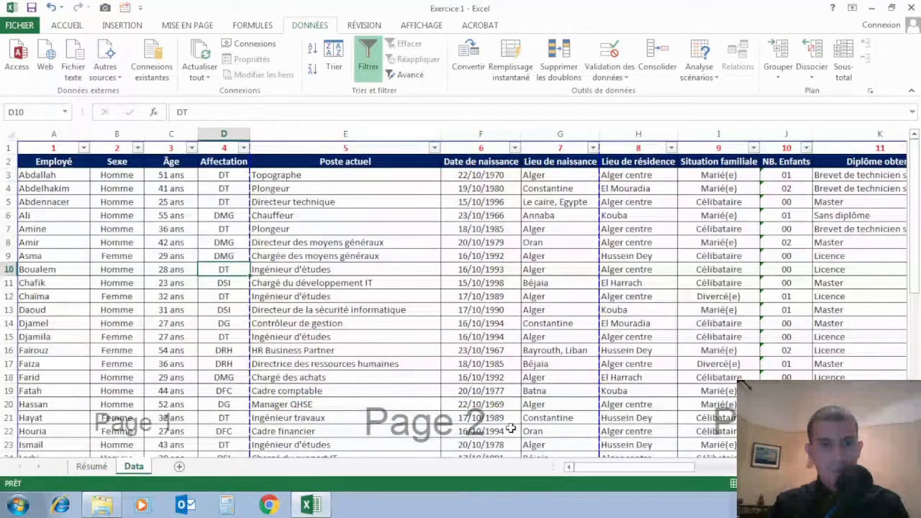
pyautogui.moveTo(589, 467)
pyautogui.mouseDown()
pyautogui.moveTo(720, 466)
pyautogui.moveTo(589, 469)
pyautogui.mouseUp()
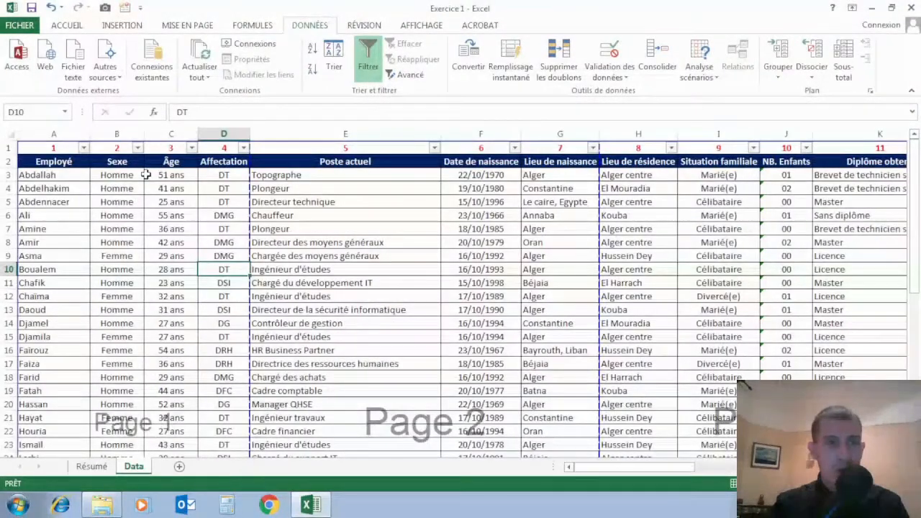
pyautogui.click(61, 161)
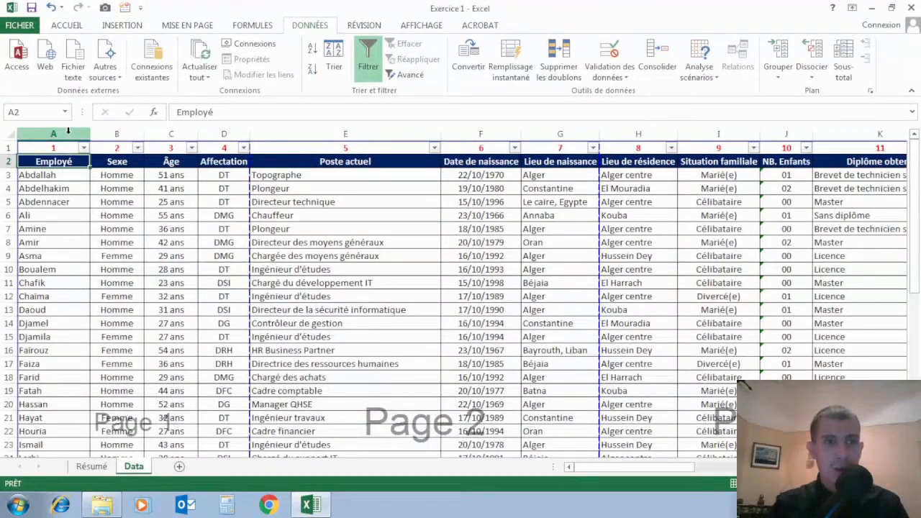
pyautogui.click(68, 130)
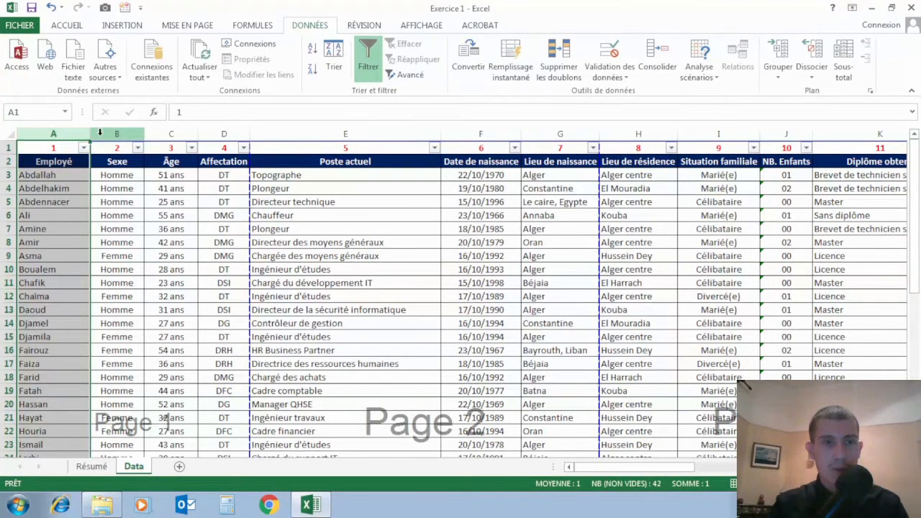
pyautogui.click(103, 132)
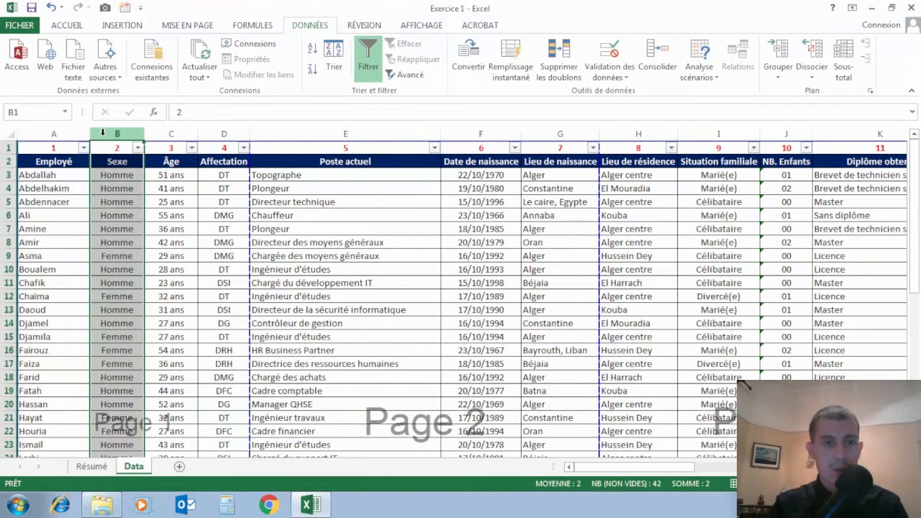
pyautogui.click(162, 132)
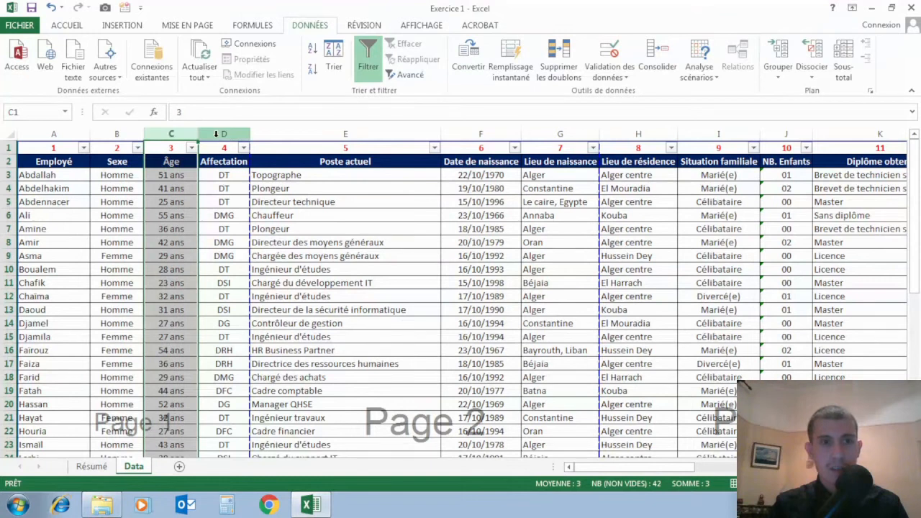
pyautogui.click(216, 134)
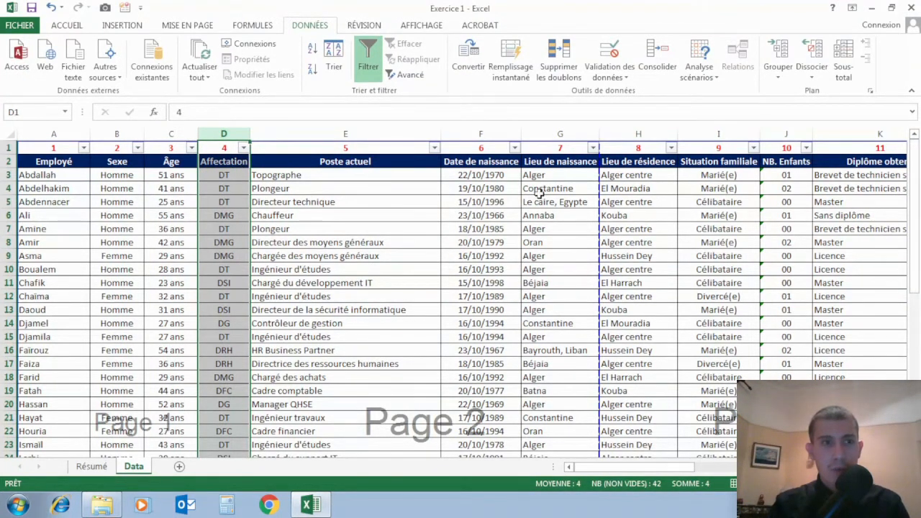
pyautogui.moveTo(70, 177); pyautogui.dragTo(60, 427)
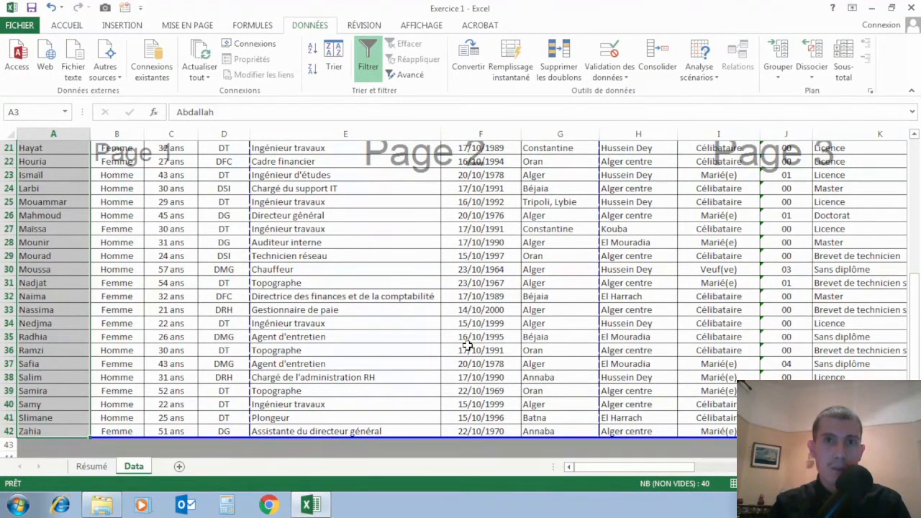
# On the Résumé sheet, open data validation for the Nom cell J6 and allow only Liste entries
pyautogui.click(92, 467)
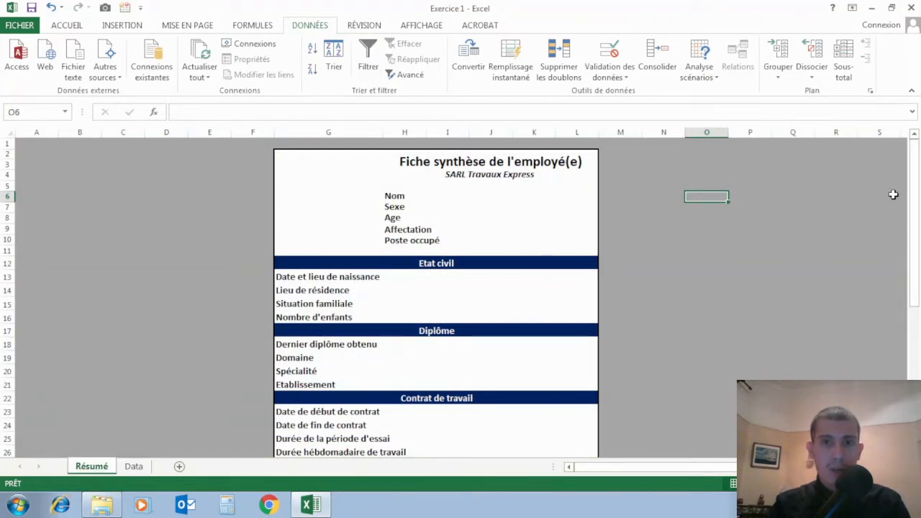
pyautogui.moveTo(914, 169); pyautogui.dragTo(912, 128)
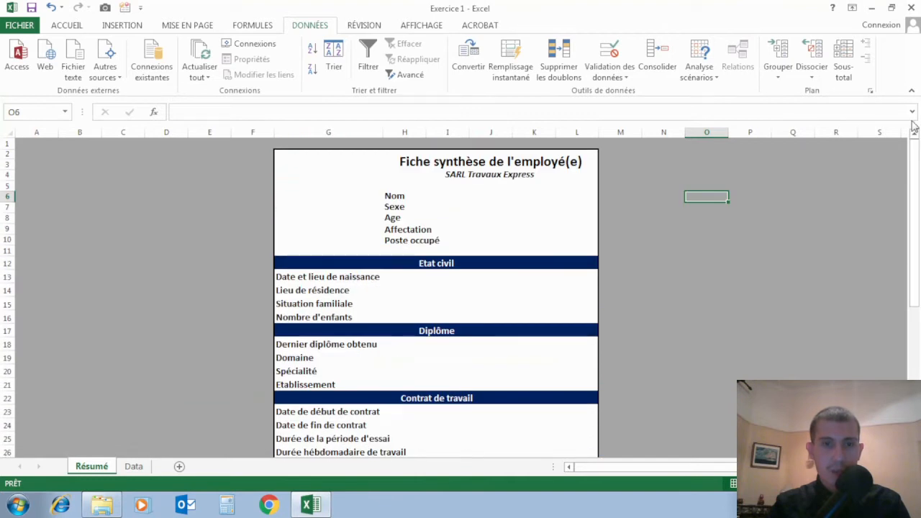
pyautogui.click(485, 195)
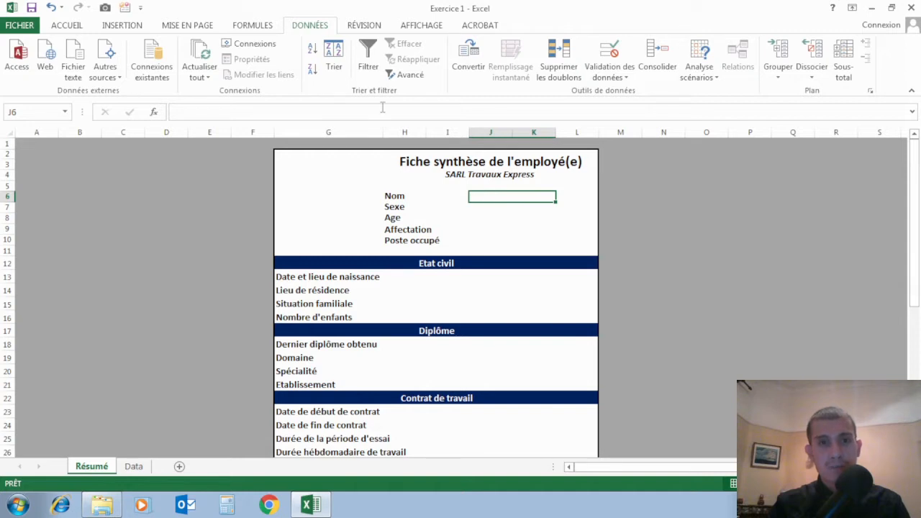
pyautogui.click(66, 27)
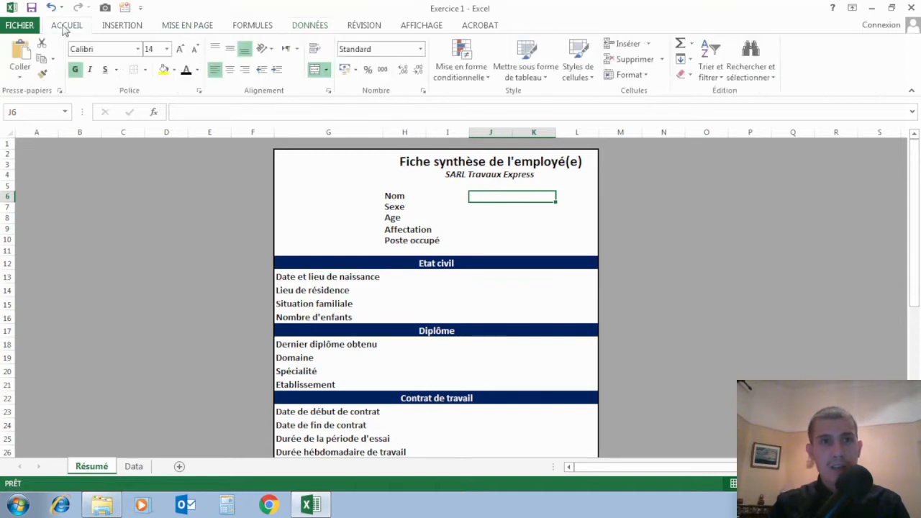
pyautogui.click(328, 27)
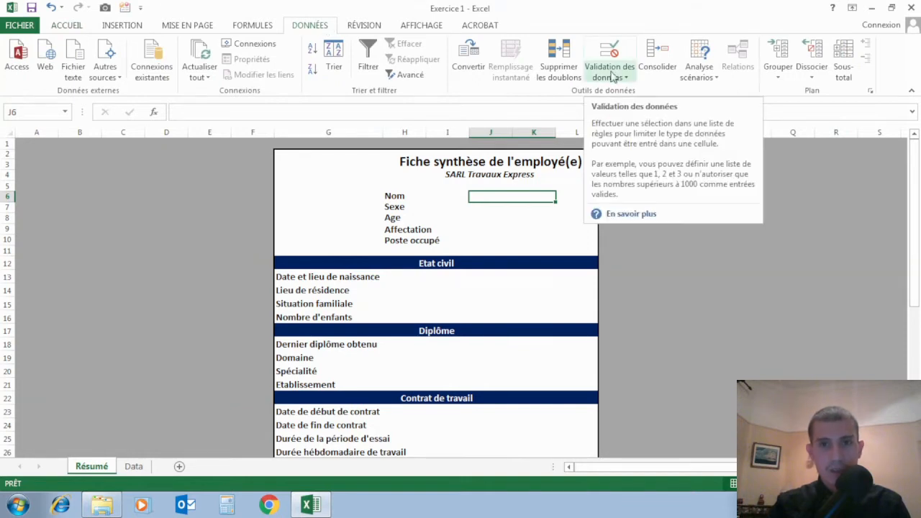
pyautogui.click(613, 76)
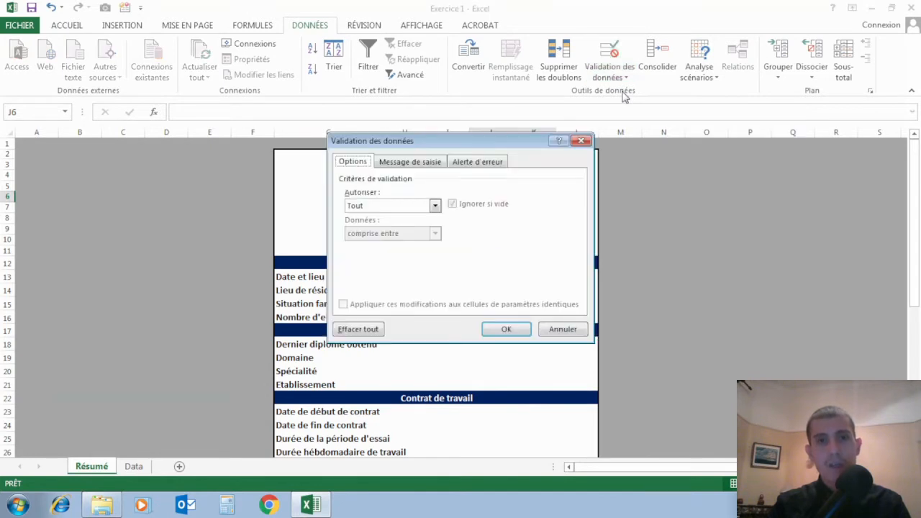
pyautogui.click(393, 207)
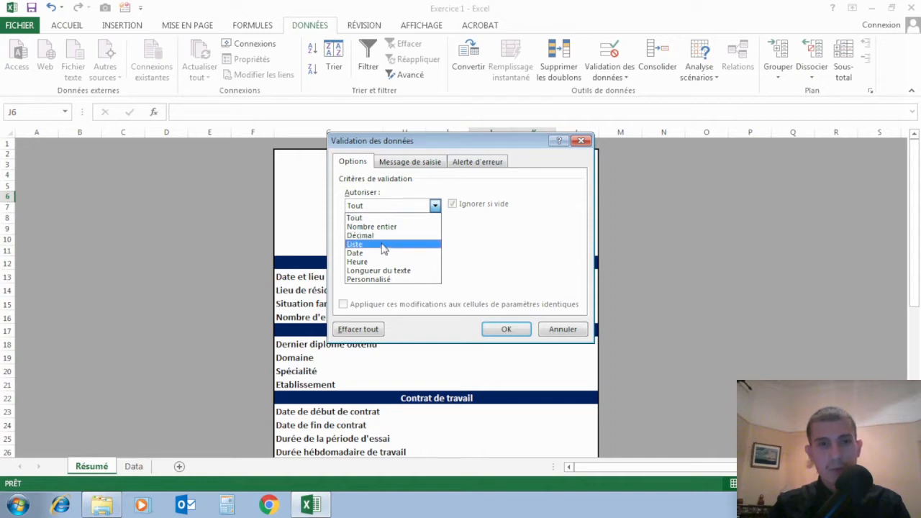
pyautogui.click(383, 245)
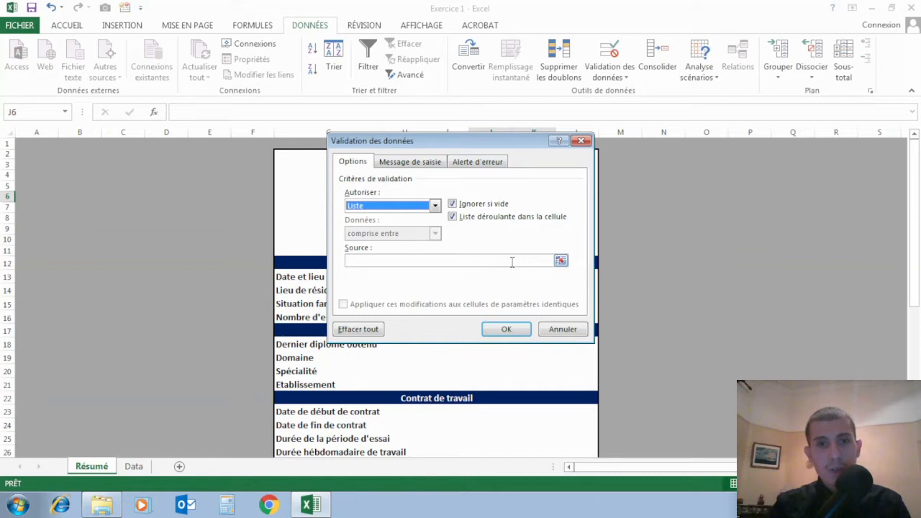
# Set the validation list's source to the employee names in =Data!$A$3:$A$42 and apply the rule
pyautogui.click(561, 261)
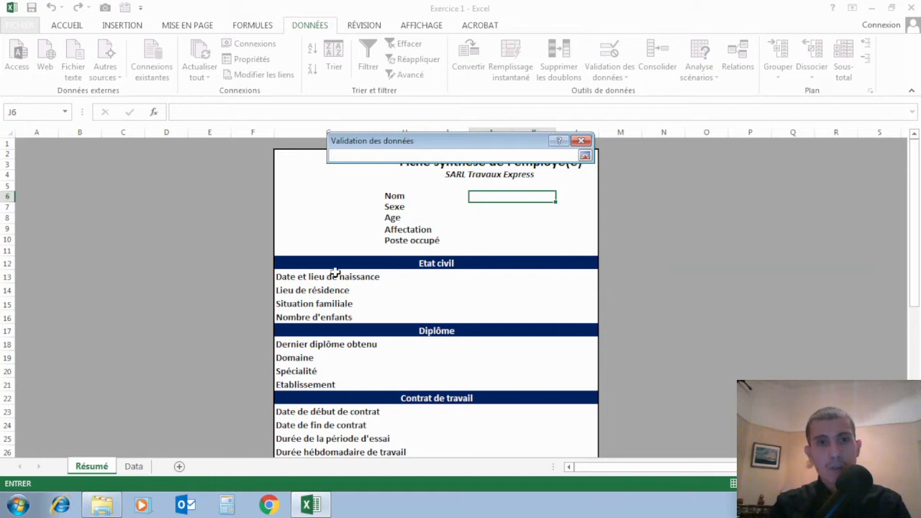
pyautogui.click(135, 468)
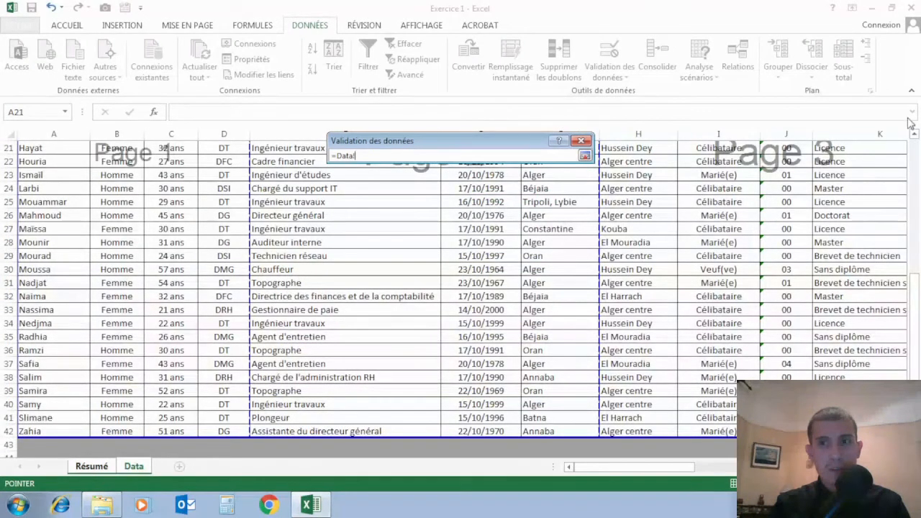
pyautogui.scroll(7, 916, 147)
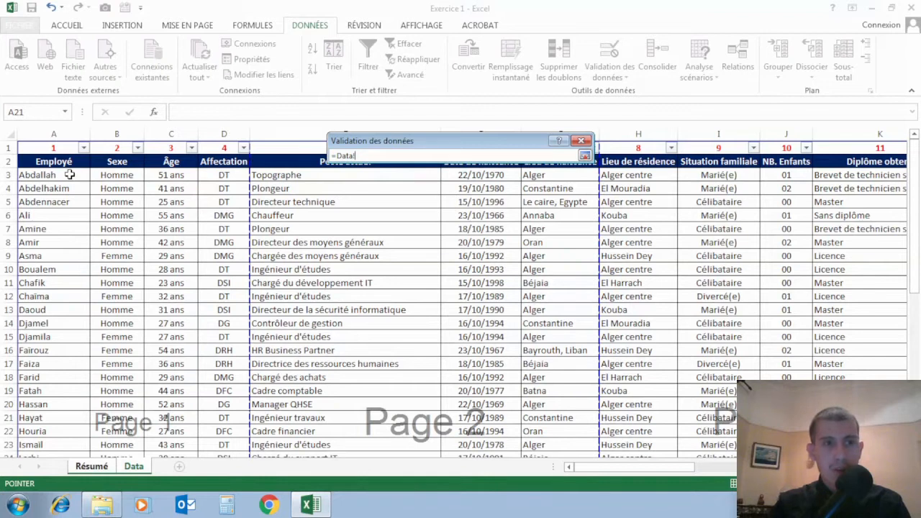
pyautogui.moveTo(70, 175); pyautogui.dragTo(45, 432)
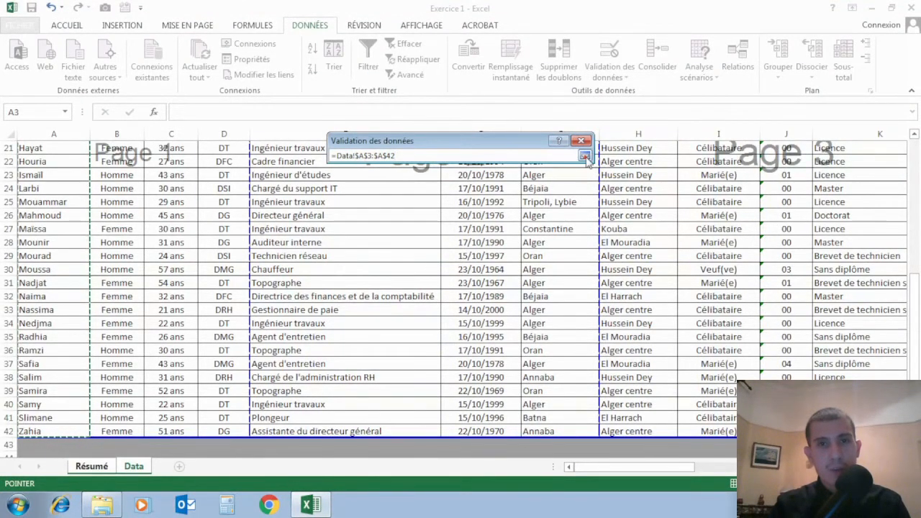
pyautogui.click(585, 156)
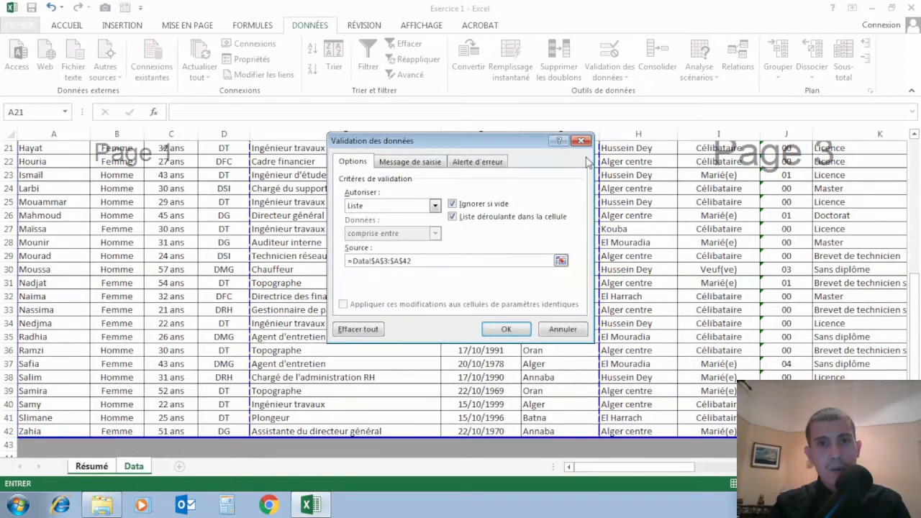
pyautogui.click(505, 329)
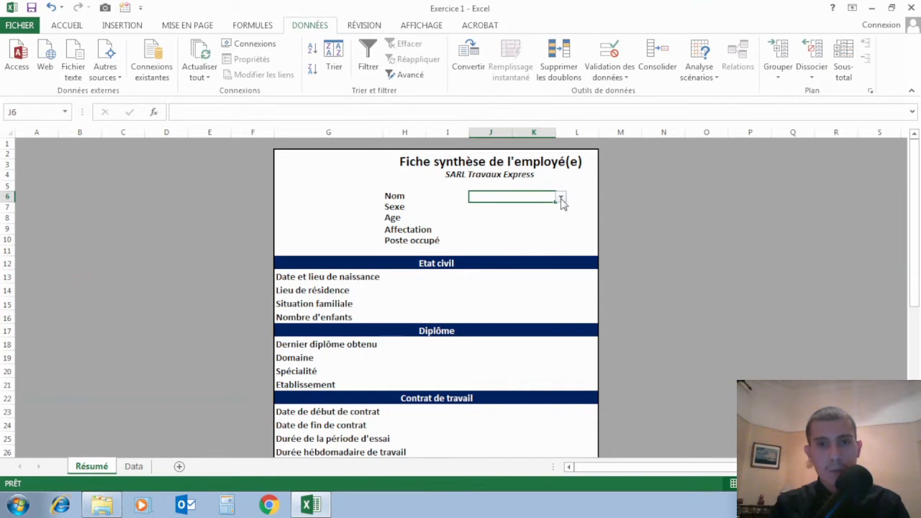
# Look through the Nom cell's dropdown list and choose the third employee name
pyautogui.click(560, 199)
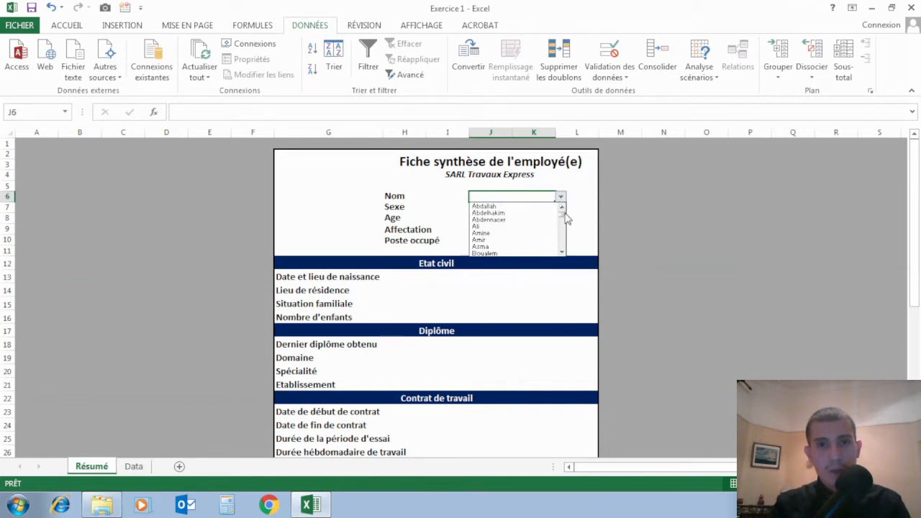
pyautogui.moveTo(566, 218)
pyautogui.mouseDown()
pyautogui.moveTo(565, 253)
pyautogui.moveTo(569, 203)
pyautogui.mouseUp()
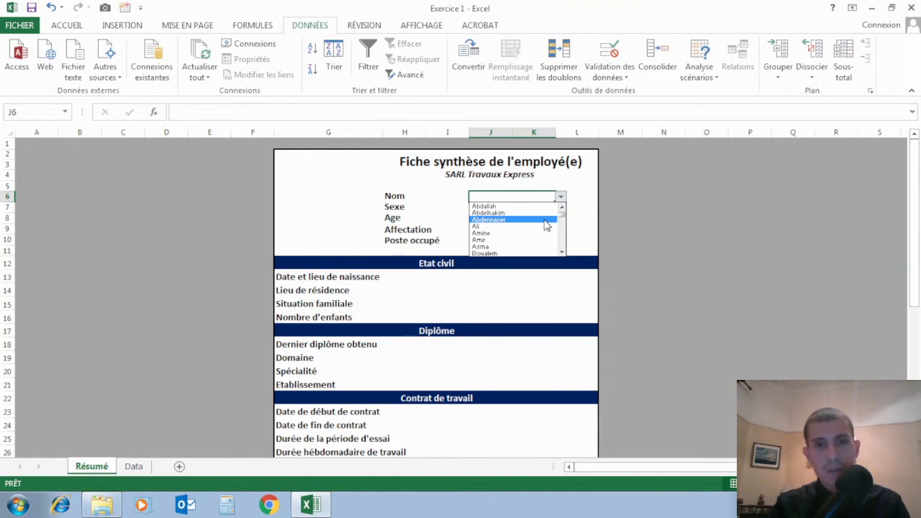
pyautogui.click(544, 222)
pyautogui.click(614, 213)
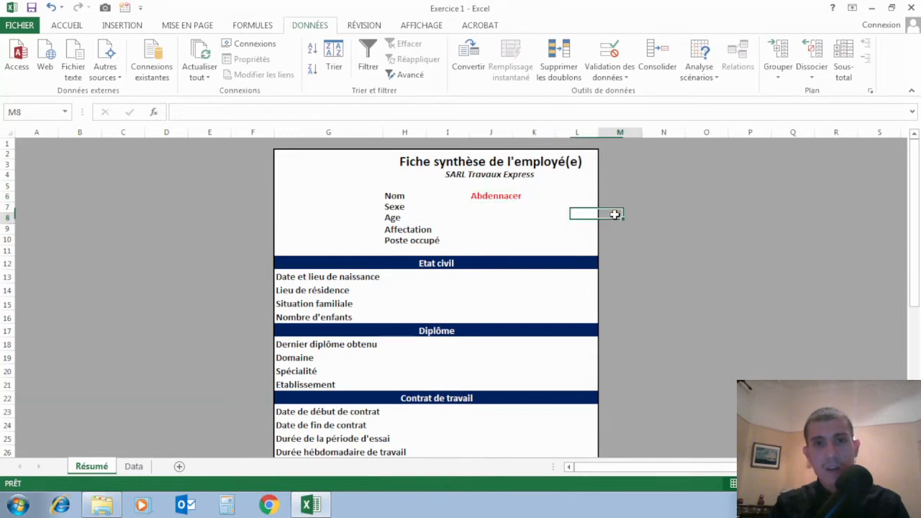
# Begin a RECHERCHEV formula in the Sexe cell J7 with the Nom cell J6 as the lookup value
pyautogui.click(487, 206)
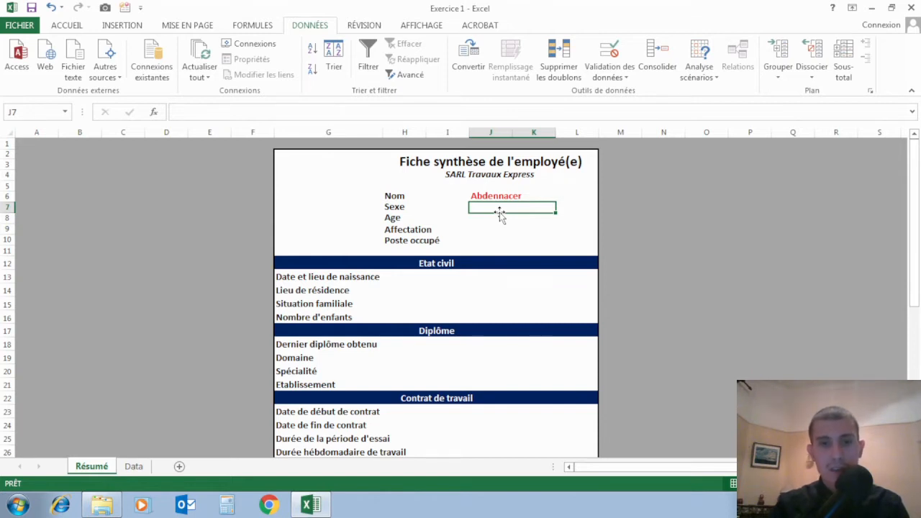
pyautogui.write('=')
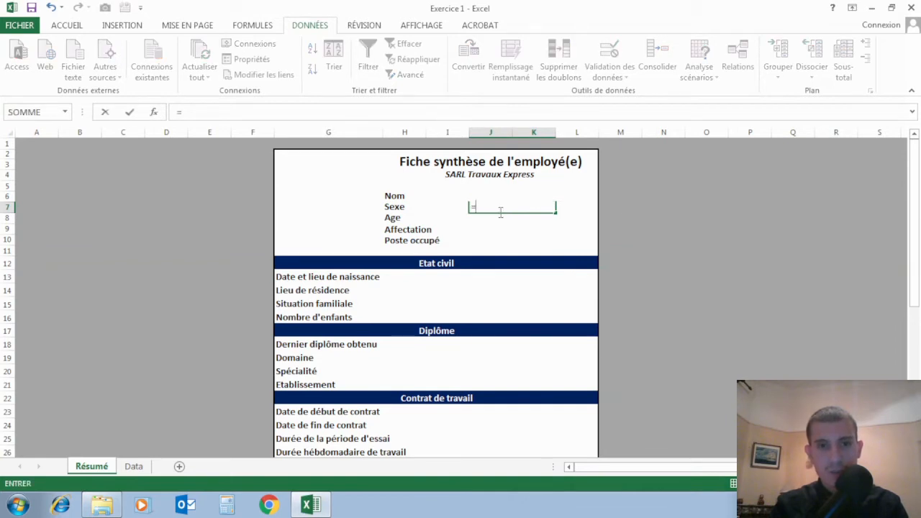
pyautogui.write('rec')
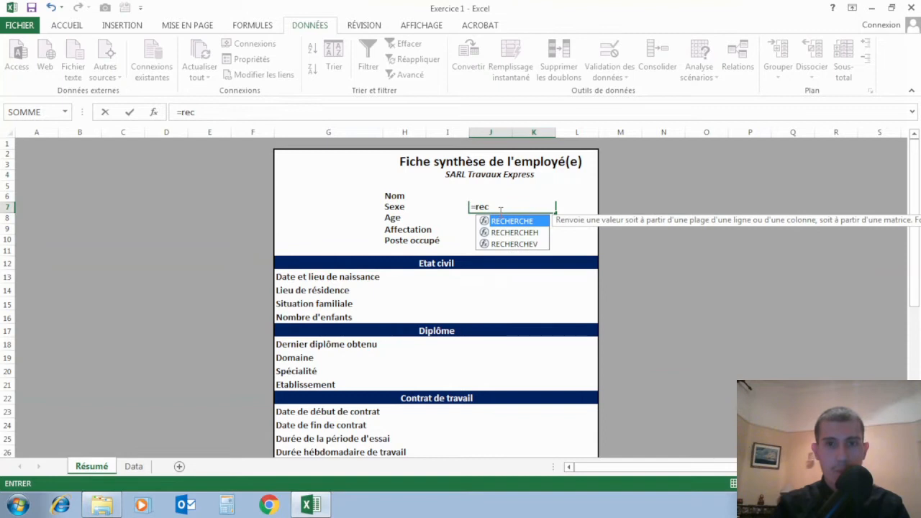
pyautogui.doubleClick(516, 244)
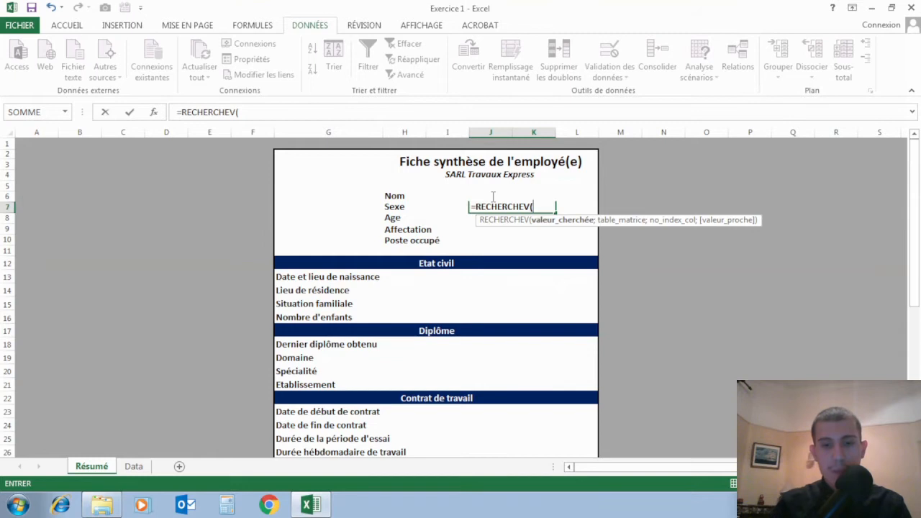
pyautogui.write('j')
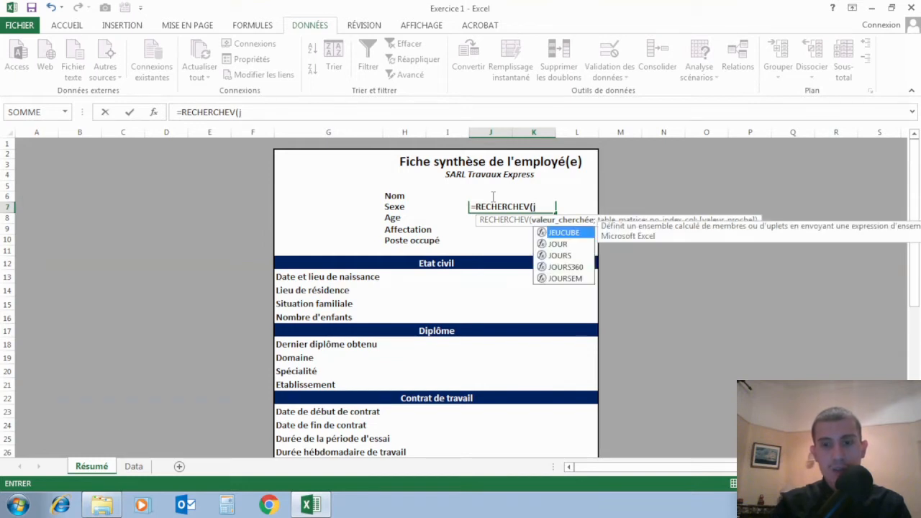
pyautogui.write('6')
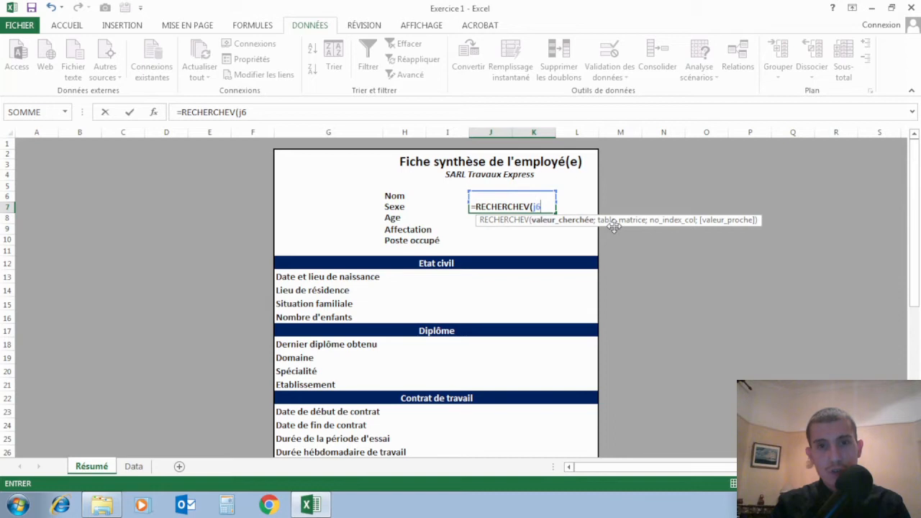
pyautogui.write(';')
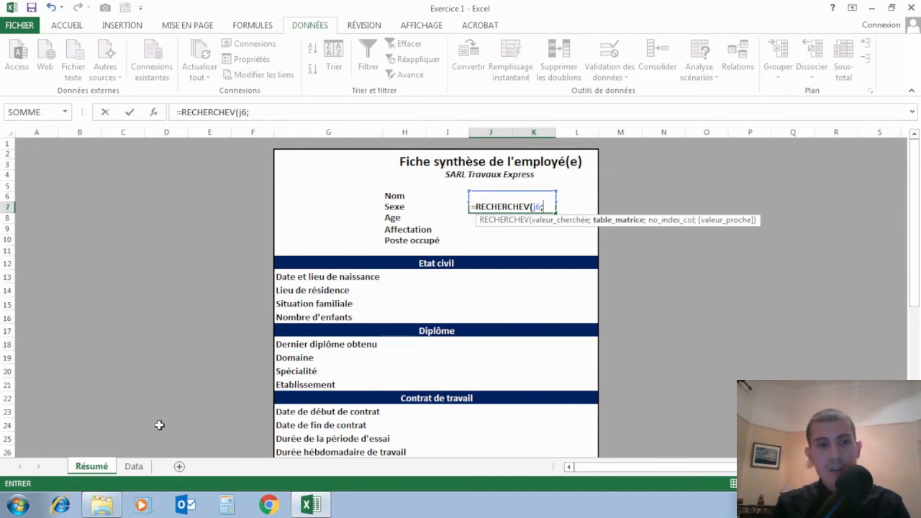
# Give the formula the employee table Data!A2:AE42, headers included, as its table_matrice argument
pyautogui.click(133, 466)
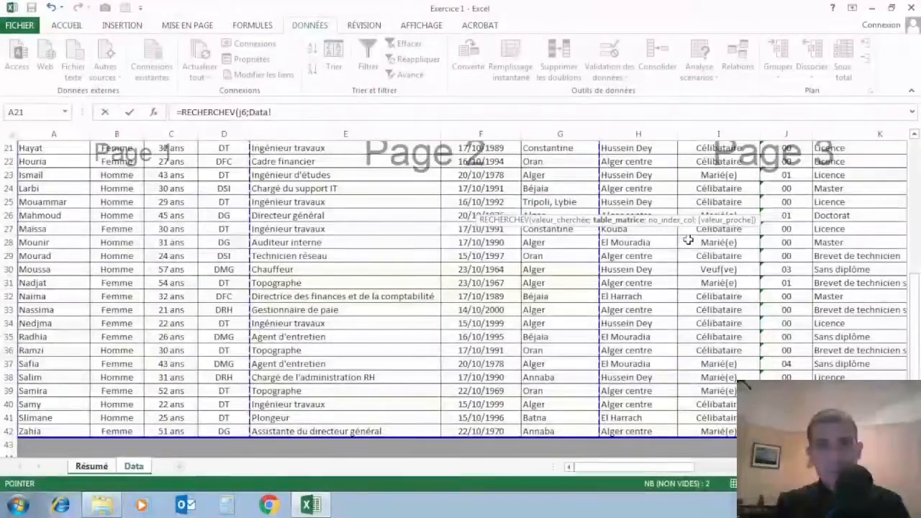
pyautogui.scroll(2, 917, 162)
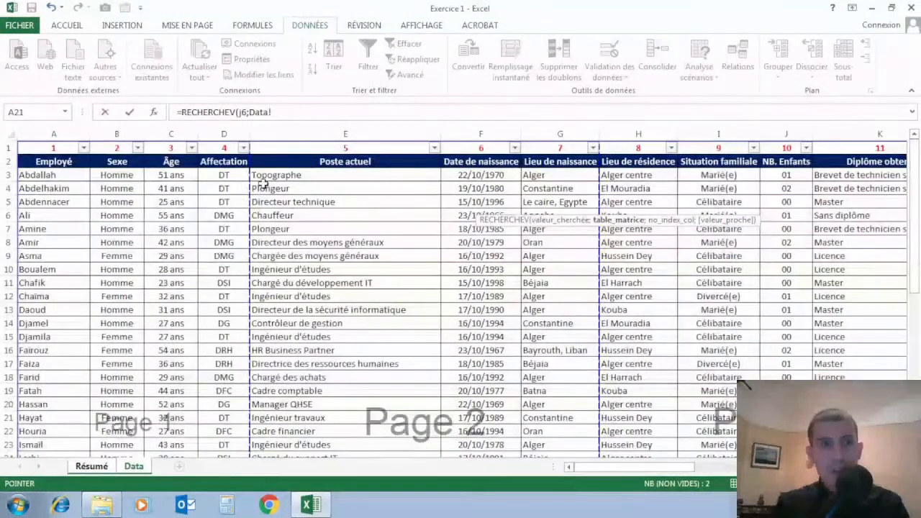
pyautogui.moveTo(28, 162); pyautogui.dragTo(748, 436)
pyautogui.moveTo(745, 384); pyautogui.dragTo(745, 383)
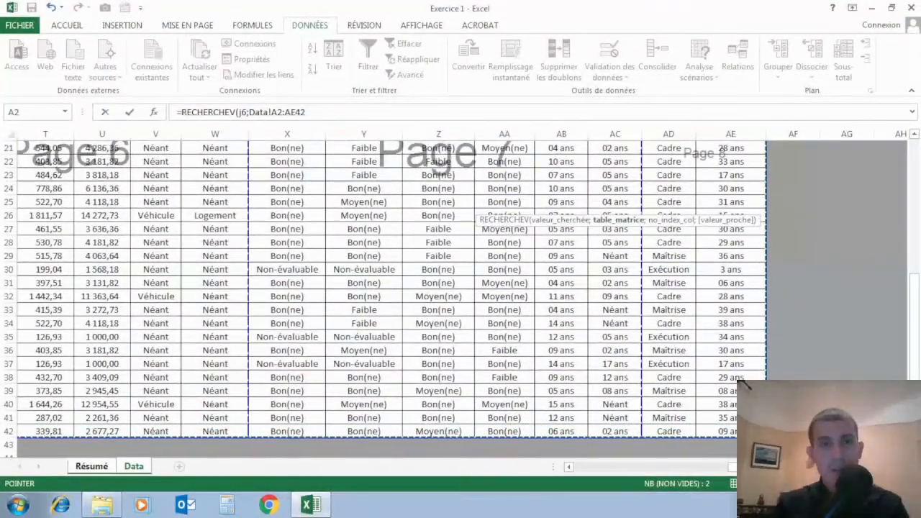
pyautogui.click(370, 113)
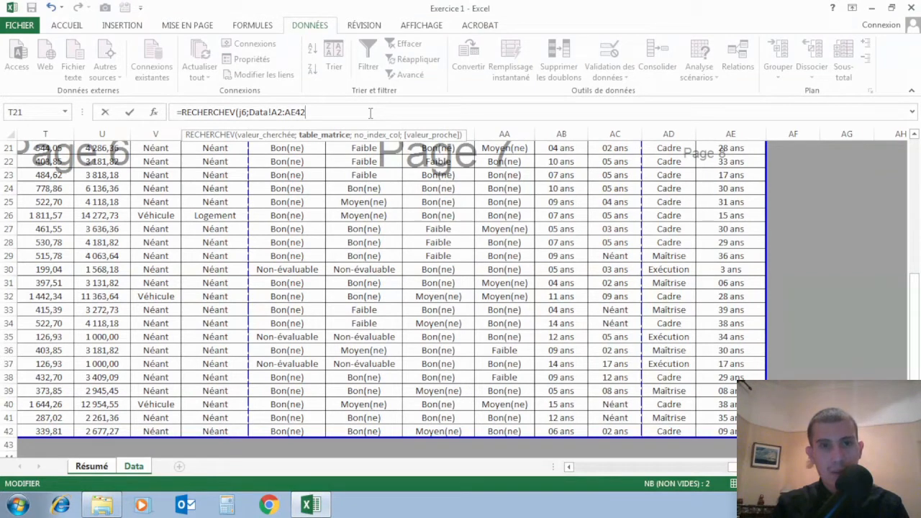
pyautogui.write(';')
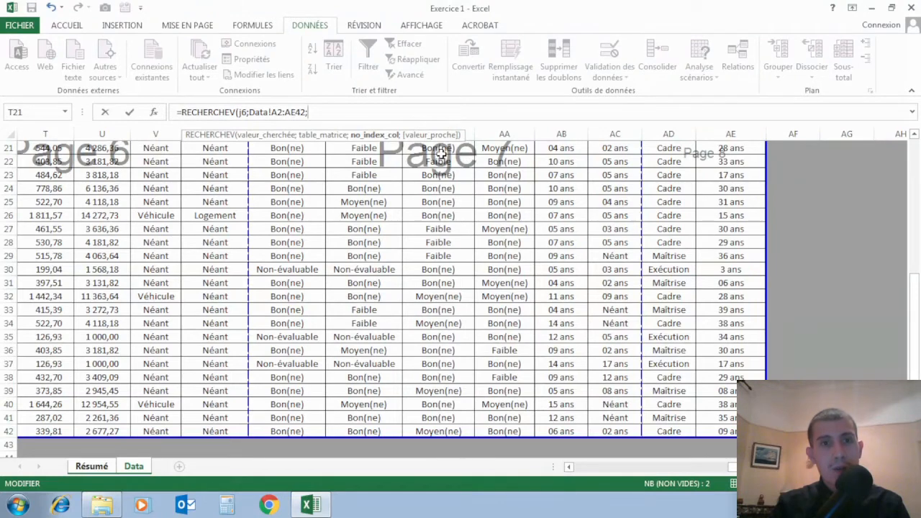
# Complete the Sexe formula with column index 2 and exact match FAUX, enter it, and select J7 to review it
pyautogui.click(918, 158)
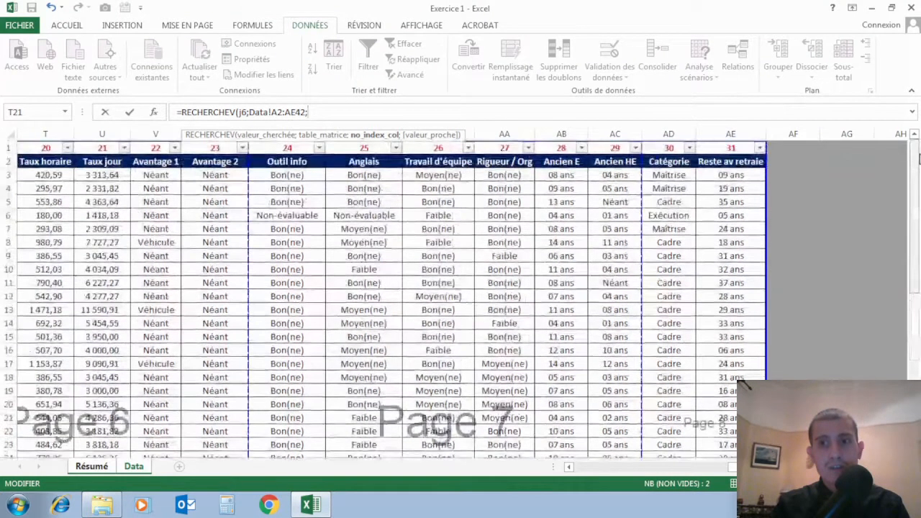
pyautogui.click(615, 467)
pyautogui.click(578, 467)
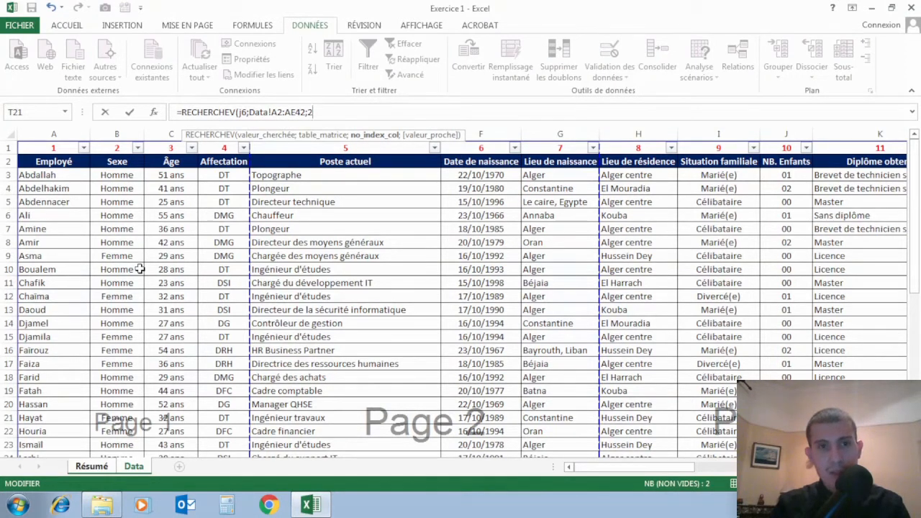
pyautogui.write(';')
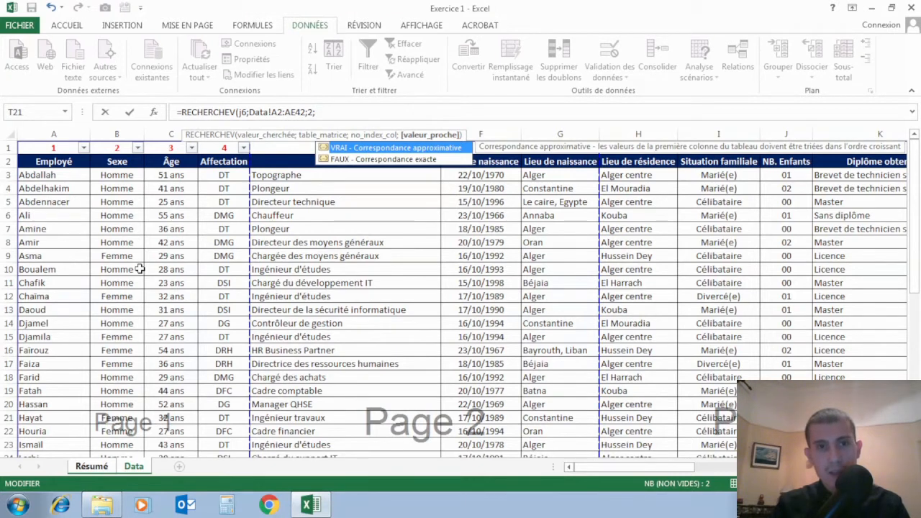
pyautogui.doubleClick(376, 159)
pyautogui.write(')')
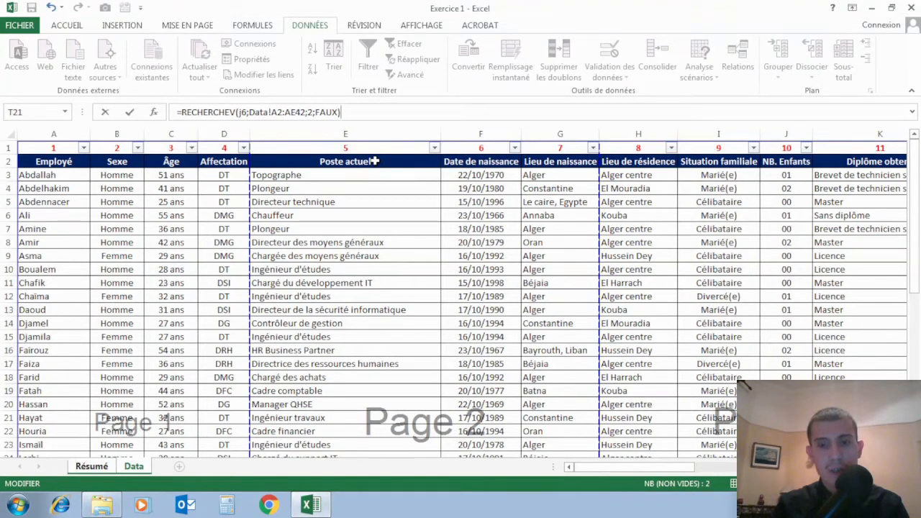
pyautogui.press('Return')
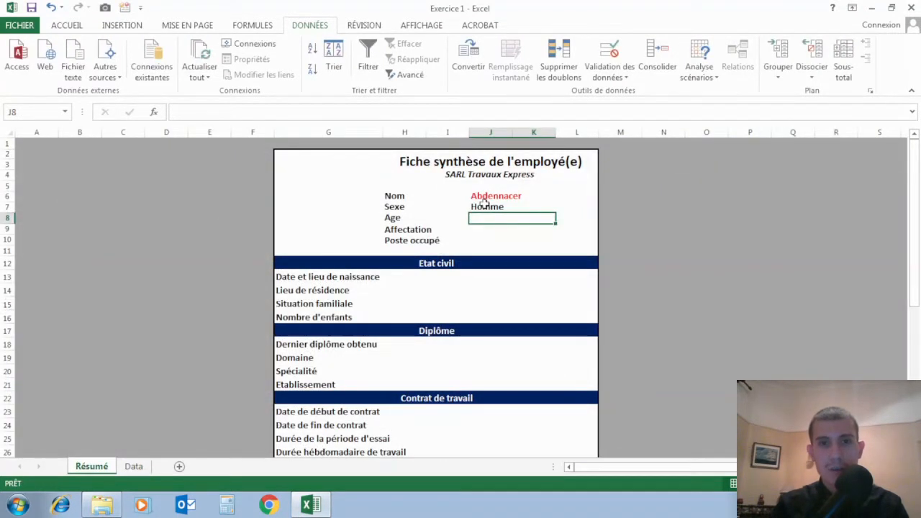
pyautogui.click(488, 207)
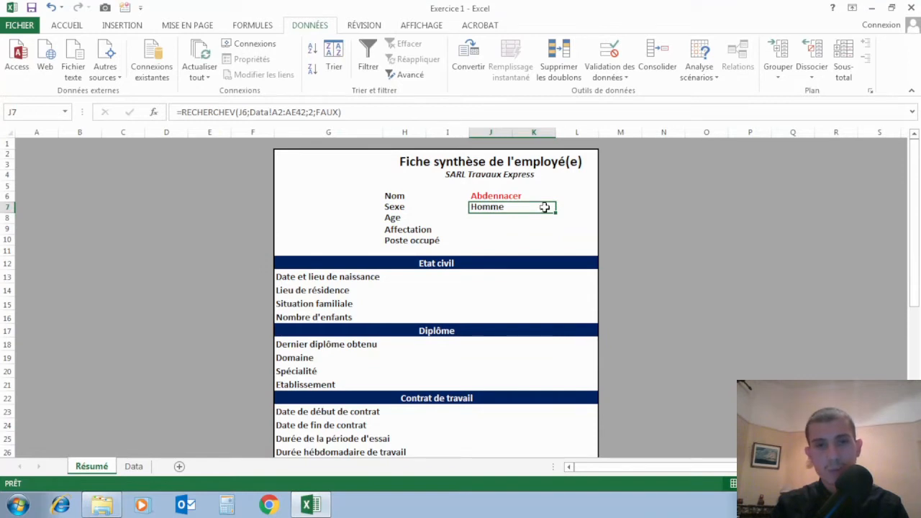
# Choose the seventh employee in the Nom dropdown list and check the Sexe result in J7
pyautogui.click(511, 195)
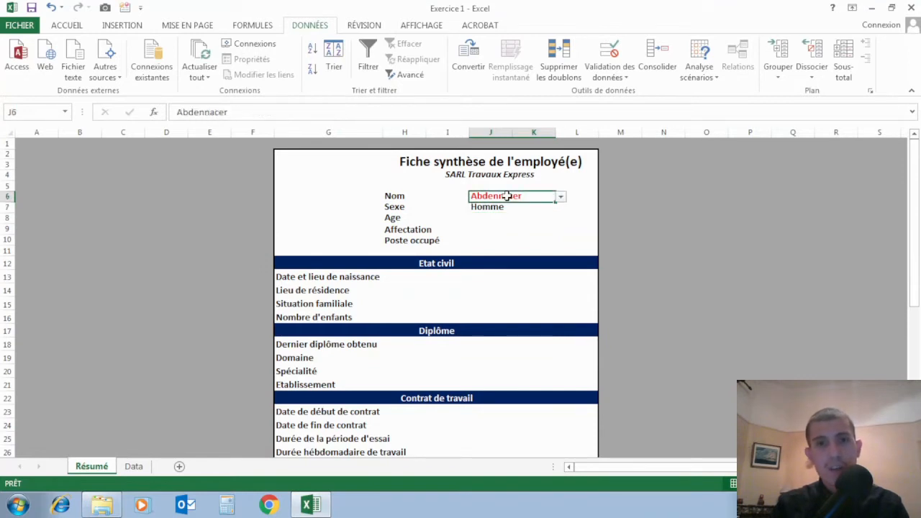
pyautogui.click(561, 198)
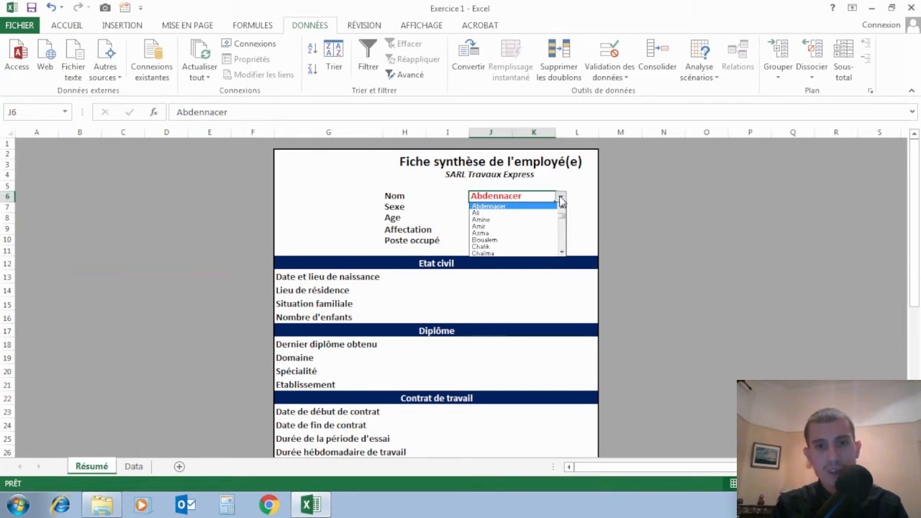
pyautogui.click(535, 235)
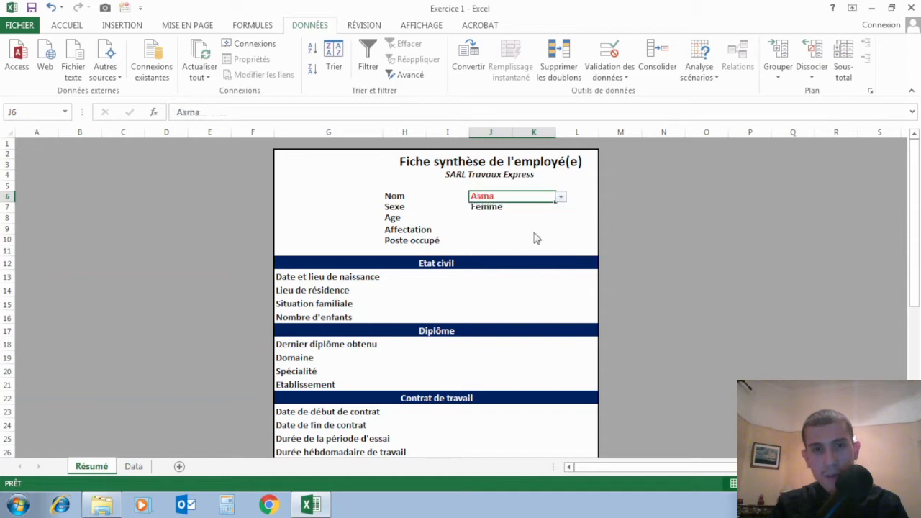
pyautogui.click(510, 231)
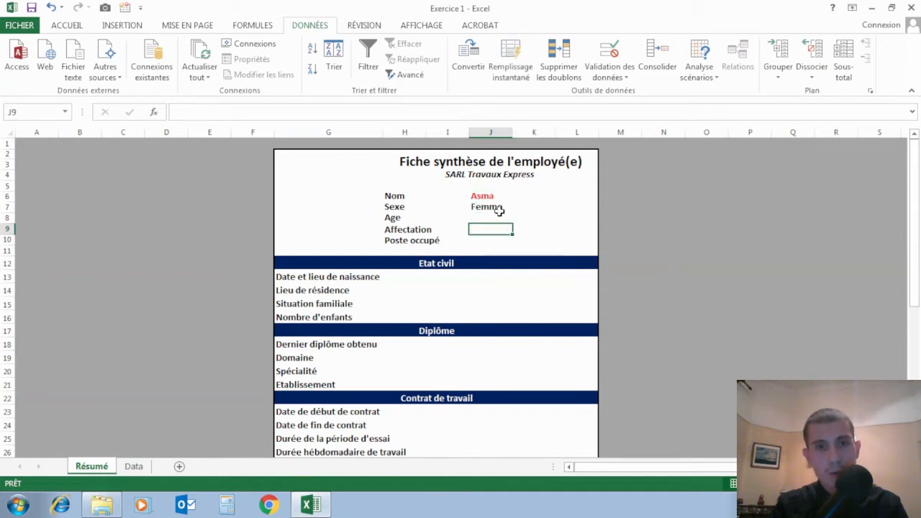
pyautogui.click(497, 208)
# Switch the Nom cell back to the third employee in its dropdown list and select the Sexe cell
pyautogui.click(508, 197)
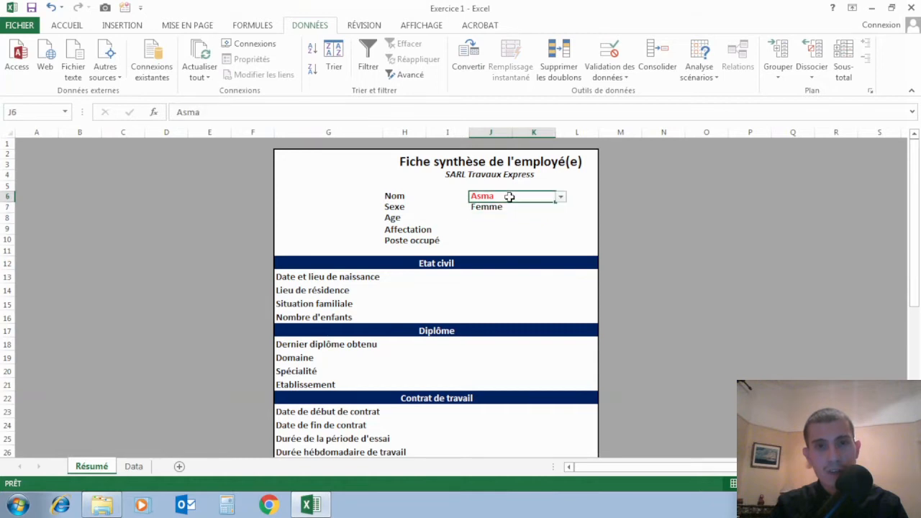
pyautogui.click(560, 199)
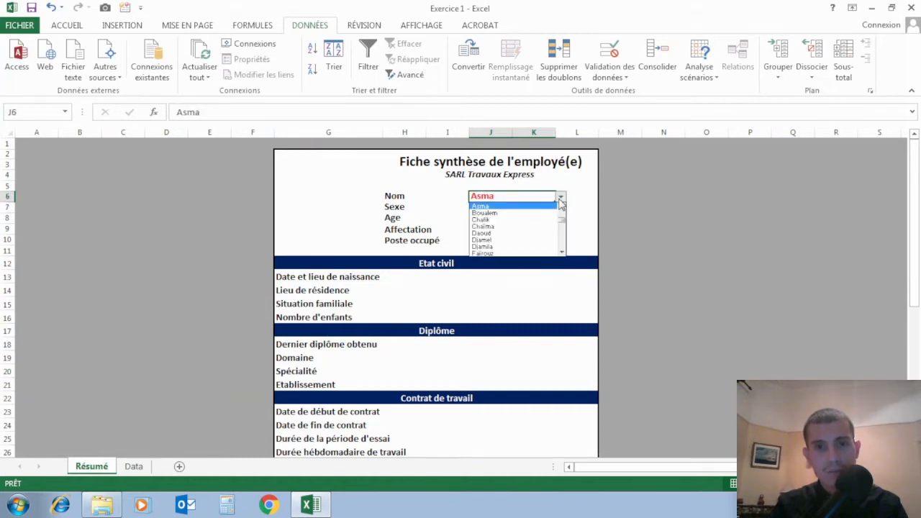
pyautogui.scroll(2, 562, 208)
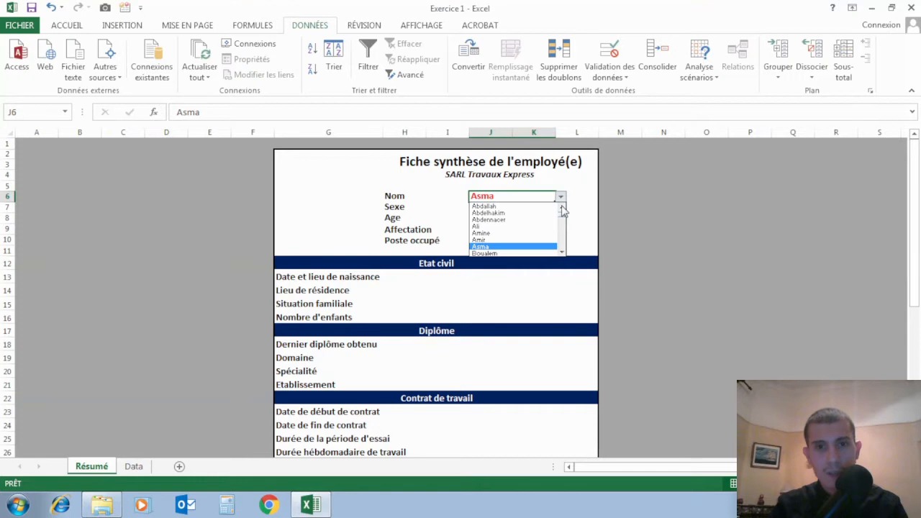
pyautogui.click(533, 220)
pyautogui.click(490, 208)
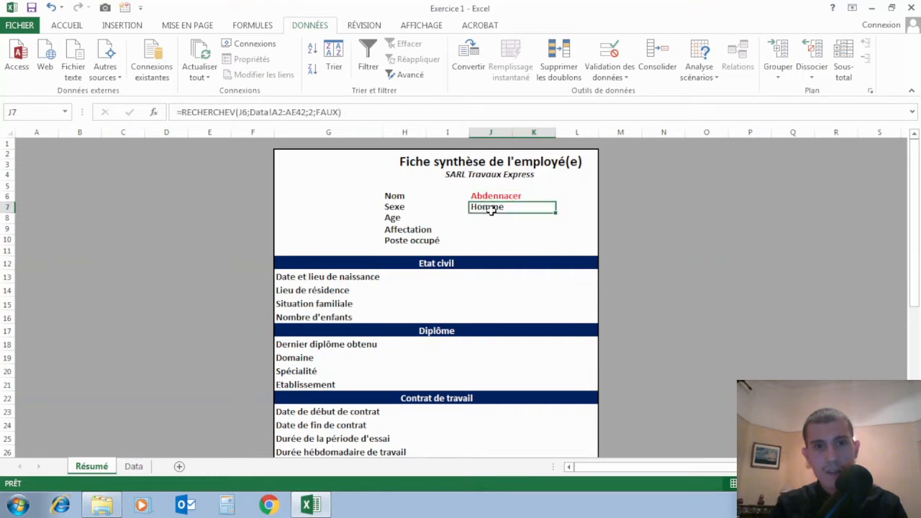
# Fill the Sexe formula from J7 down into the Age cell J8 and select the copied formula
pyautogui.click(485, 218)
pyautogui.click(498, 207)
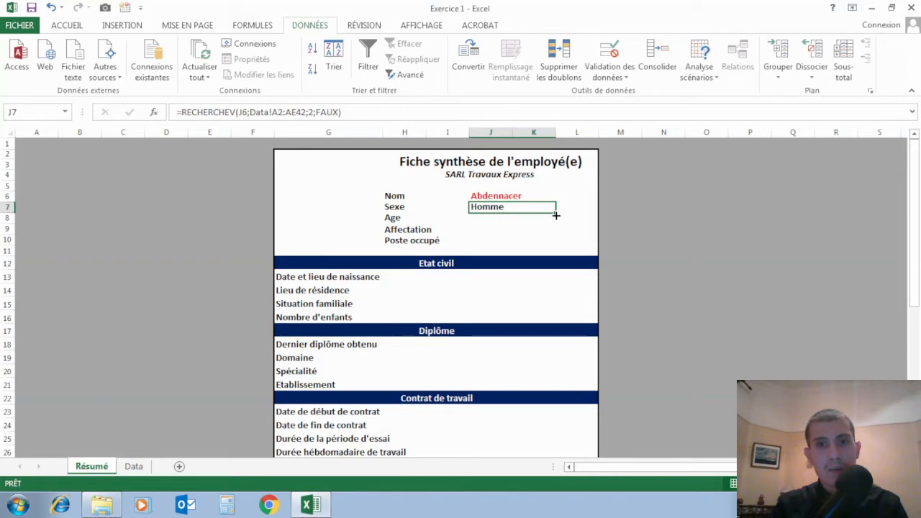
pyautogui.moveTo(555, 215); pyautogui.dragTo(555, 223)
pyautogui.click(529, 217)
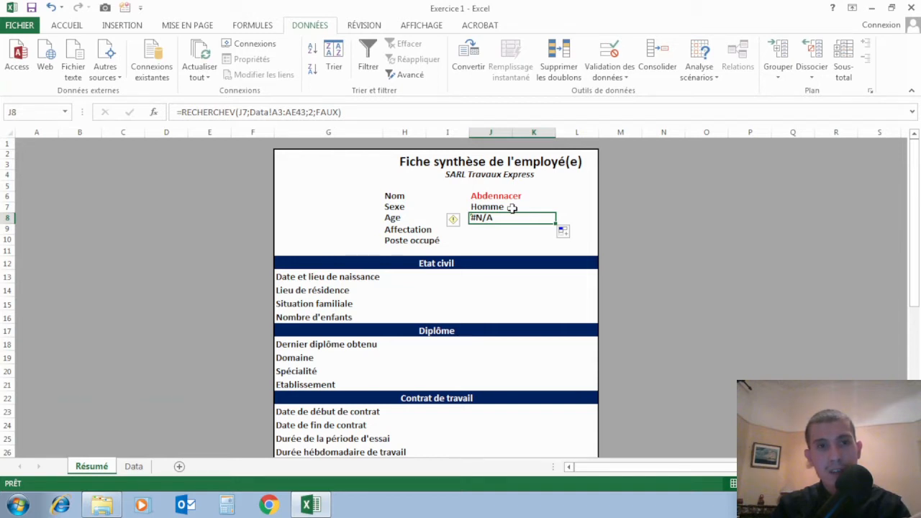
# Compare the valeur_cherchée reference in the Sexe formula J7 with the one in the copied Age formula J8
pyautogui.click(512, 208)
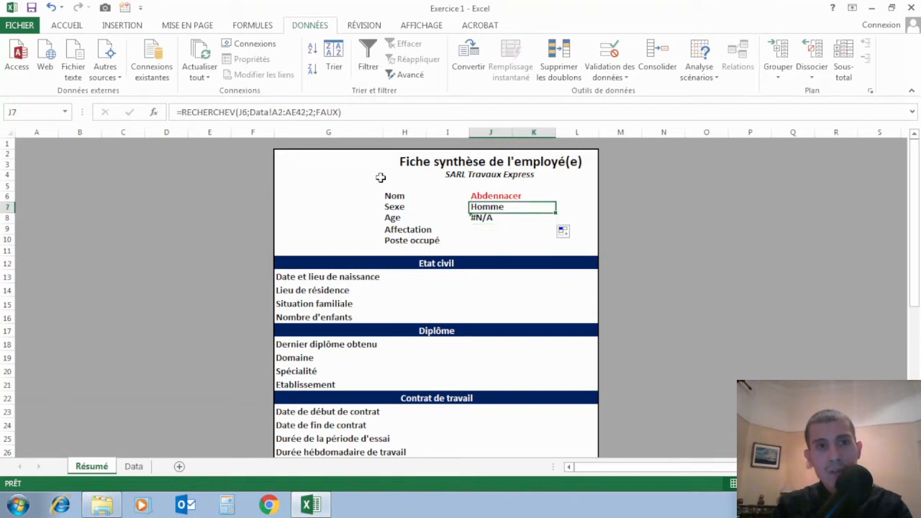
pyautogui.click(243, 113)
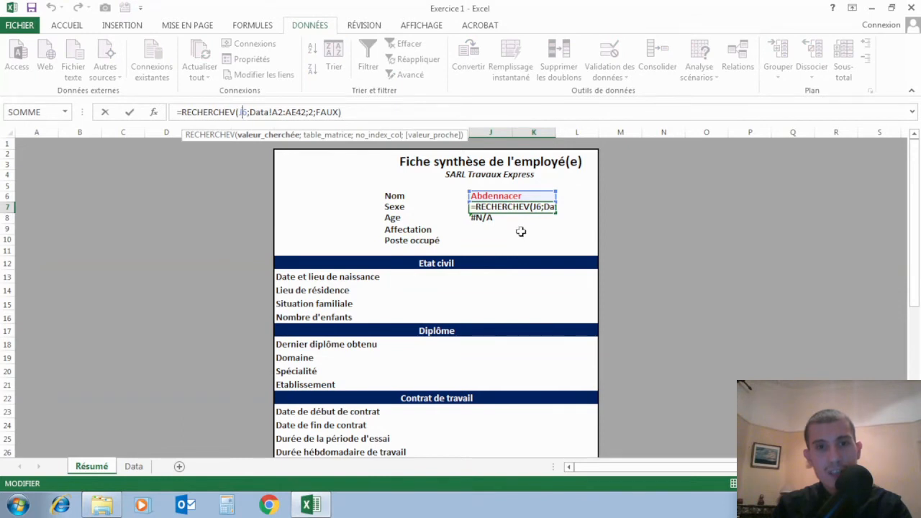
pyautogui.press('Return')
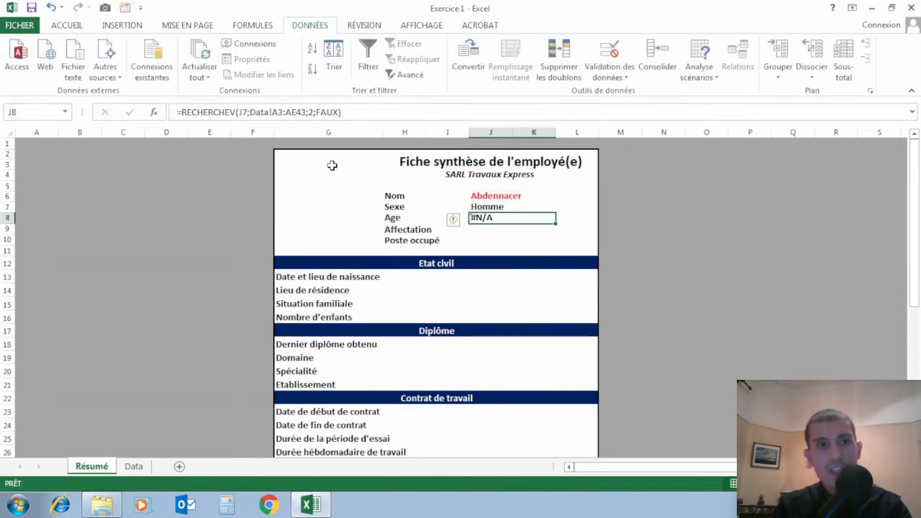
pyautogui.click(245, 114)
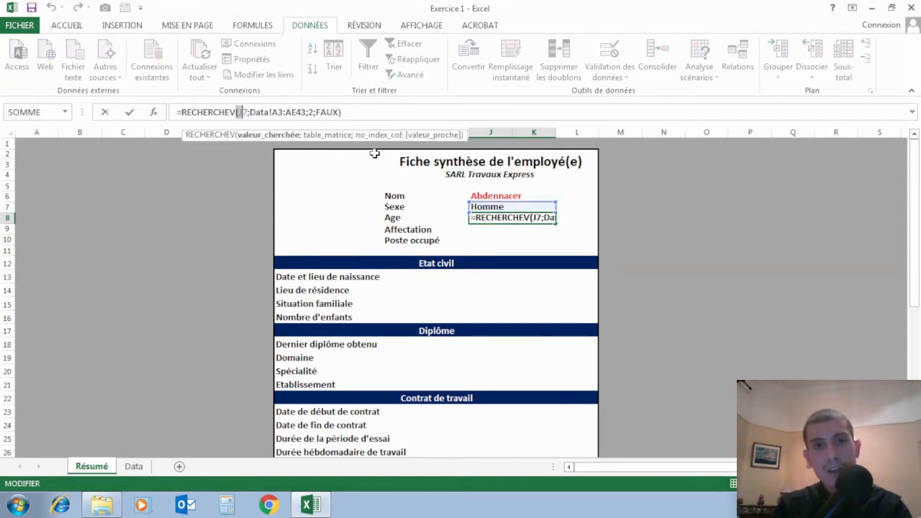
pyautogui.press('Return')
pyautogui.click(488, 218)
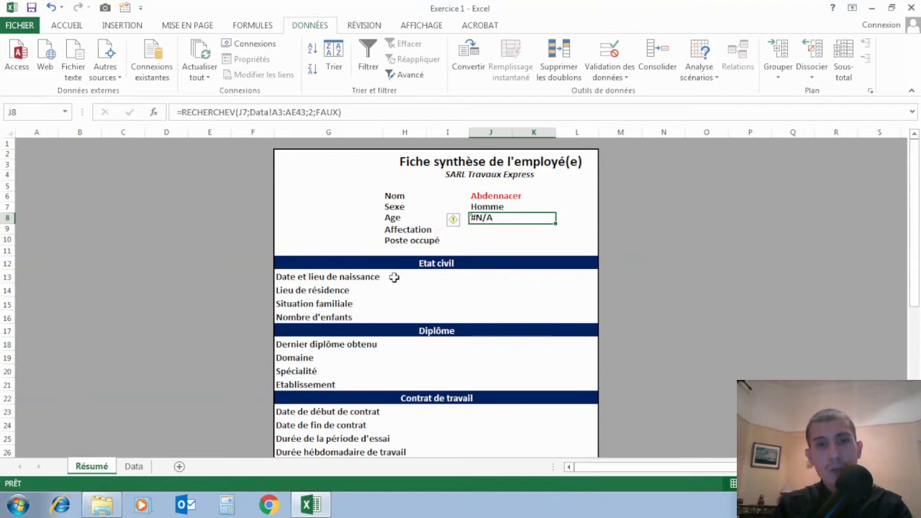
# Check the Sexe value in J7 against the names in the Data sheet's Employé column
pyautogui.click(487, 207)
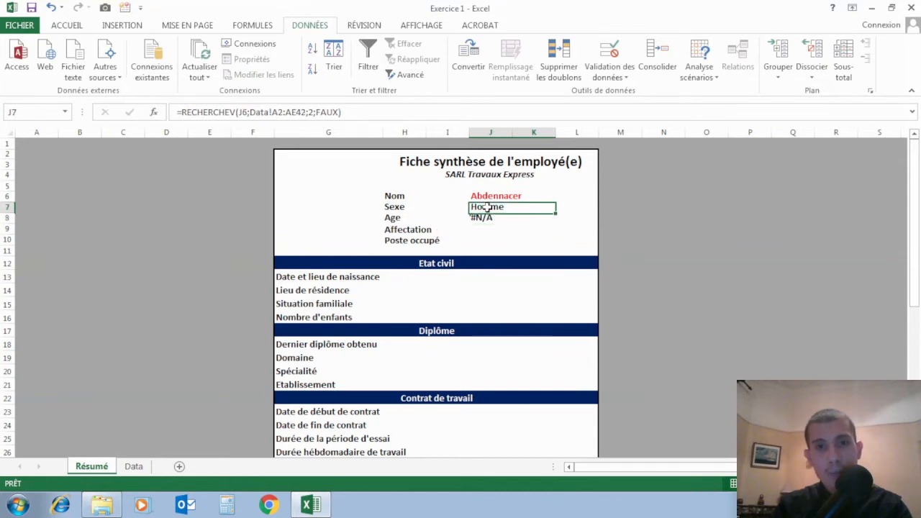
pyautogui.click(133, 467)
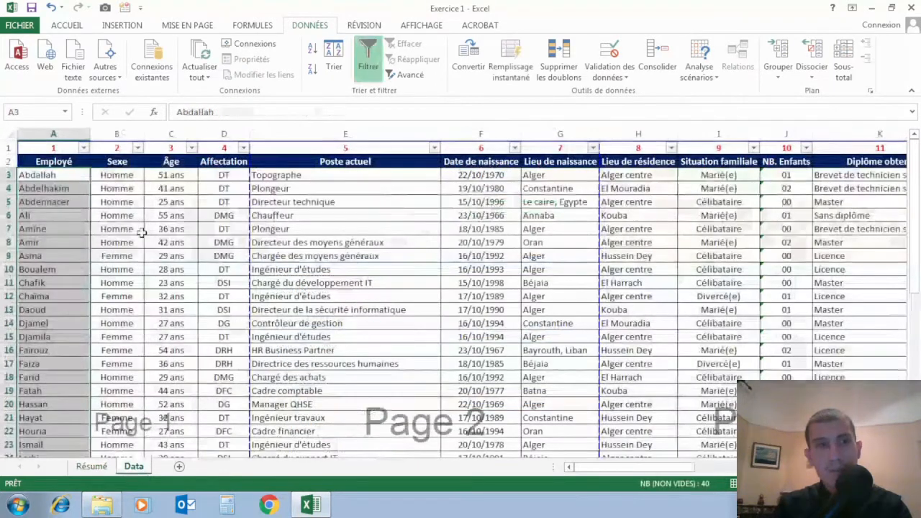
pyautogui.moveTo(66, 177); pyautogui.dragTo(62, 213)
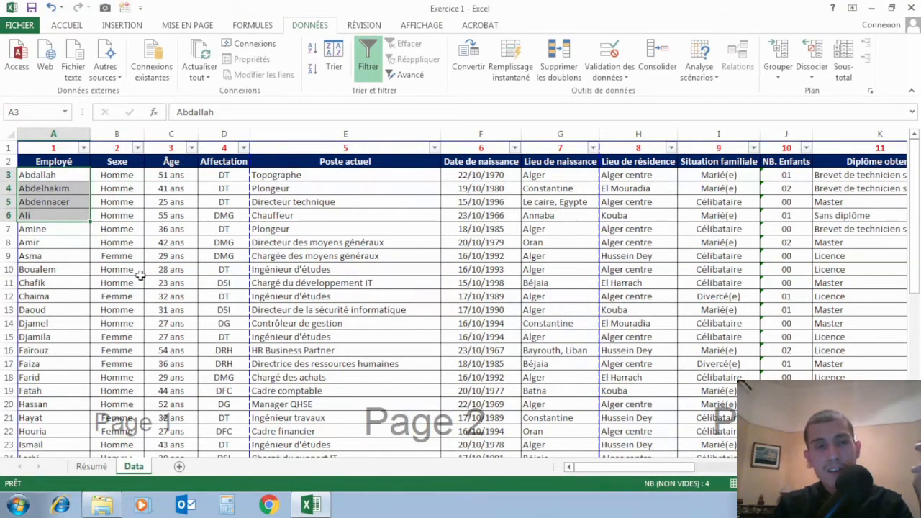
pyautogui.click(105, 466)
pyautogui.click(133, 466)
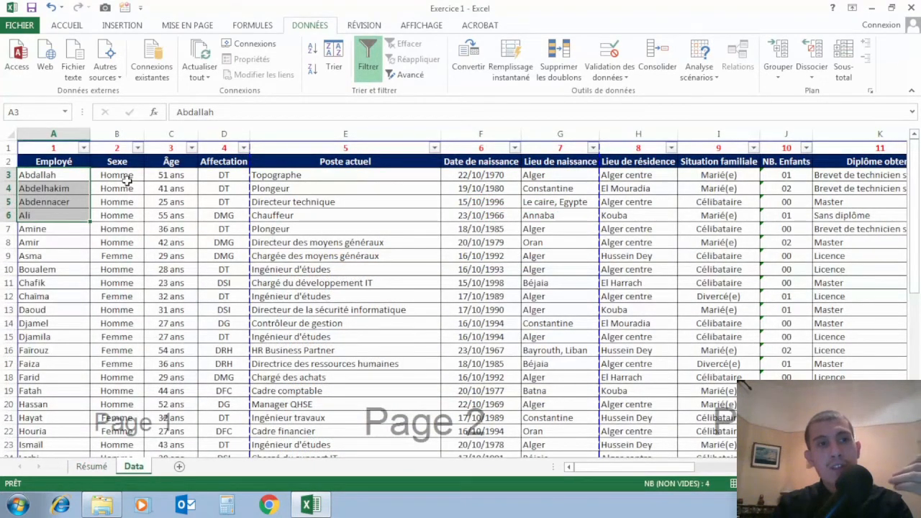
# Replace the first employee name in Data!A3 with "homme" and check the Age cell J8 on the Résumé sheet
pyautogui.click(58, 173)
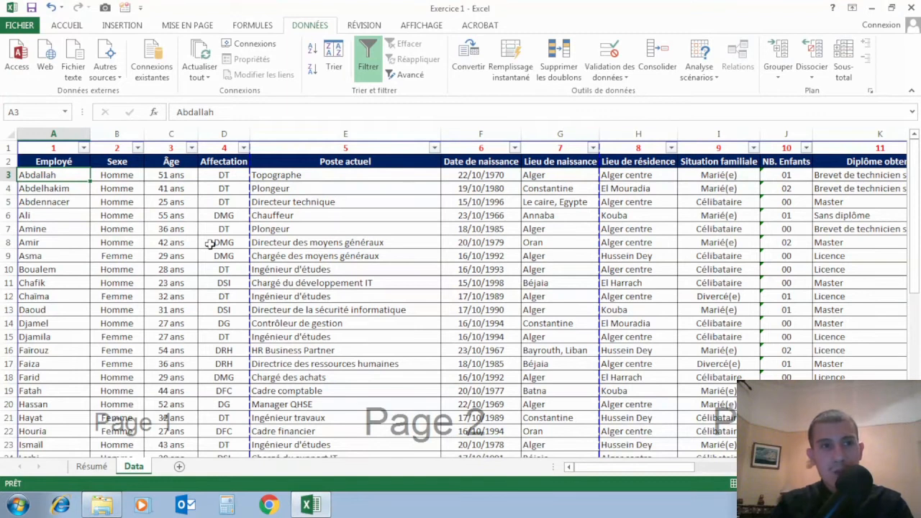
pyautogui.write('homme')
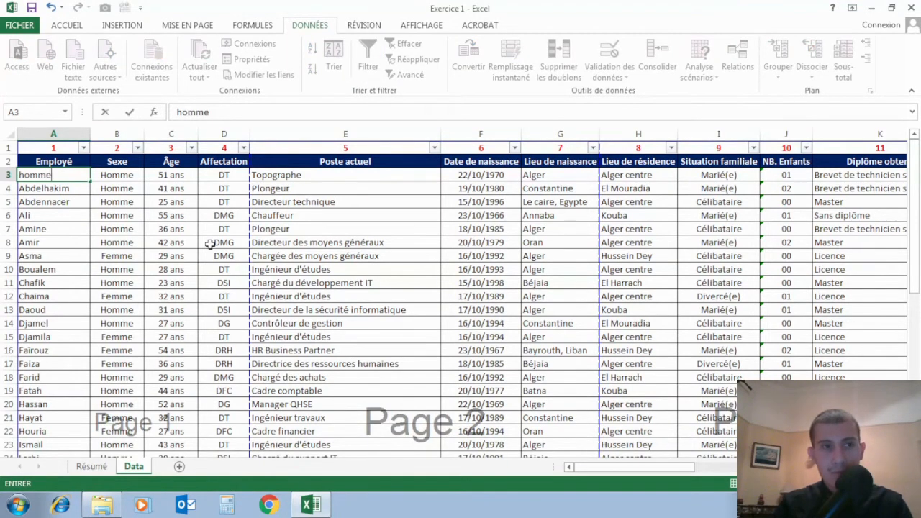
pyautogui.press('Return')
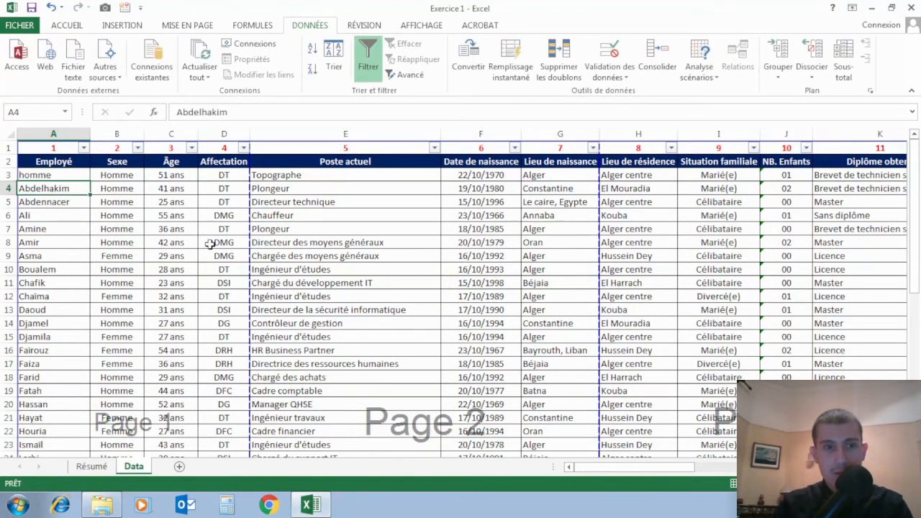
pyautogui.click(101, 466)
pyautogui.click(501, 218)
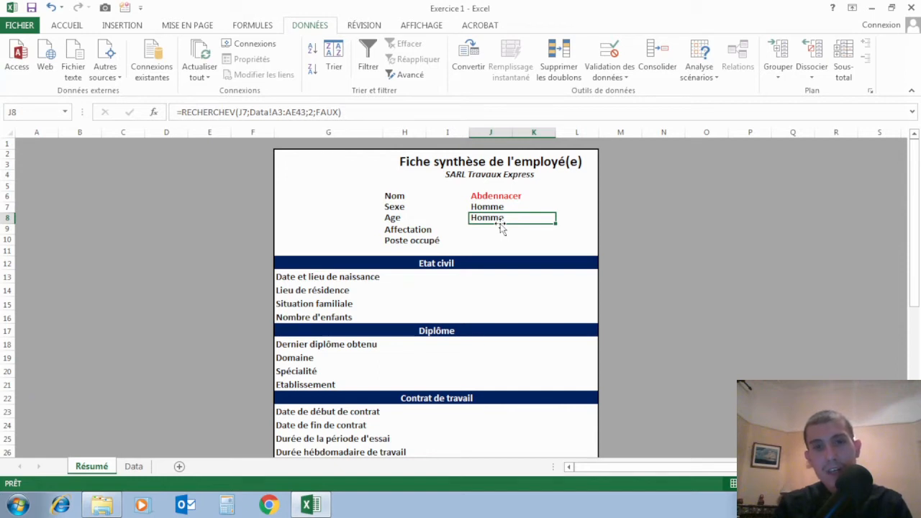
# Restore the first employee's original name in Data!A3 and return to the Résumé sheet
pyautogui.click(137, 466)
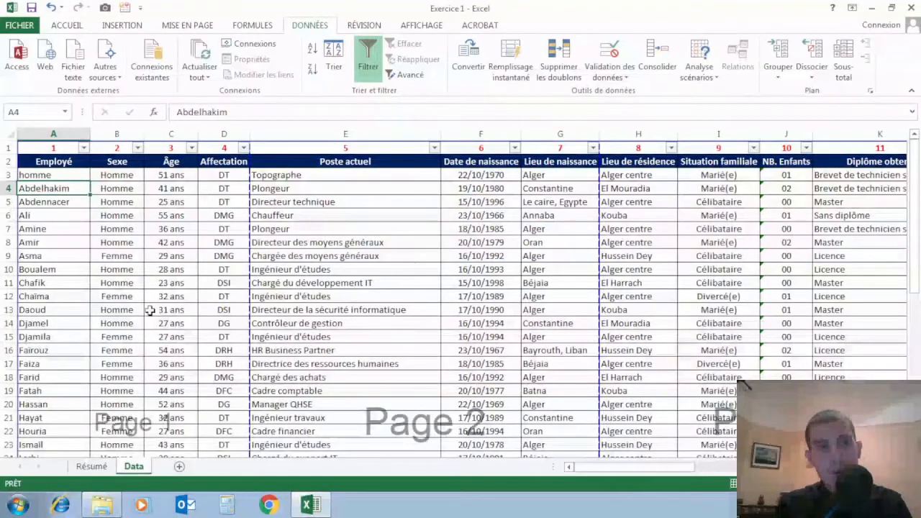
pyautogui.click(72, 175)
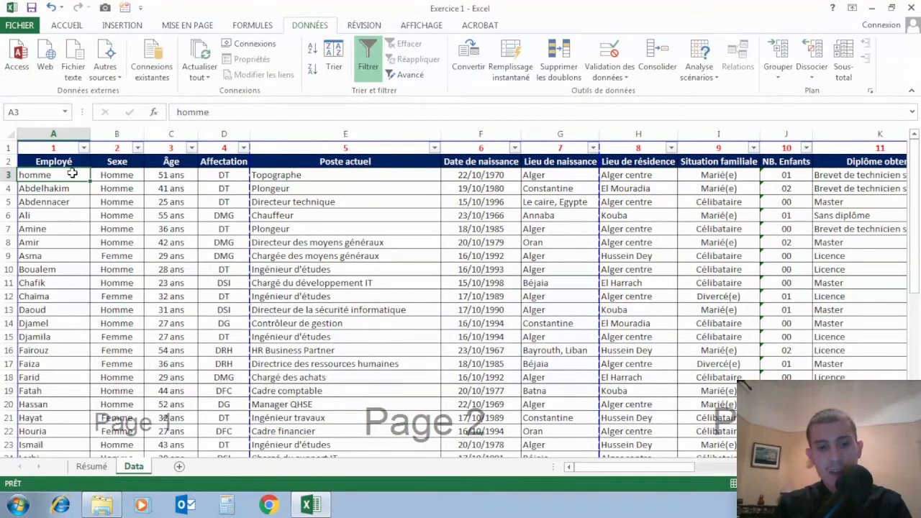
pyautogui.write('Abdallah')
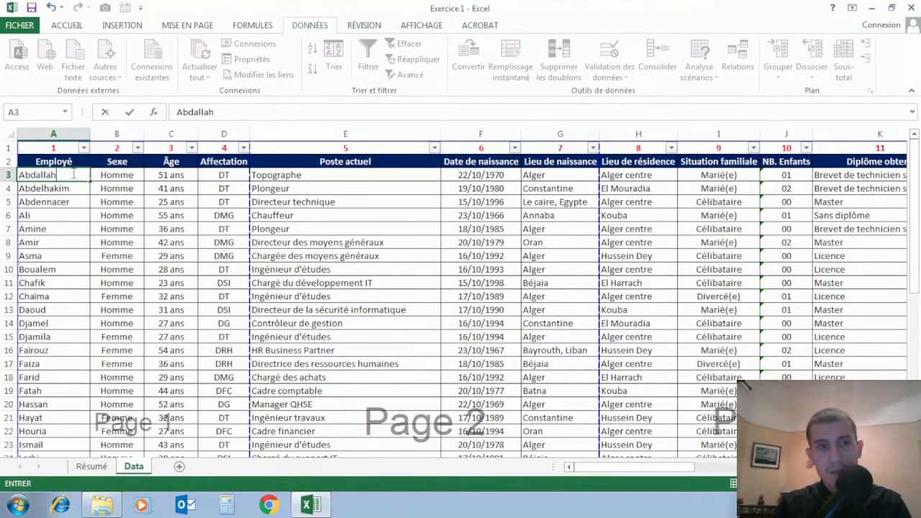
pyautogui.press('Return')
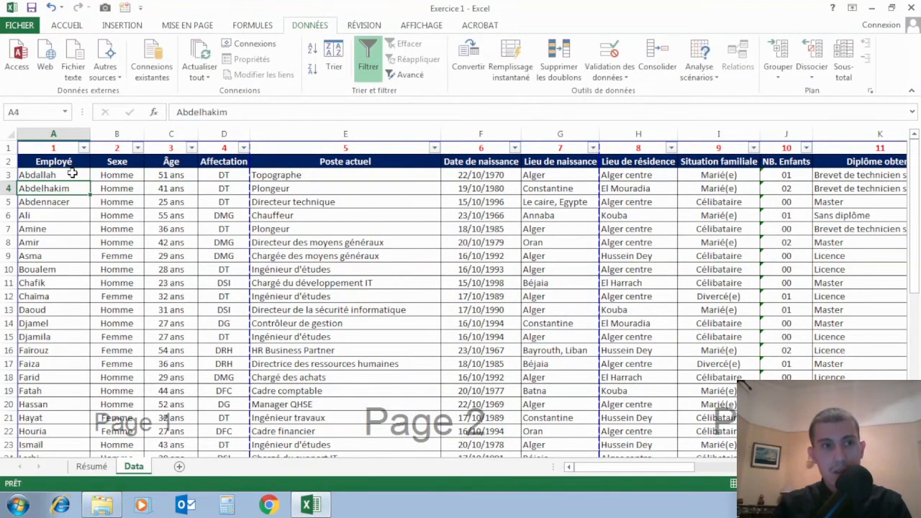
pyautogui.click(87, 467)
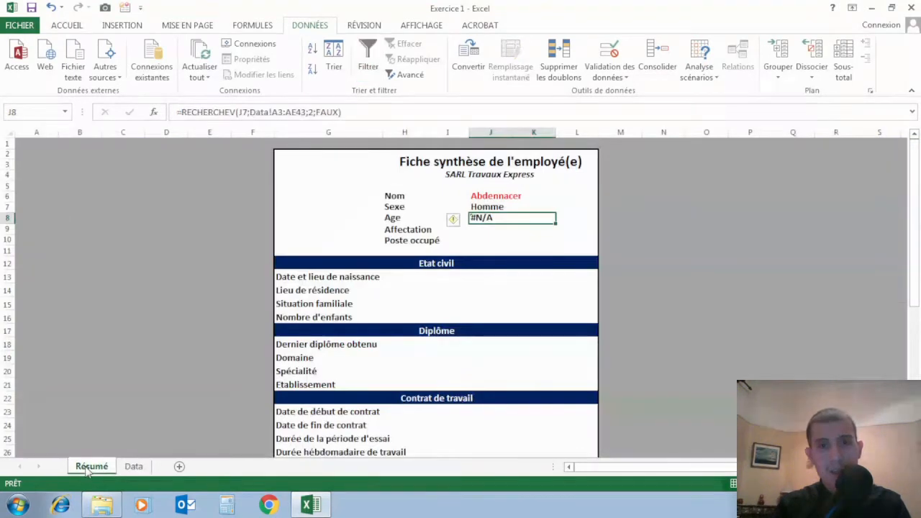
# Lock the row references in the Sexe formula J7 so it reads =RECHERCHEV(J$6;Data!A$2:AE$42;2;FAUX)
pyautogui.click(492, 206)
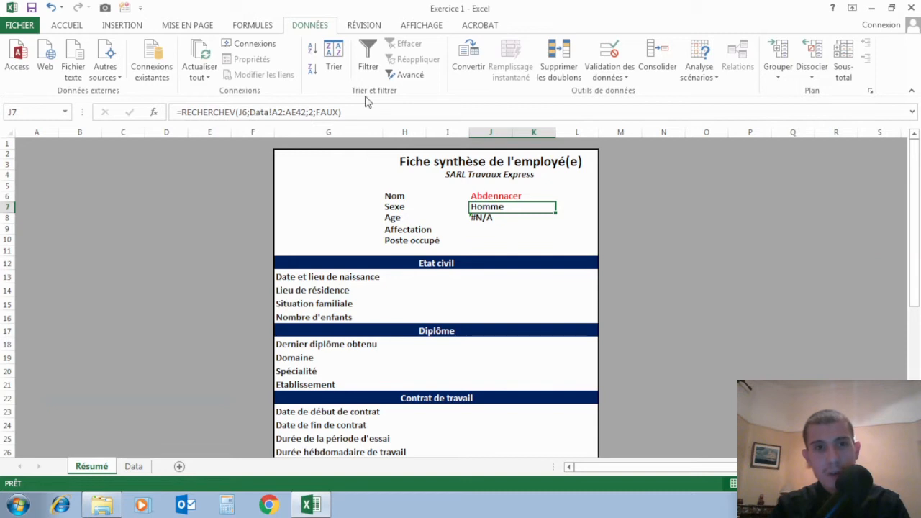
pyautogui.click(241, 114)
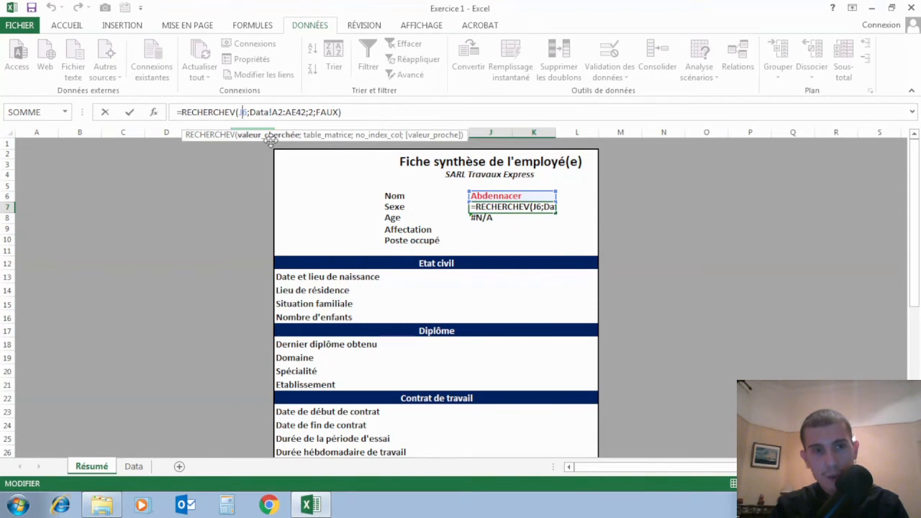
pyautogui.write('$')
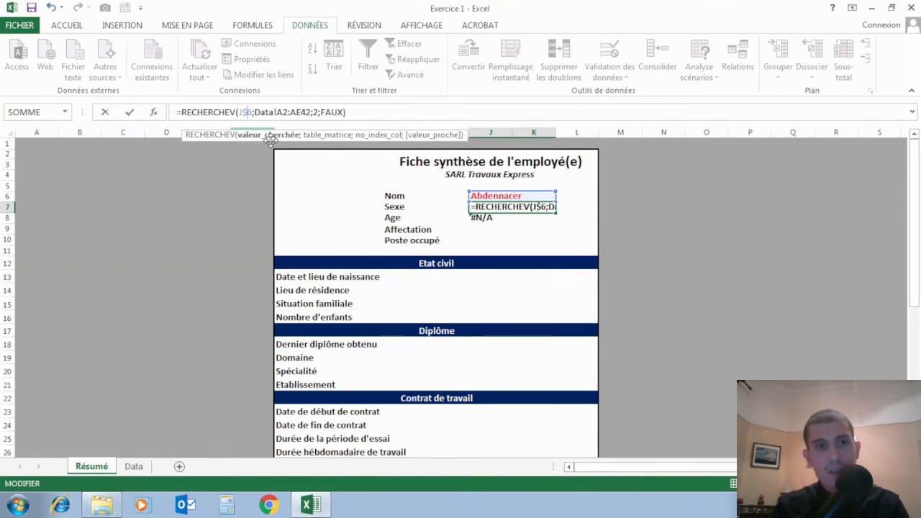
pyautogui.click(240, 113)
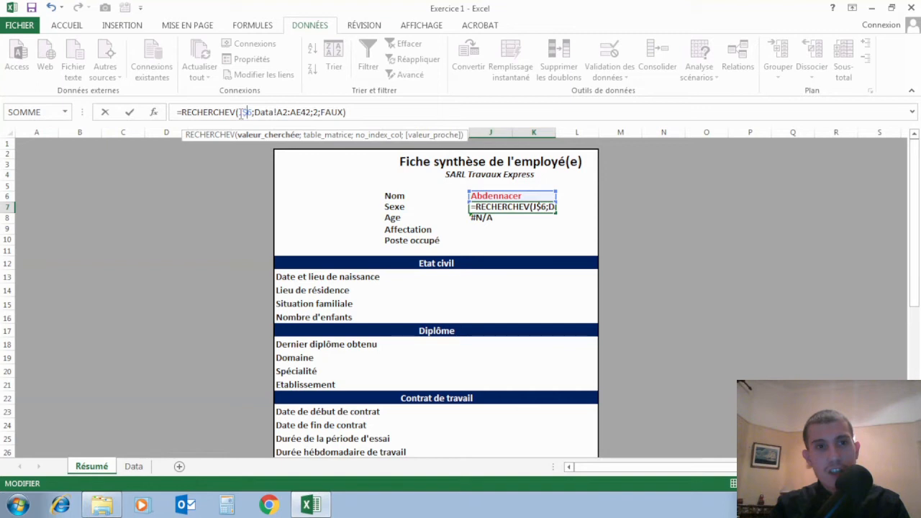
pyautogui.click(282, 112)
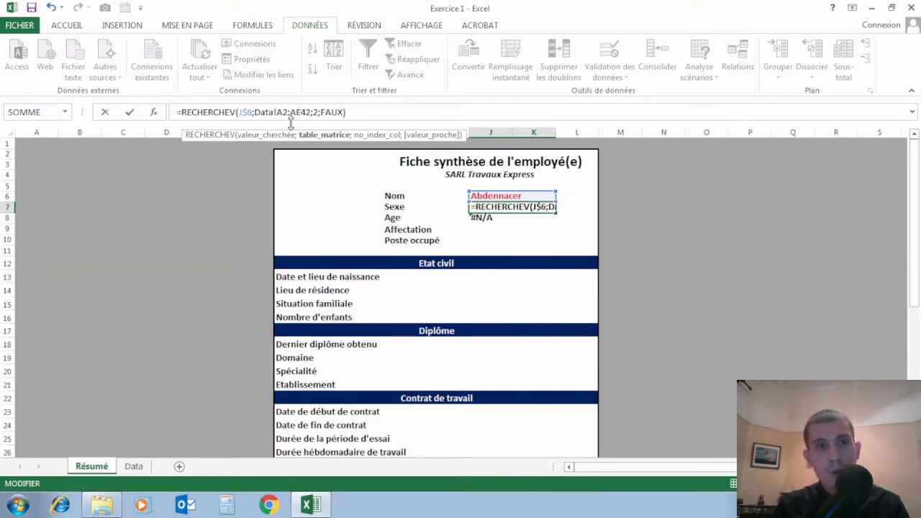
pyautogui.write('$2:AE')
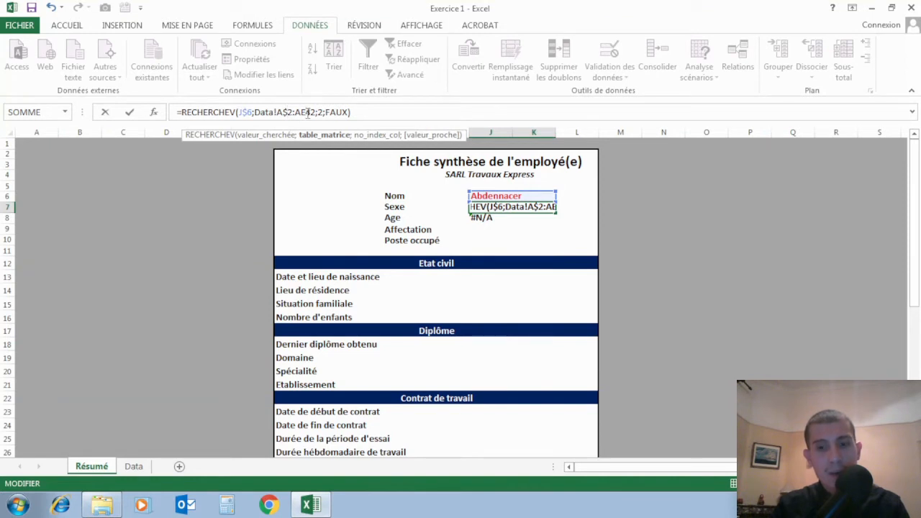
pyautogui.write('$')
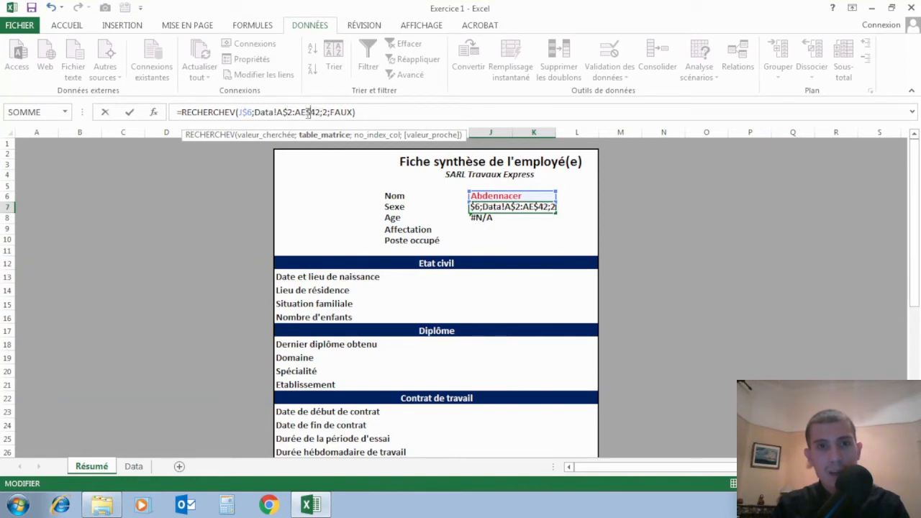
pyautogui.press('Return')
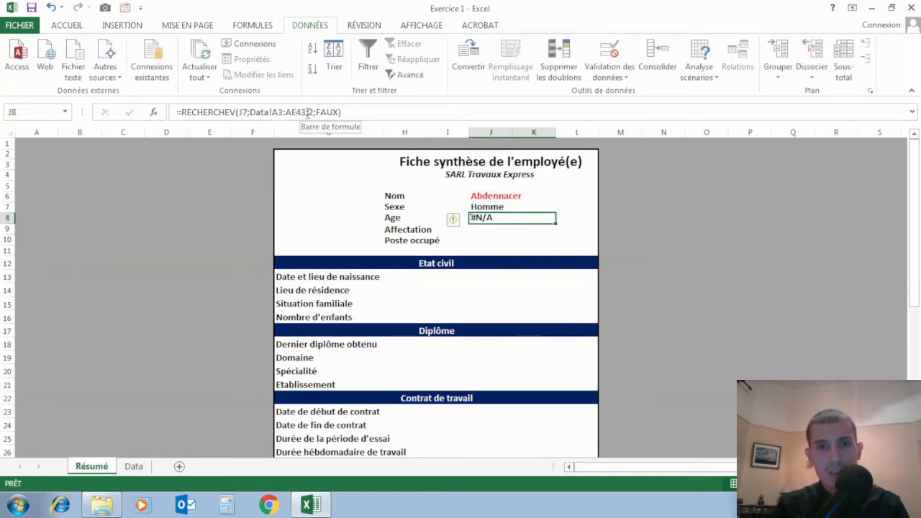
# Copy the Sexe formula from J7 down into the Age cell J8
pyautogui.click(506, 206)
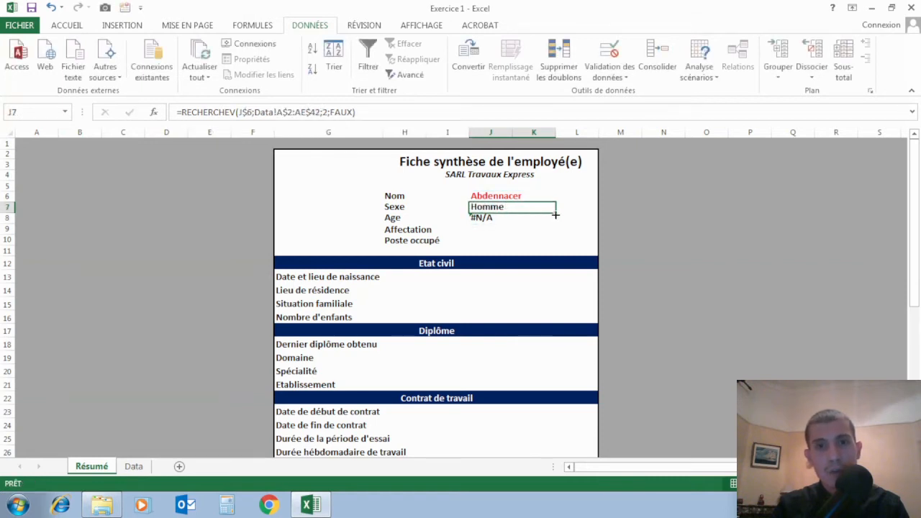
pyautogui.moveTo(555, 215); pyautogui.dragTo(554, 222)
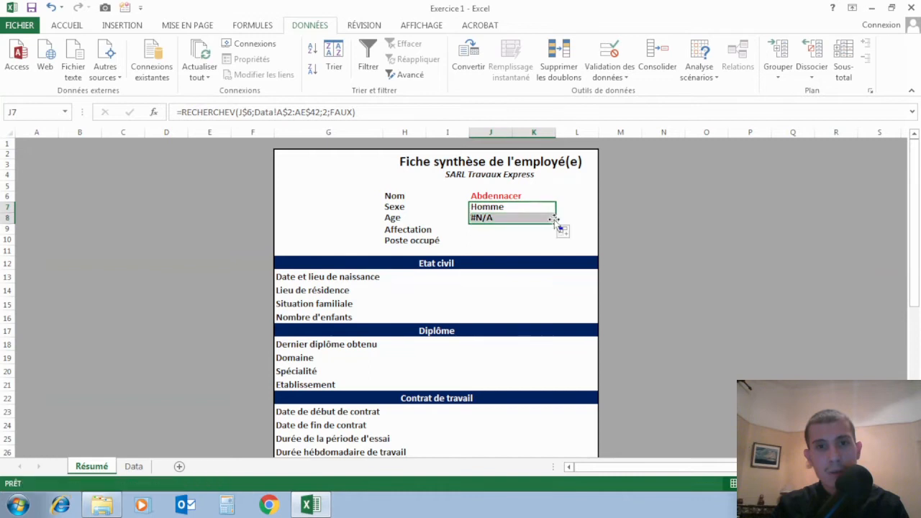
pyautogui.click(514, 218)
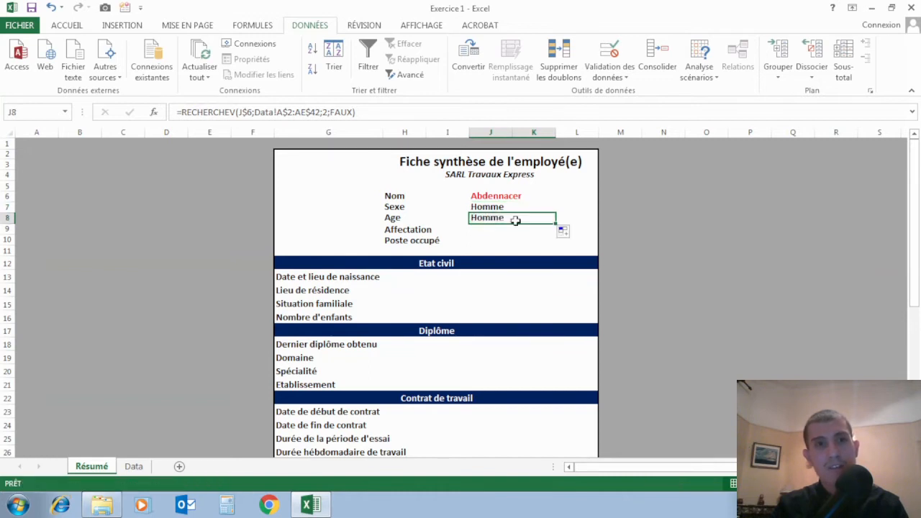
# Compare the row-locked references in the Sexe formula J7 with those in the copied Age formula J8
pyautogui.press('Up')
pyautogui.press('Down')
pyautogui.press('Up')
pyautogui.press('Down')
pyautogui.press('Up')
pyautogui.press('Down')
pyautogui.press('Up')
pyautogui.press('Down')
pyautogui.press('Up')
pyautogui.press('Down')
pyautogui.press('Up')
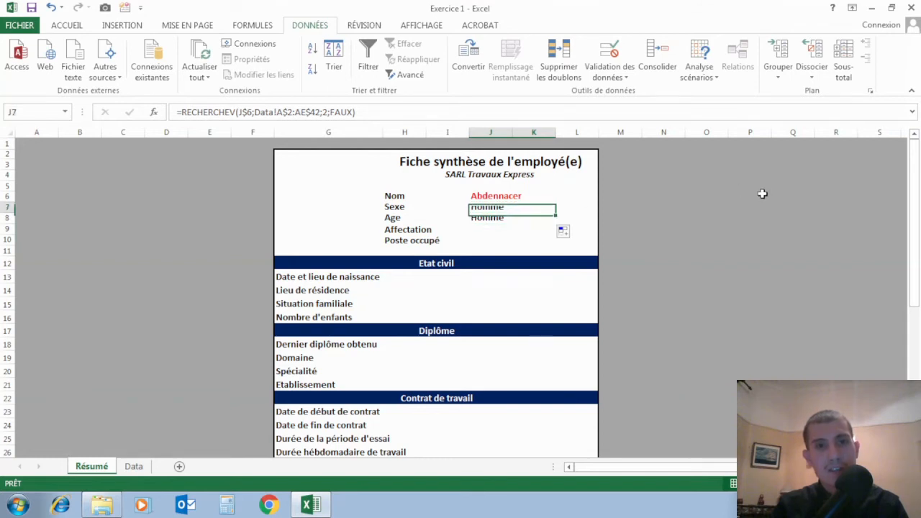
pyautogui.press('Down')
pyautogui.press('Up')
pyautogui.press('Down')
pyautogui.press('Up')
pyautogui.press('Down')
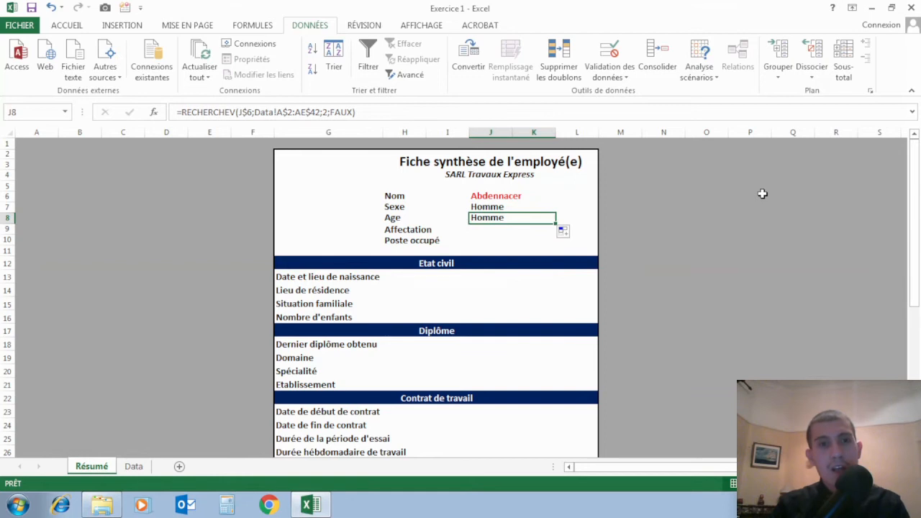
# Check the Âge column's number on the Data sheet and set no_index_col in the Age formula J8 to 3
pyautogui.click(325, 113)
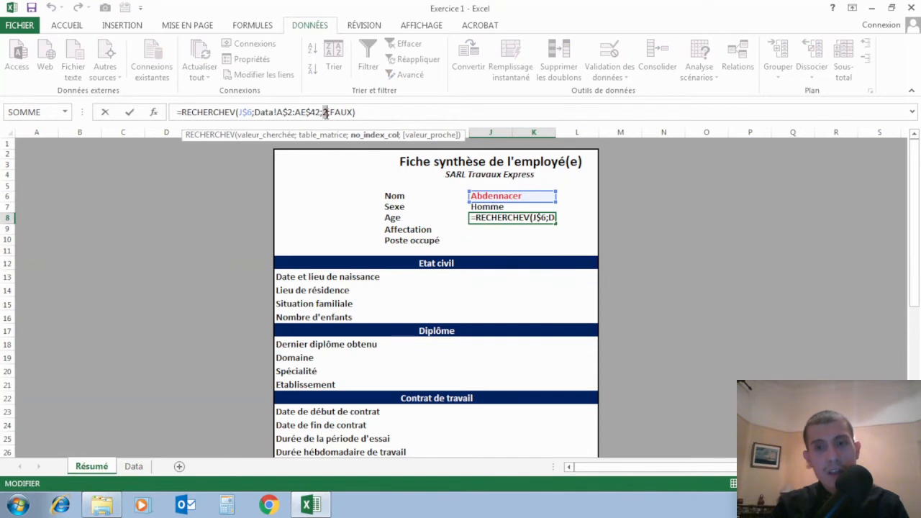
pyautogui.press('Return')
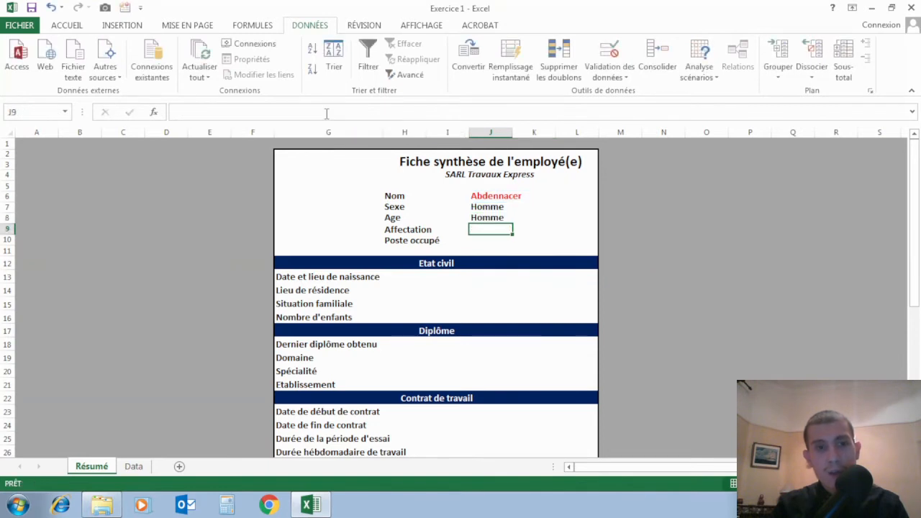
pyautogui.click(134, 466)
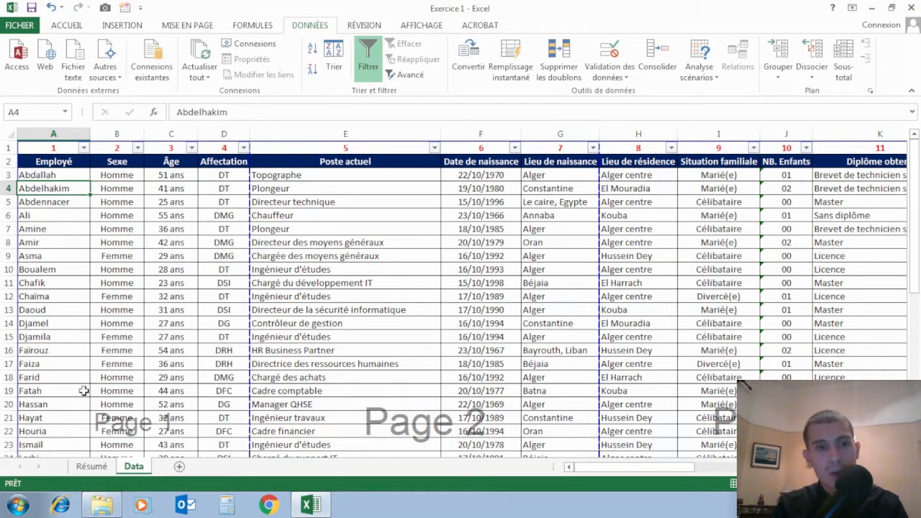
pyautogui.click(92, 466)
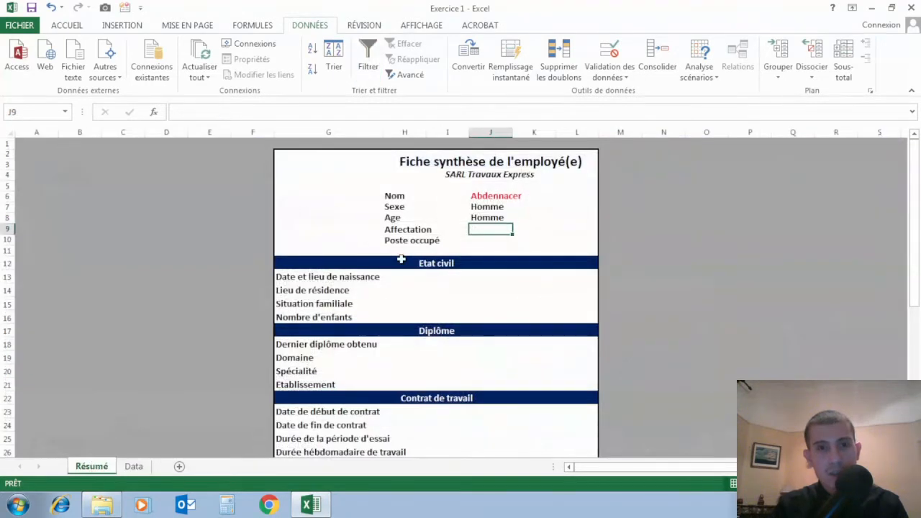
pyautogui.click(486, 218)
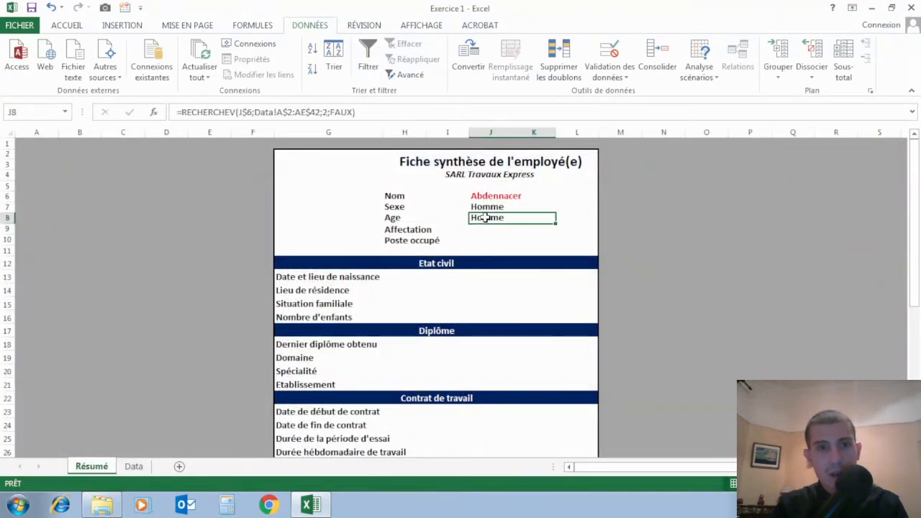
pyautogui.click(324, 113)
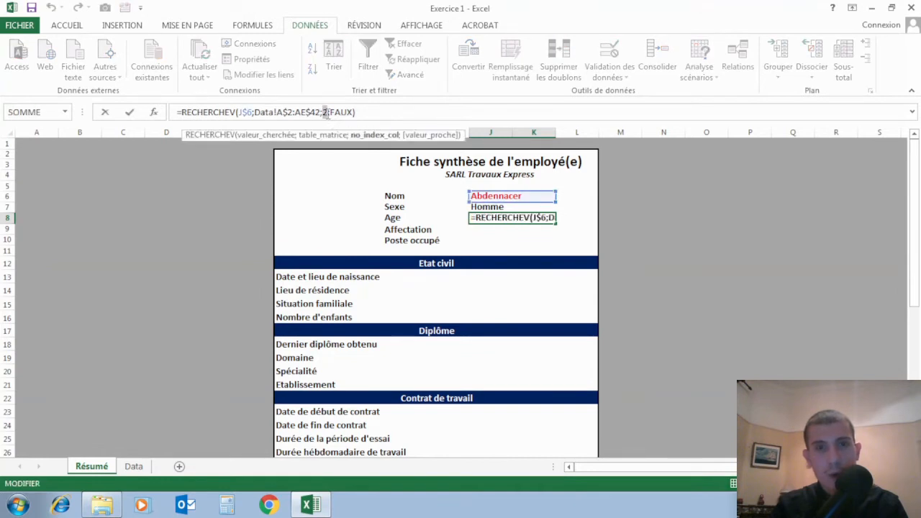
pyautogui.press('Return')
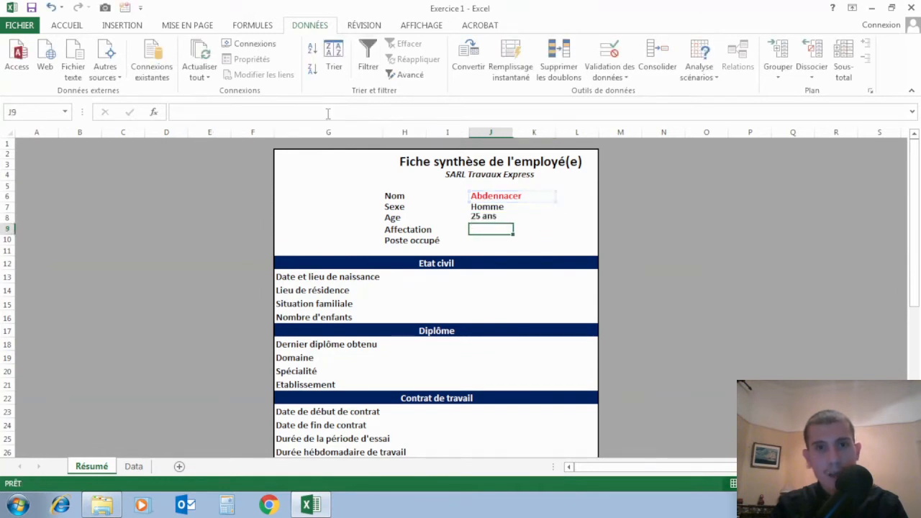
# Merge cells J9 and K9 beside the Affectation label on the Résumé sheet
pyautogui.click(477, 220)
pyautogui.click(480, 229)
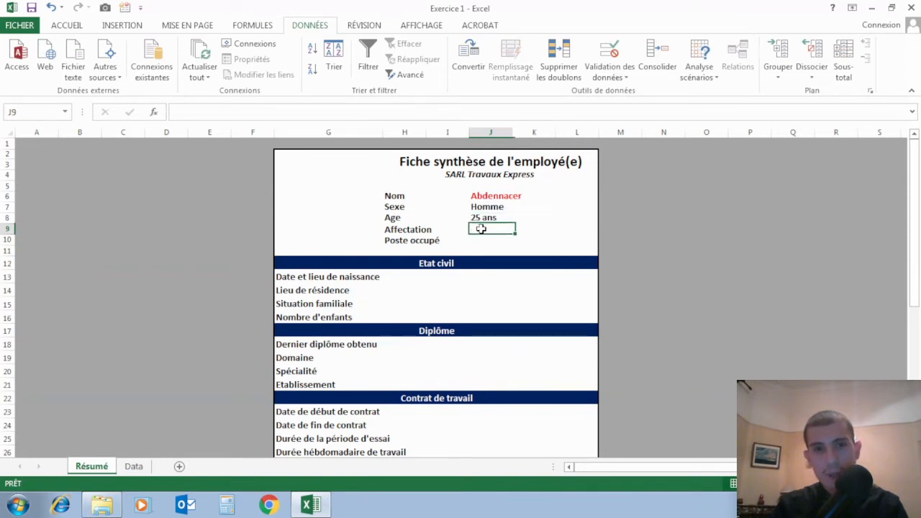
pyautogui.moveTo(480, 229); pyautogui.dragTo(530, 232)
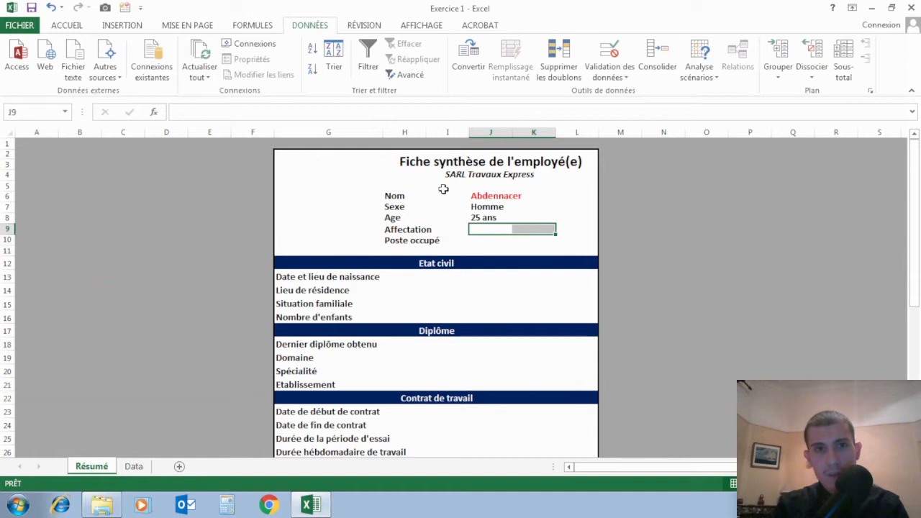
pyautogui.click(75, 25)
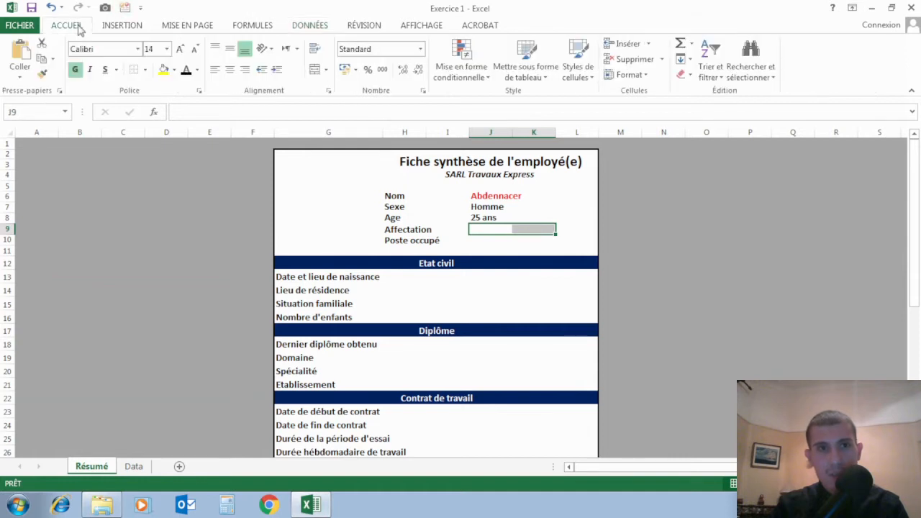
pyautogui.click(315, 69)
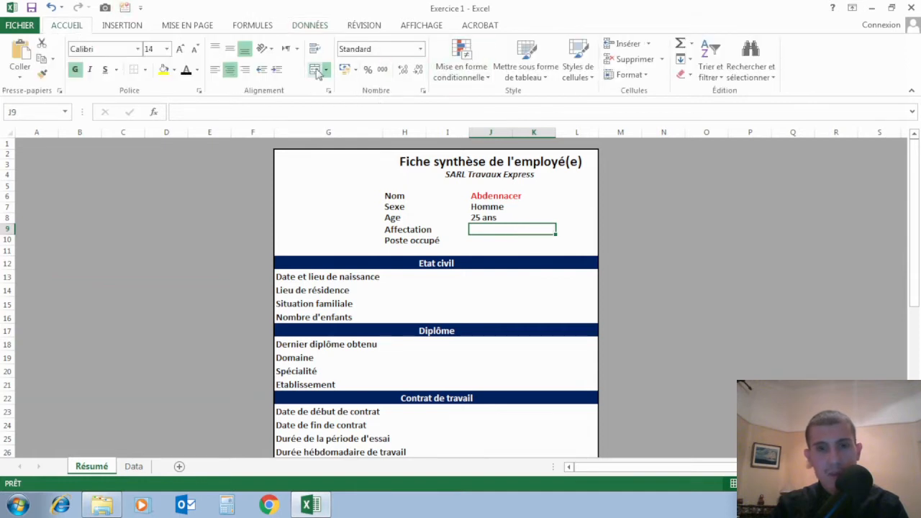
# Copy the Age formula from J8 down into the Affectation and Poste occupé cells J9 and J10
pyautogui.click(484, 219)
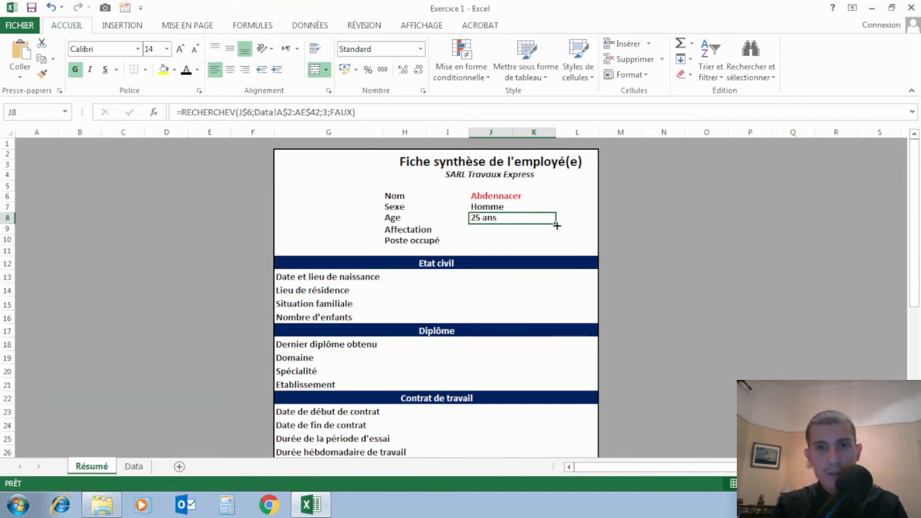
pyautogui.moveTo(556, 226); pyautogui.dragTo(554, 243)
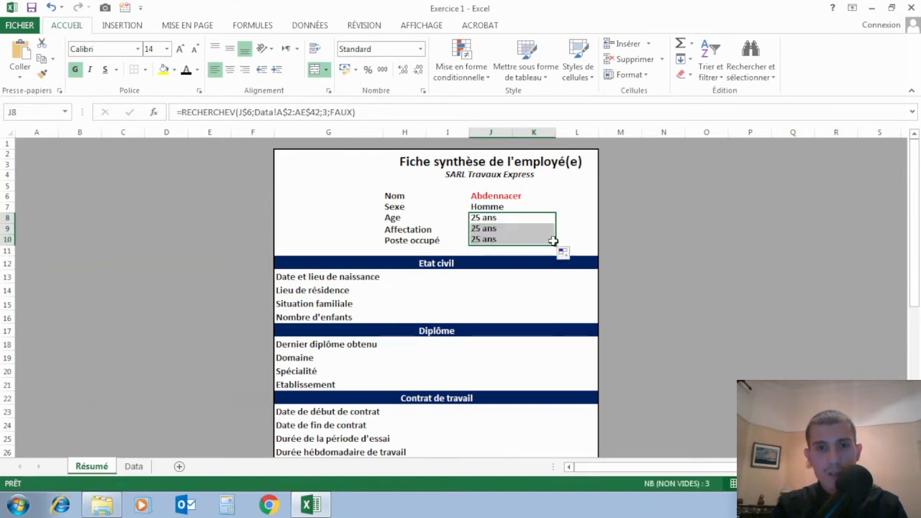
# Check the Affectation column's number on the Data sheet and set no_index_col in the Affectation formula J9 to 4
pyautogui.click(522, 229)
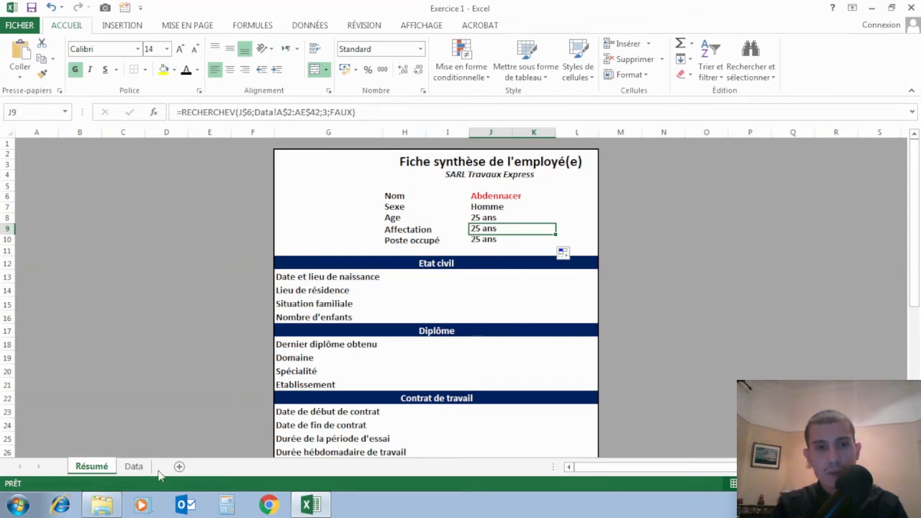
pyautogui.click(134, 466)
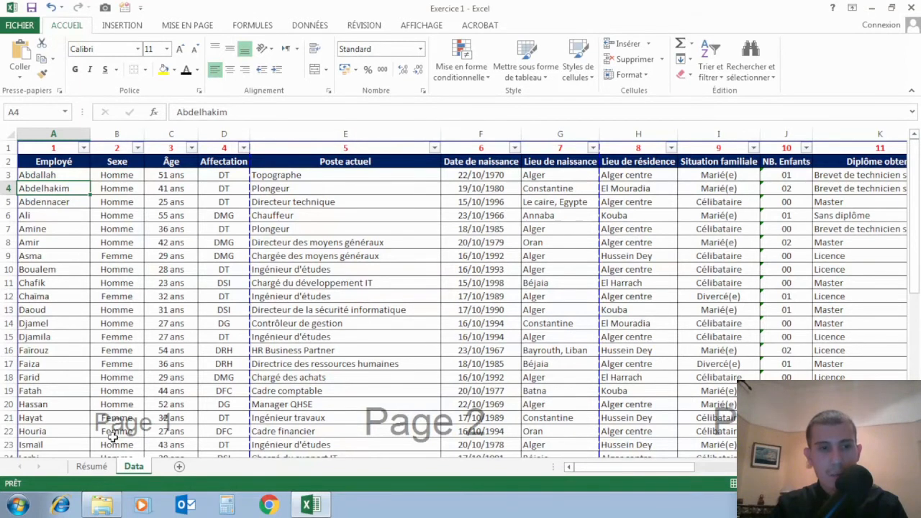
pyautogui.click(98, 469)
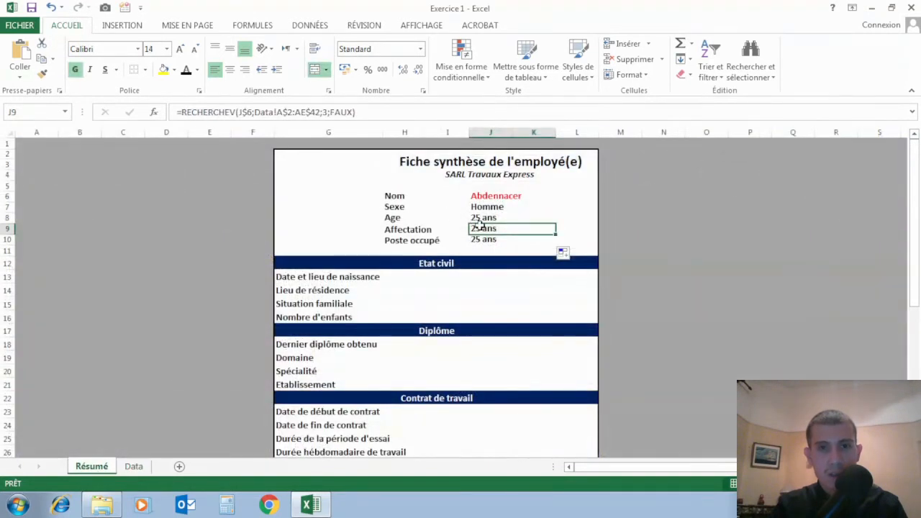
pyautogui.doubleClick(325, 111)
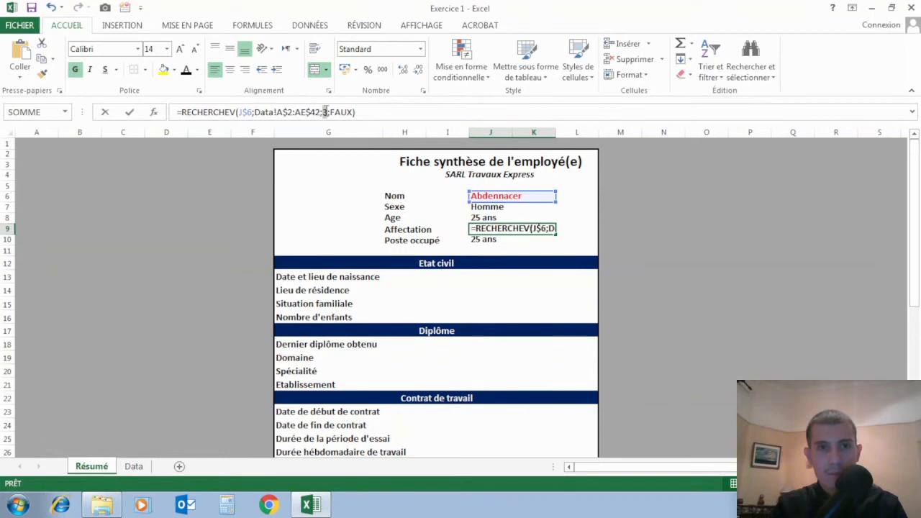
pyautogui.write('4')
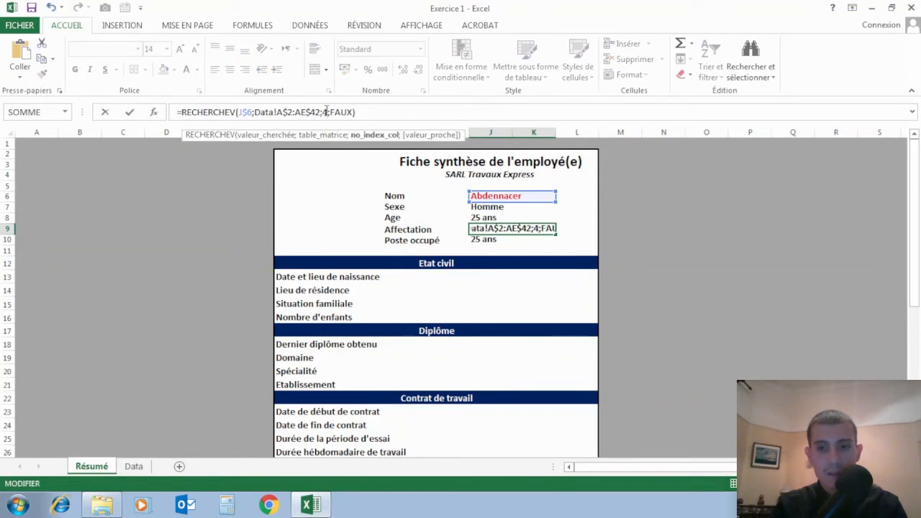
pyautogui.press('Return')
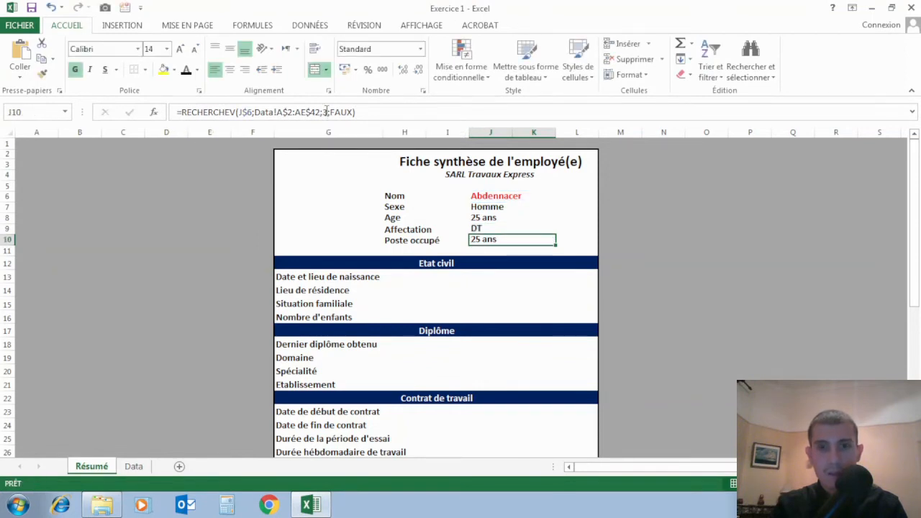
# Set no_index_col in the Poste occupé formula J10 to 5
pyautogui.click(478, 229)
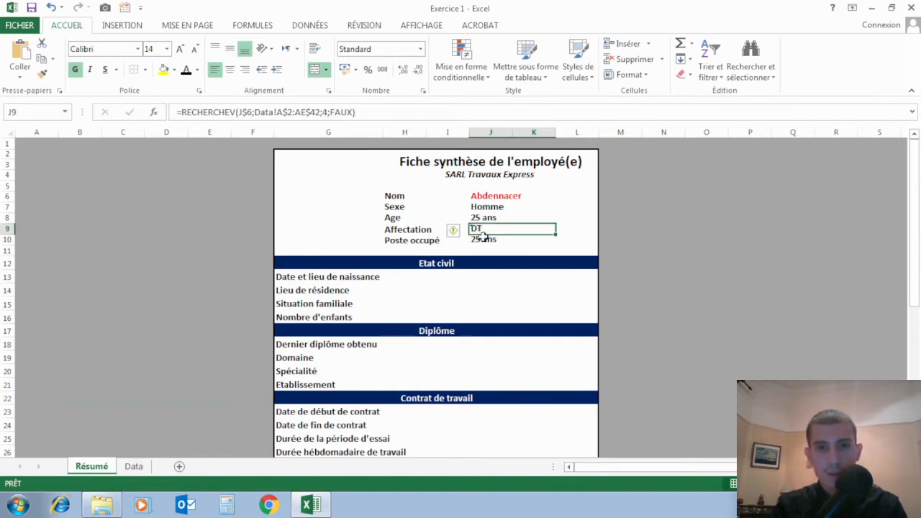
pyautogui.click(483, 240)
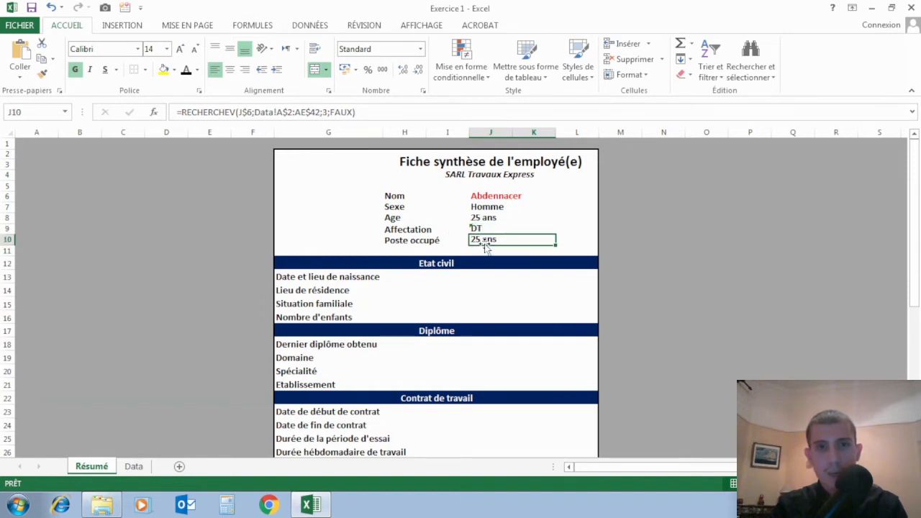
pyautogui.click(325, 112)
pyautogui.press('BackSpace')
pyautogui.write('5')
pyautogui.press('Return')
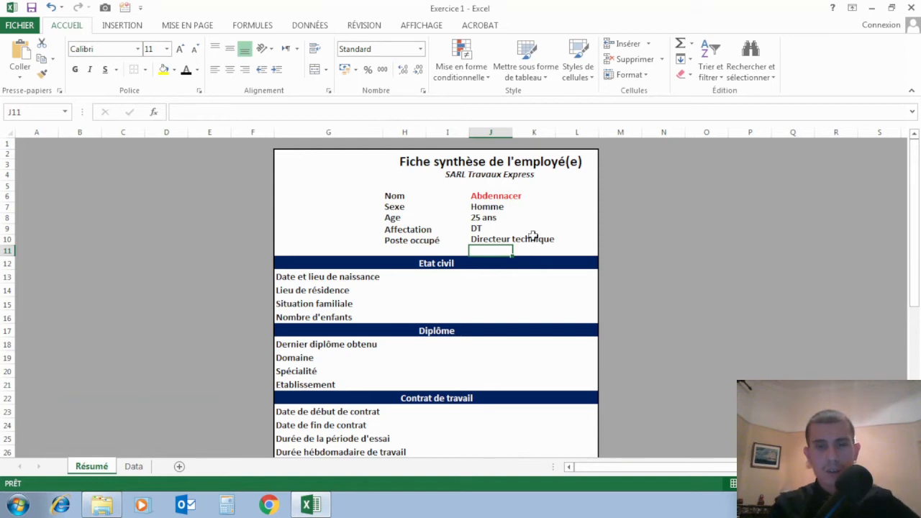
# Choose two other employees in turn from the Nom dropdown J6 to test the details retrieved by the formulas
pyautogui.click(471, 197)
pyautogui.click(561, 196)
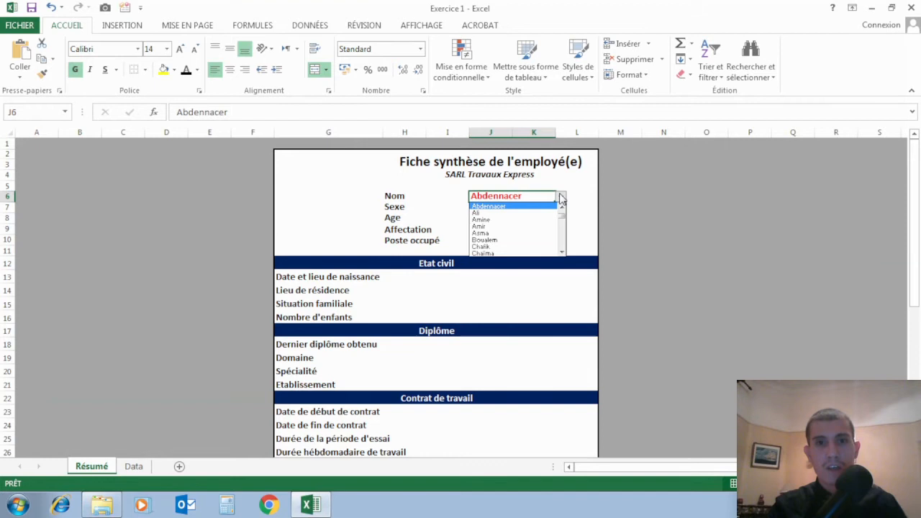
pyautogui.click(521, 213)
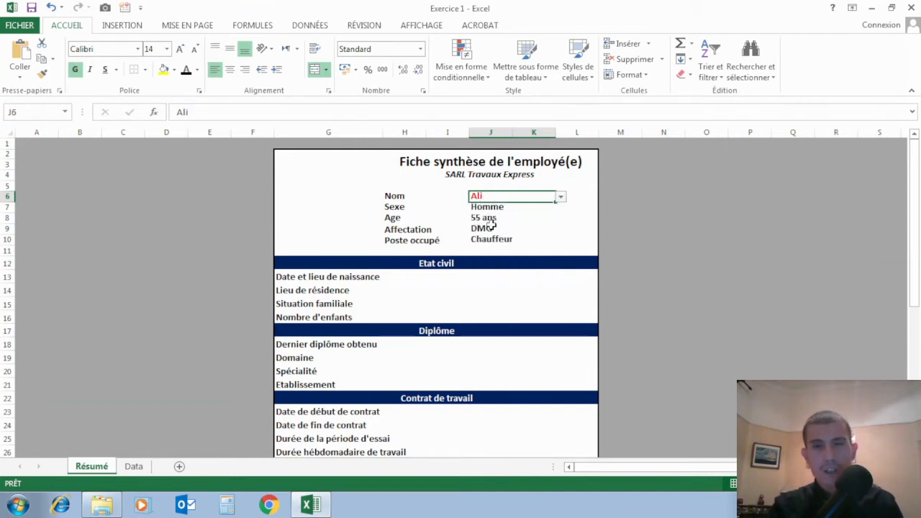
pyautogui.click(560, 197)
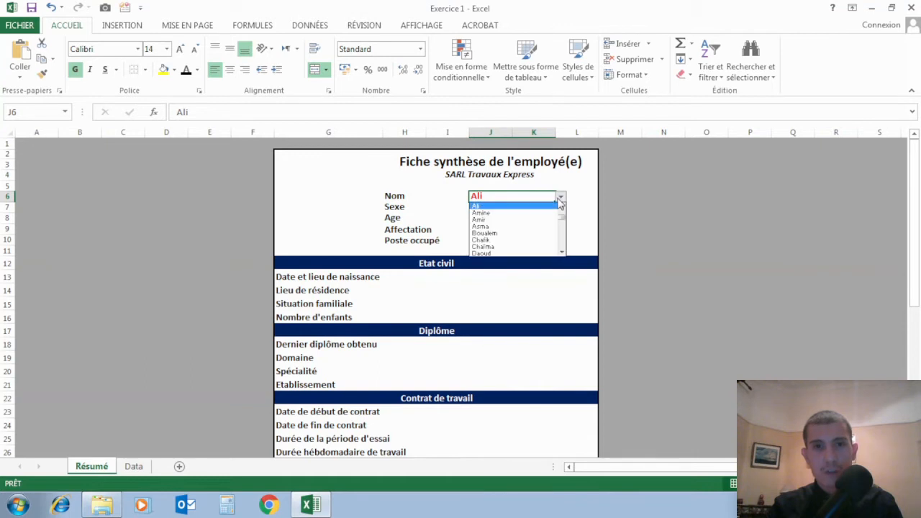
pyautogui.click(547, 226)
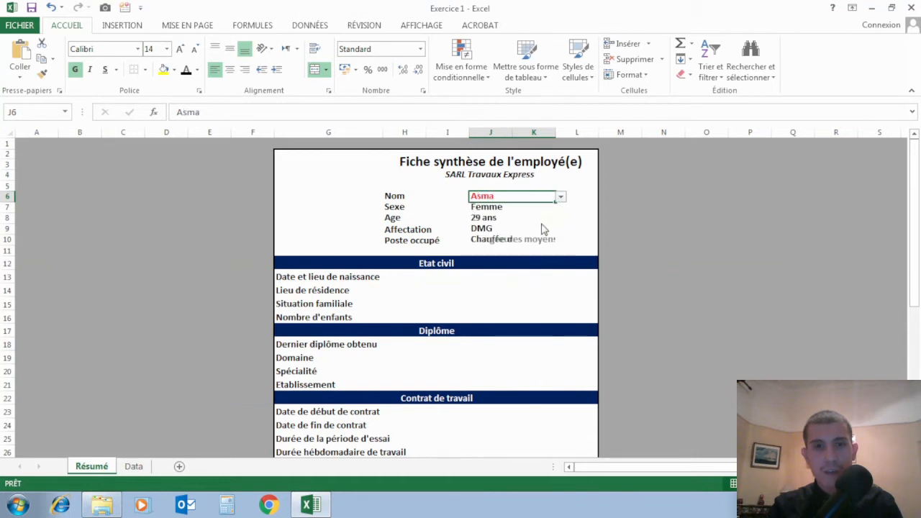
# Merge cells J10 to L10 beside the Poste occupé label so that long job titles fit
pyautogui.click(480, 239)
pyautogui.moveTo(481, 239); pyautogui.dragTo(569, 240)
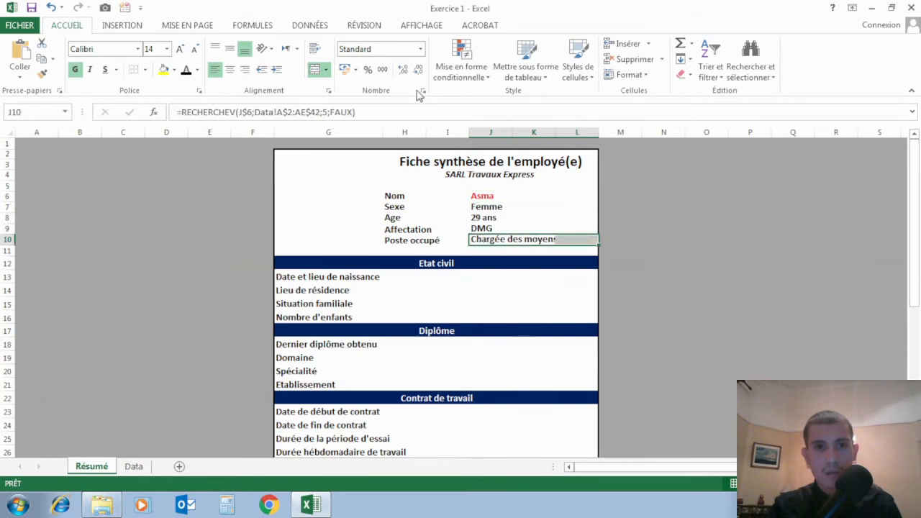
pyautogui.click(317, 74)
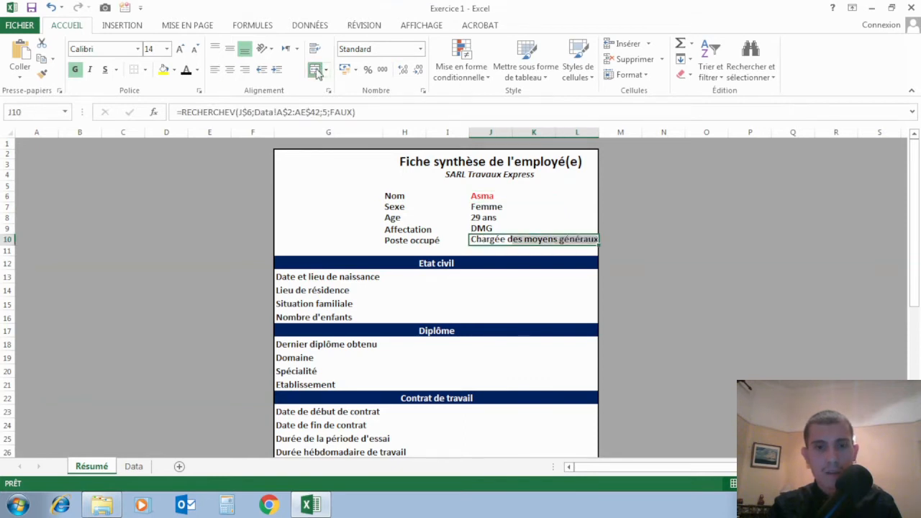
pyautogui.click(667, 248)
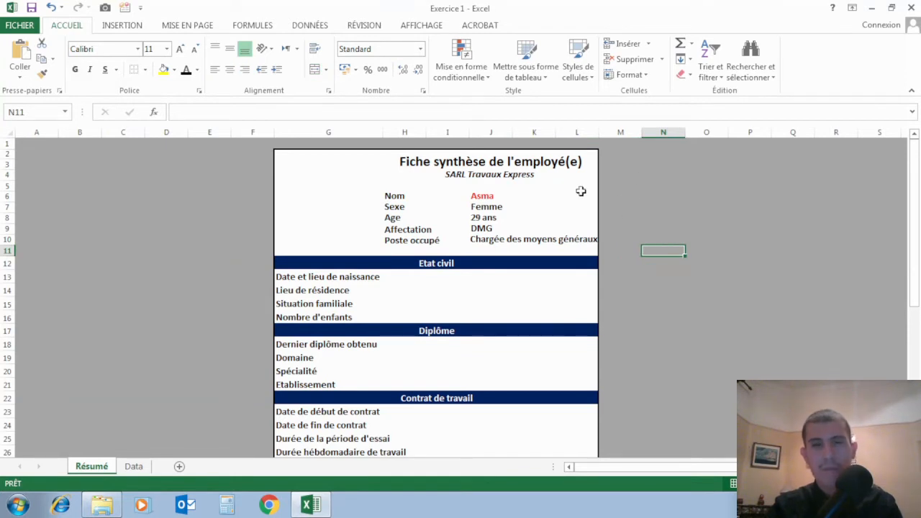
# Choose the employee two entries further down the Nom dropdown J6 to test the merged Poste occupé cell
pyautogui.click(505, 195)
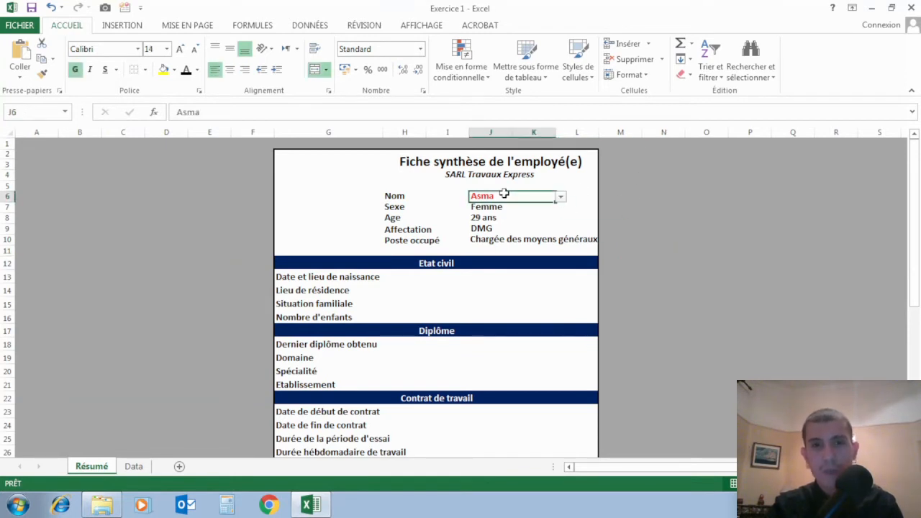
pyautogui.click(561, 198)
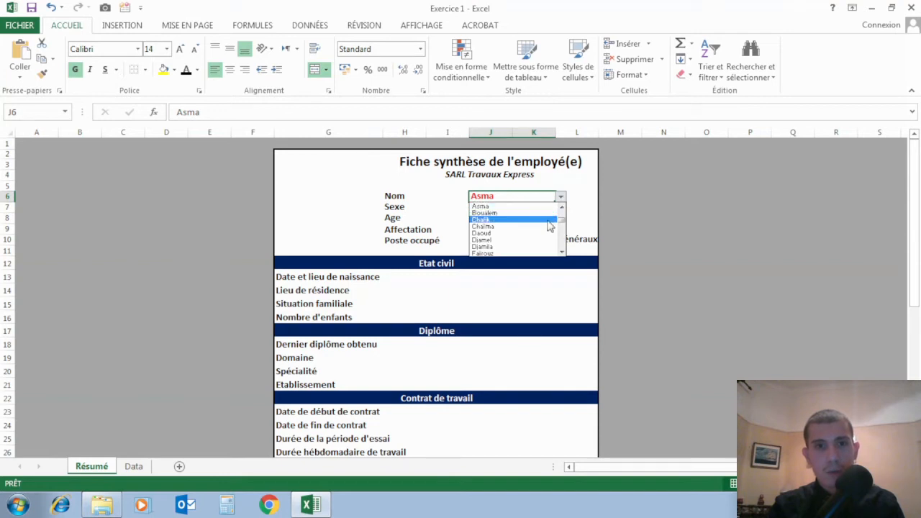
pyautogui.click(547, 219)
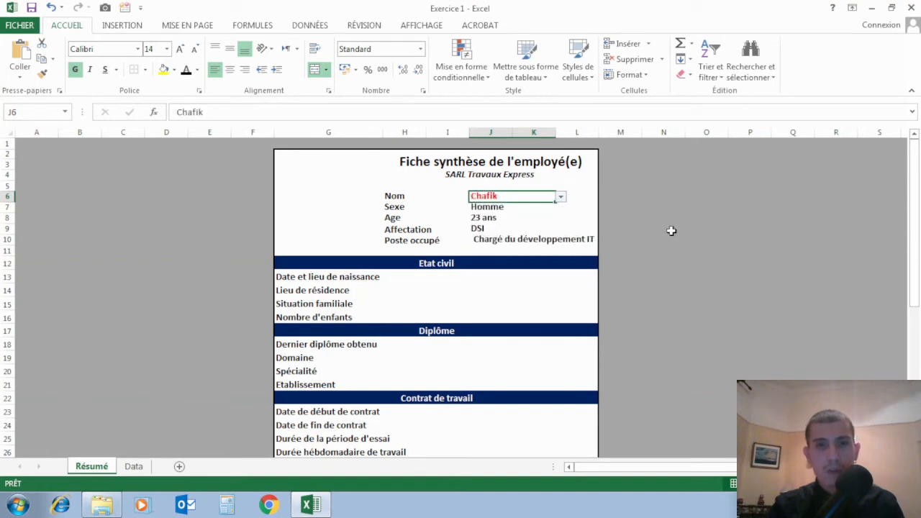
pyautogui.press('Down')
pyautogui.press('Up')
# Left-align the merged Poste occupé cell J10
pyautogui.click(488, 241)
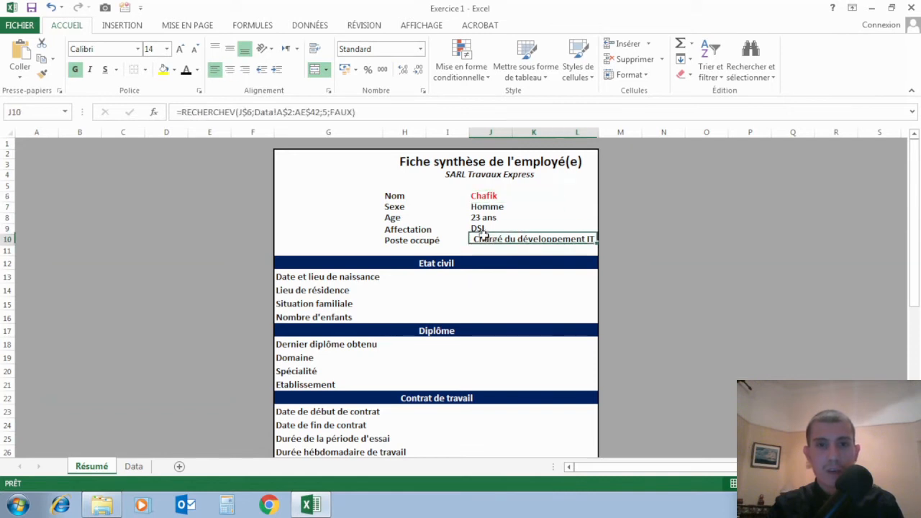
pyautogui.click(221, 72)
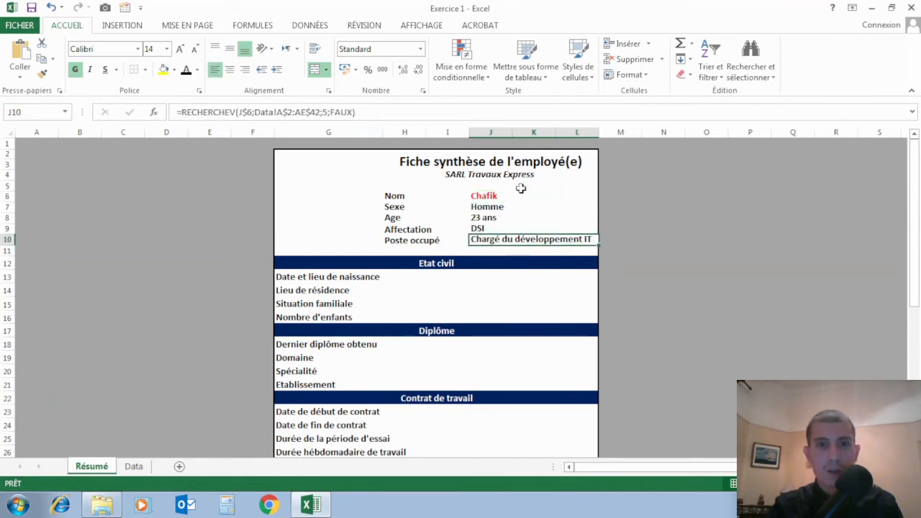
pyautogui.click(724, 276)
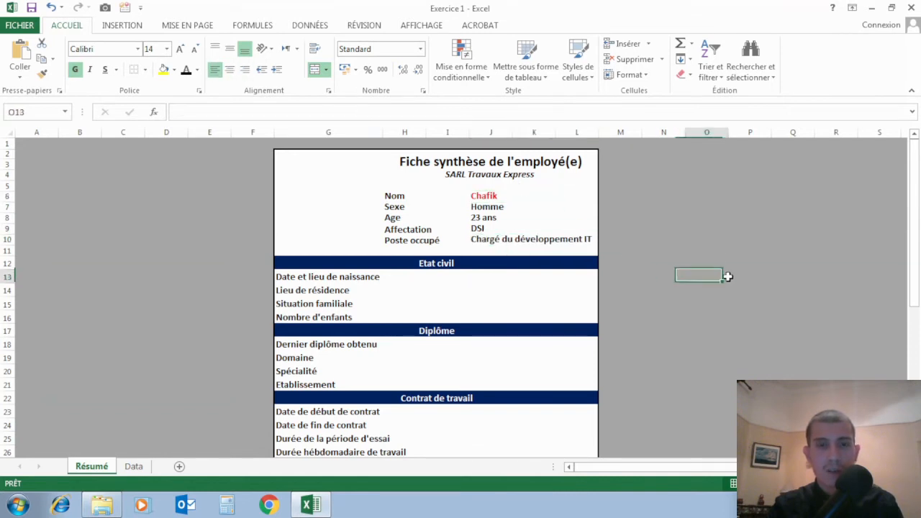
pyautogui.click(493, 189)
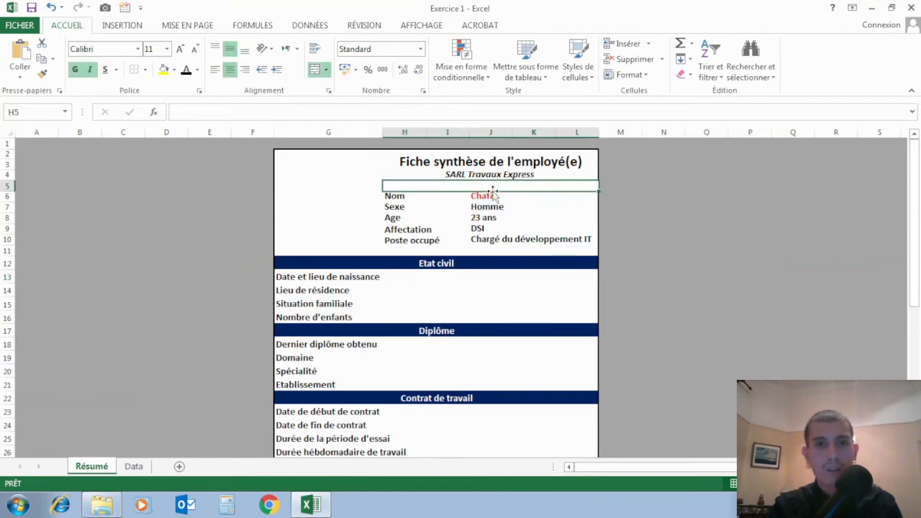
pyautogui.click(492, 196)
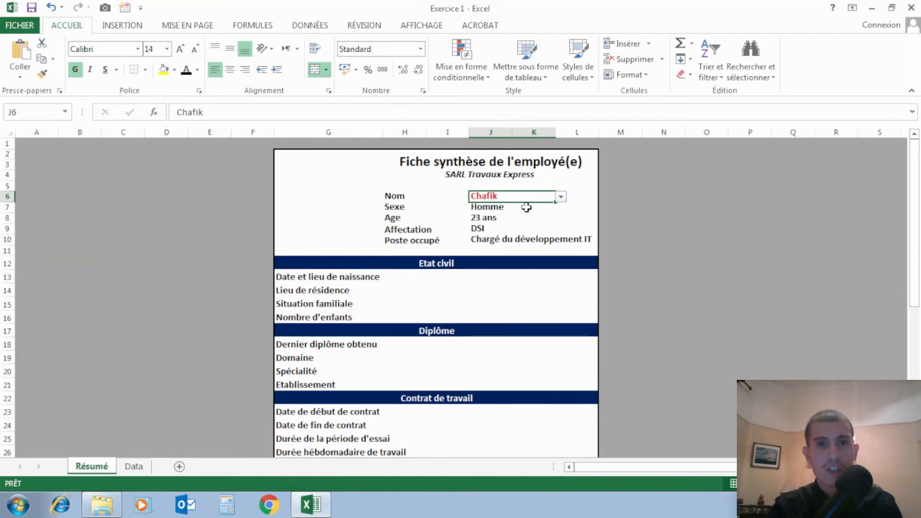
pyautogui.click(706, 316)
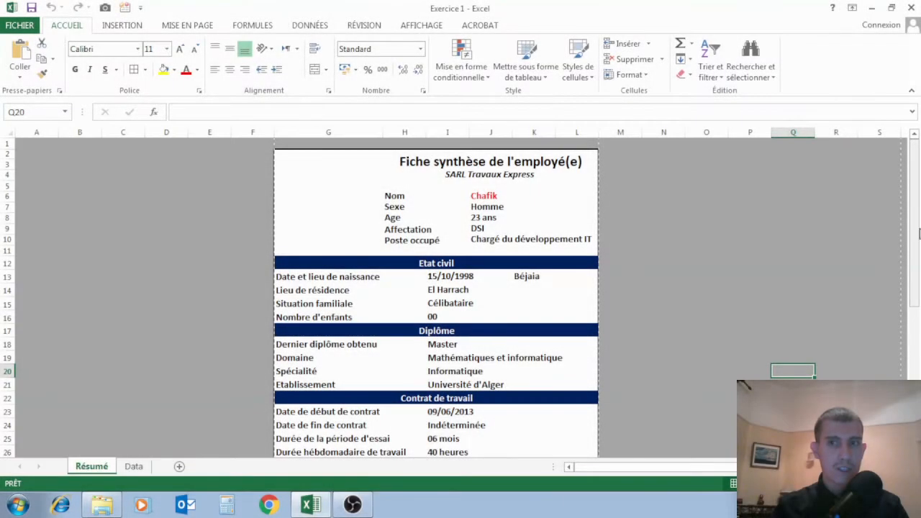
pyautogui.click(918, 229)
pyautogui.moveTo(917, 228)
pyautogui.mouseDown()
pyautogui.moveTo(916, 286)
pyautogui.moveTo(917, 228)
pyautogui.mouseUp()
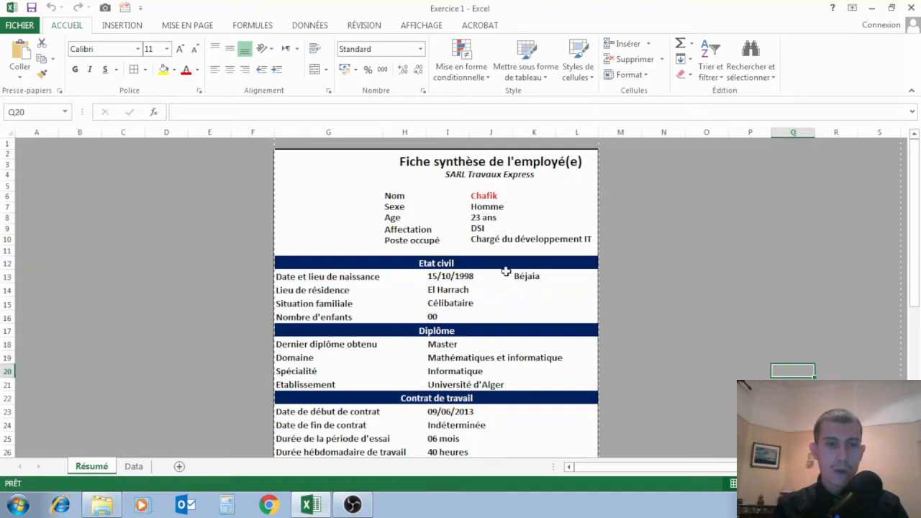
# Add a new sheet named Photos and place it after the Data sheet
pyautogui.click(180, 467)
pyautogui.doubleClick(133, 471)
pyautogui.write('Photos')
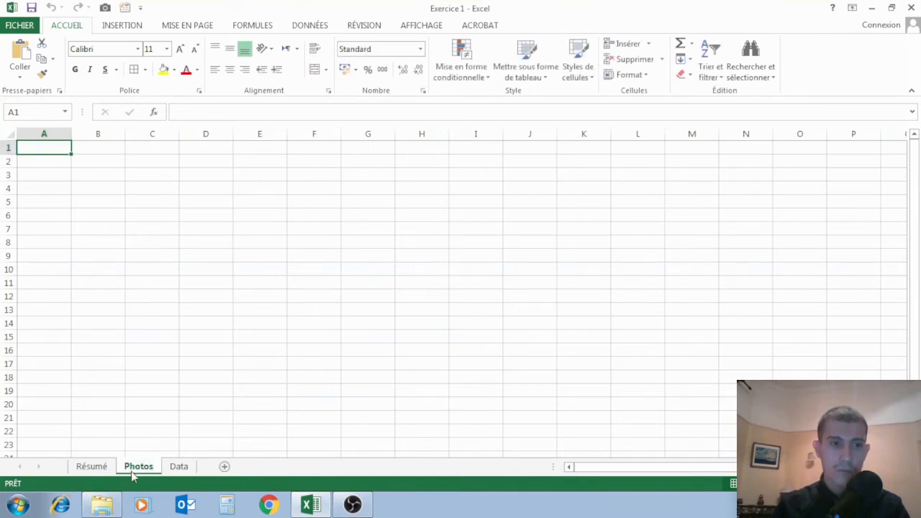
pyautogui.moveTo(132, 475); pyautogui.dragTo(205, 469)
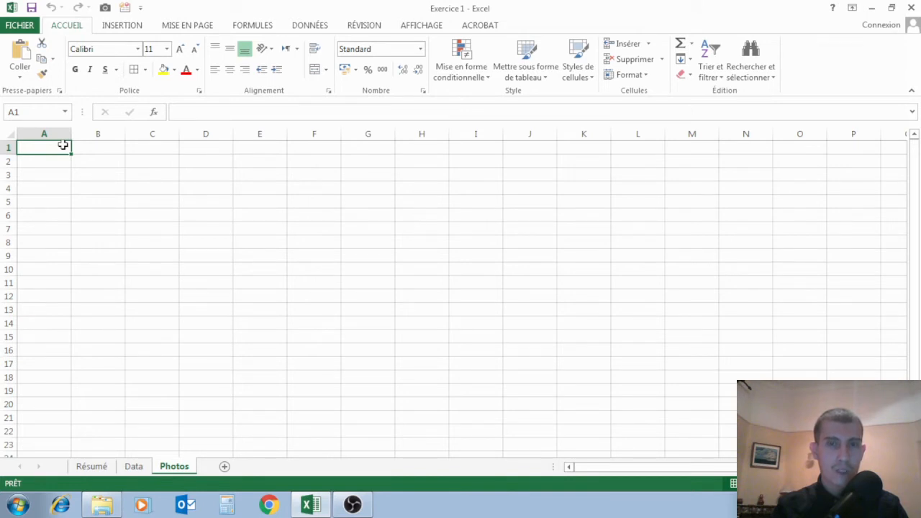
# Enlarge cell A1 for a photo by widening column A about threefold and heightening row 1 about tenfold
pyautogui.moveTo(69, 132); pyautogui.dragTo(170, 128)
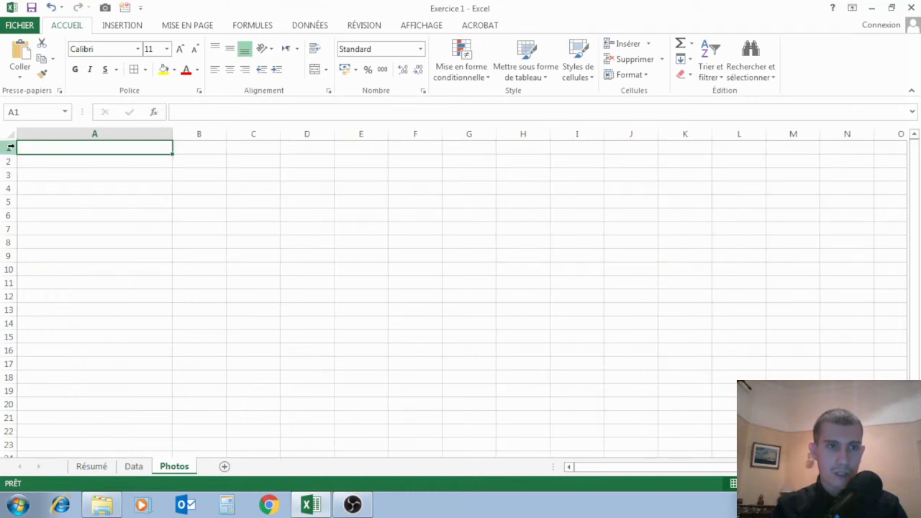
pyautogui.moveTo(11, 153); pyautogui.dragTo(10, 271)
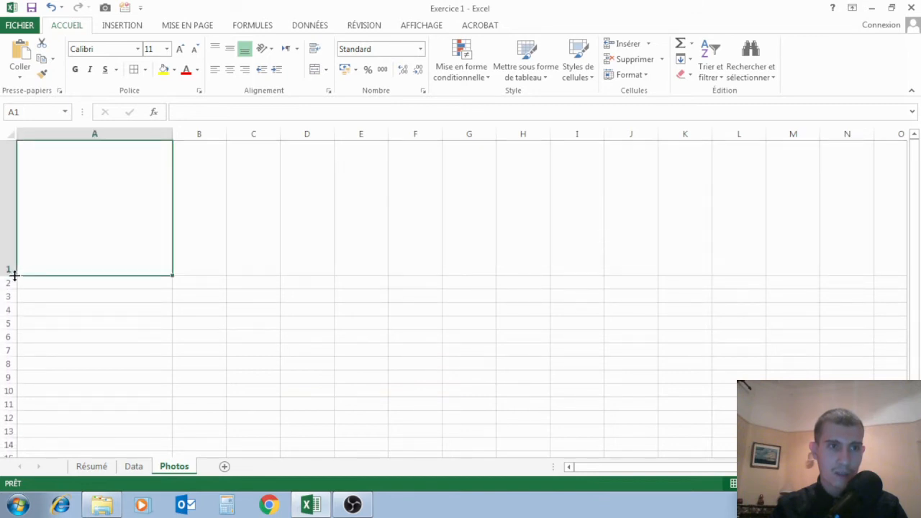
# Set the width of columns B and C on the Photos sheet to 32
pyautogui.moveTo(174, 130); pyautogui.dragTo(271, 127)
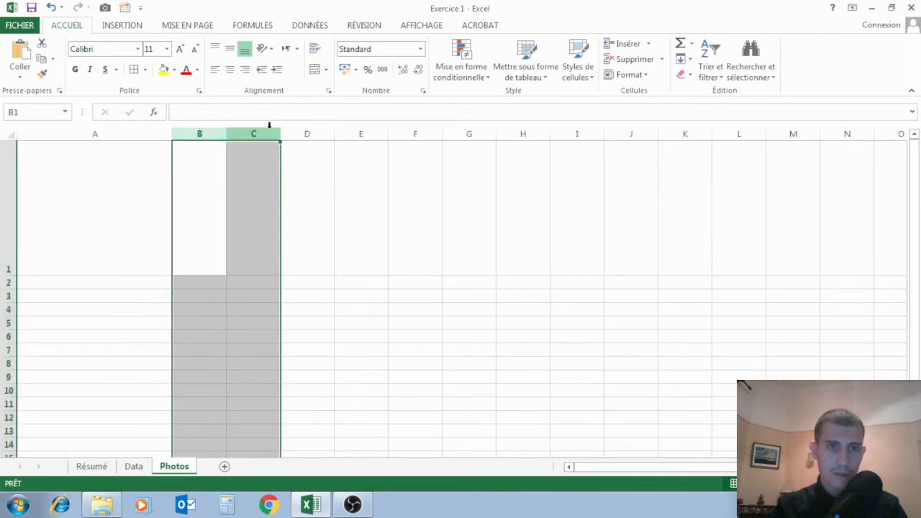
pyautogui.rightClick(269, 127)
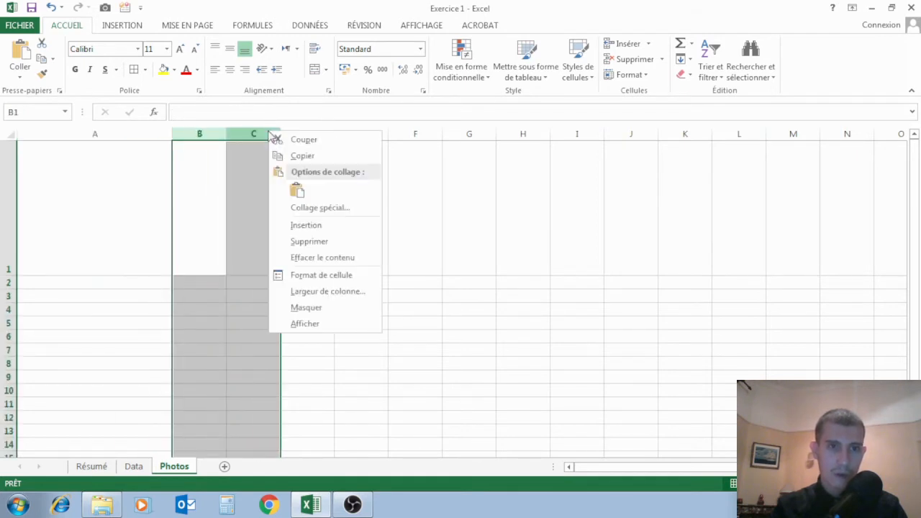
pyautogui.click(319, 291)
pyautogui.write('32')
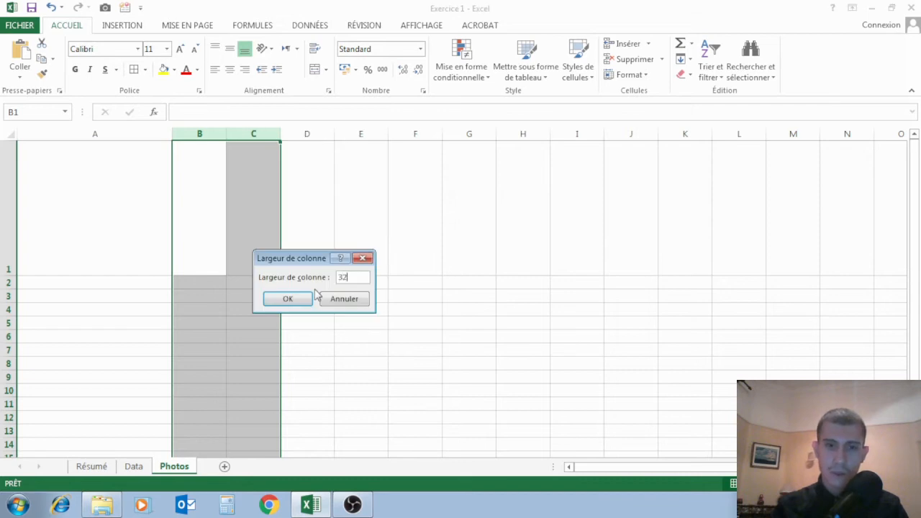
pyautogui.press('Return')
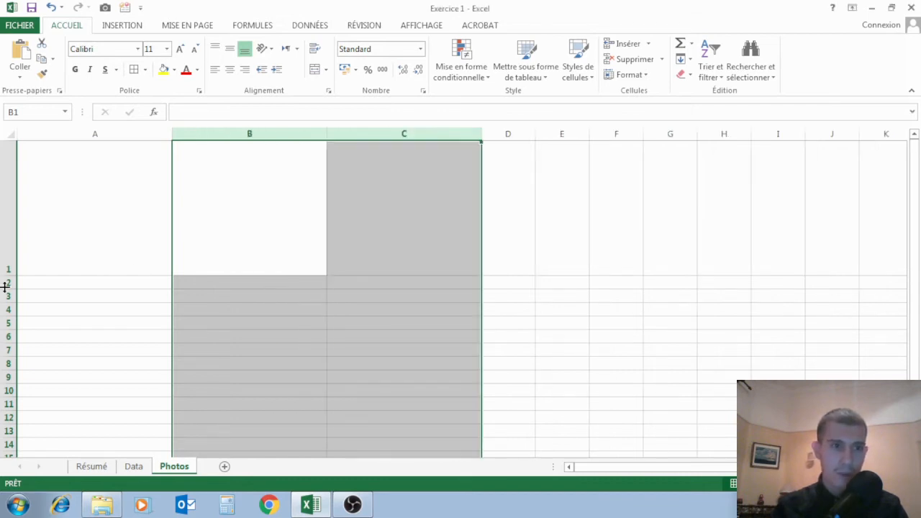
# Set the height of rows 2 and 3 on the Photos sheet to match row 1
pyautogui.moveTo(7, 282); pyautogui.dragTo(12, 296)
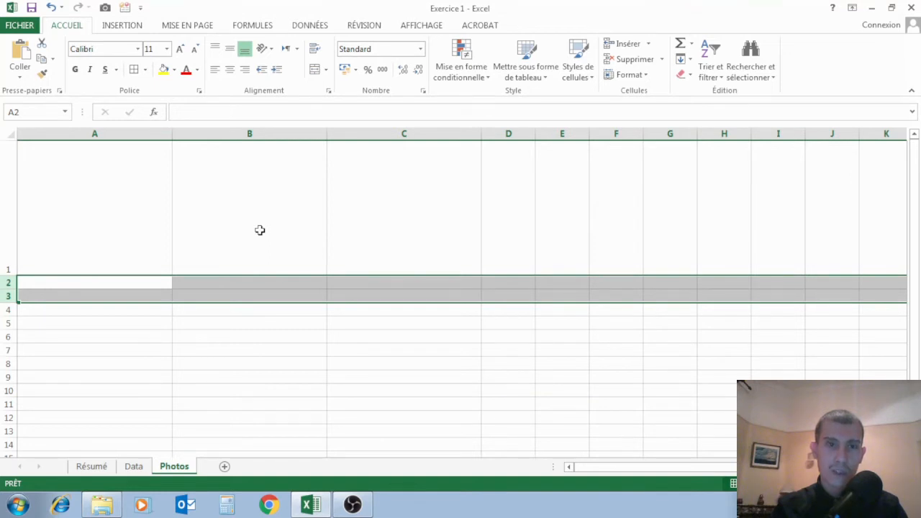
pyautogui.rightClick(6, 296)
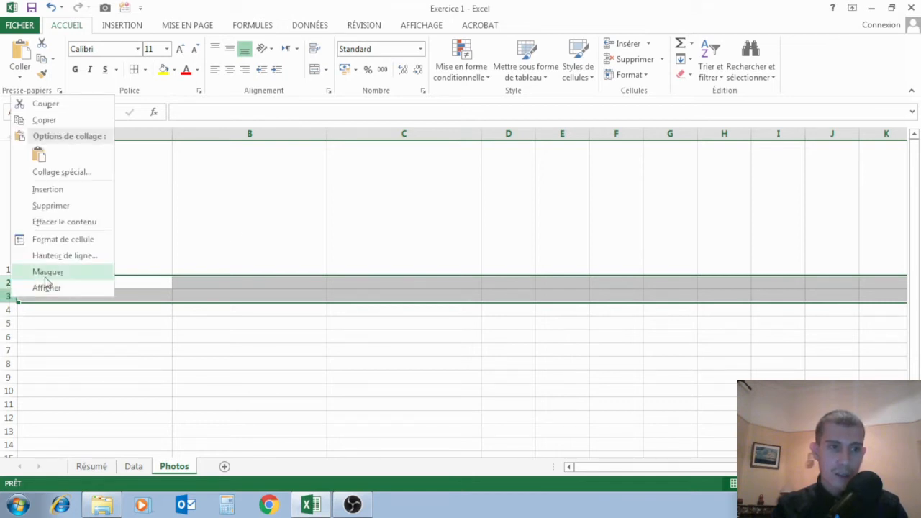
pyautogui.click(72, 255)
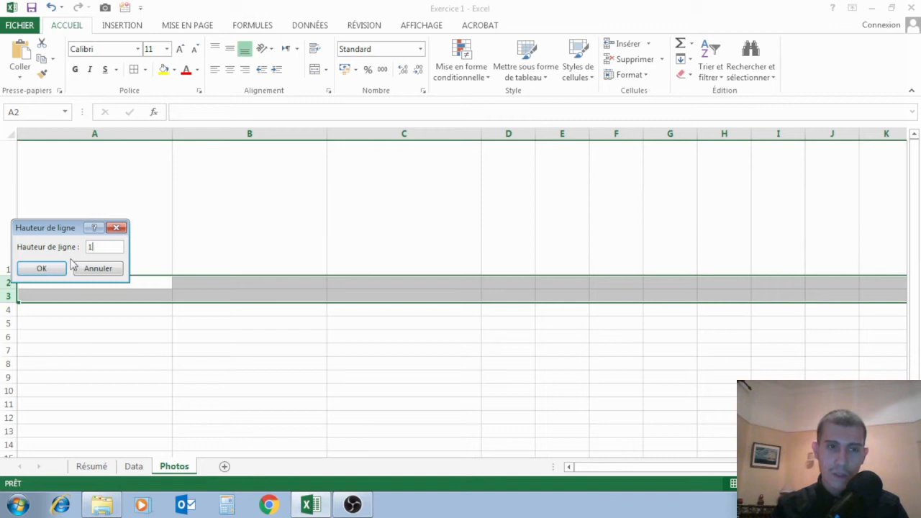
pyautogui.press('Return')
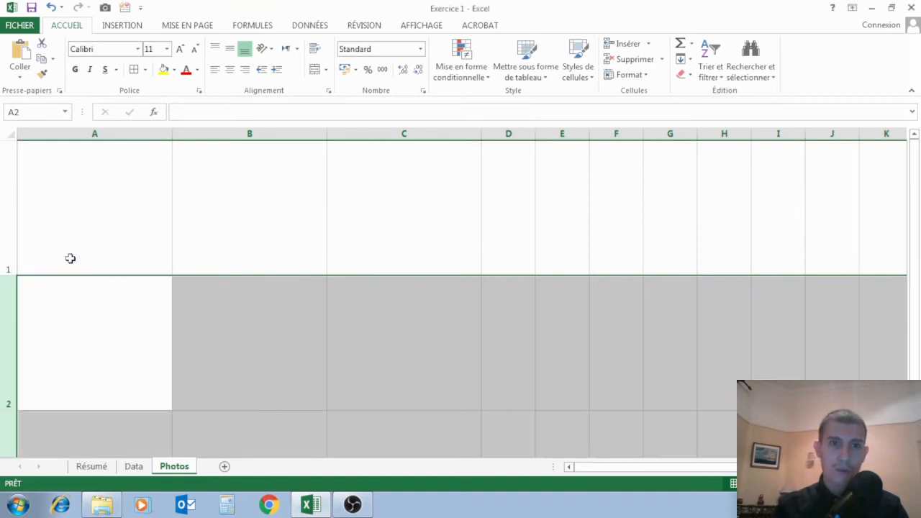
pyautogui.click(622, 160)
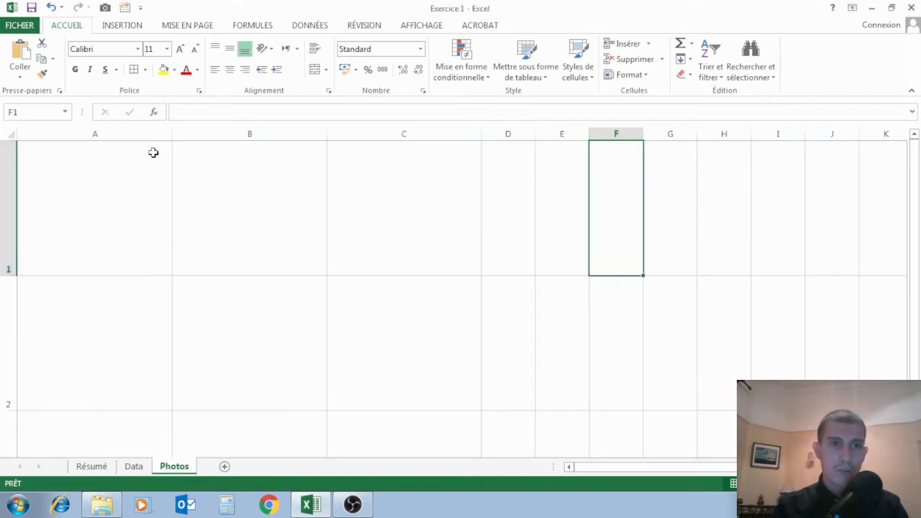
# Apply borders around all the cells of the range A1:C3 on the Photos sheet
pyautogui.moveTo(113, 159); pyautogui.dragTo(351, 444)
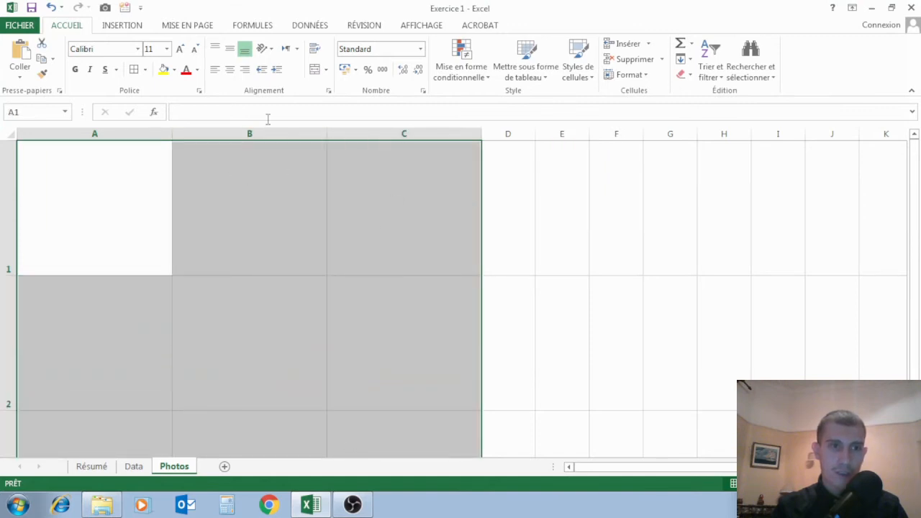
pyautogui.click(134, 69)
pyautogui.click(687, 308)
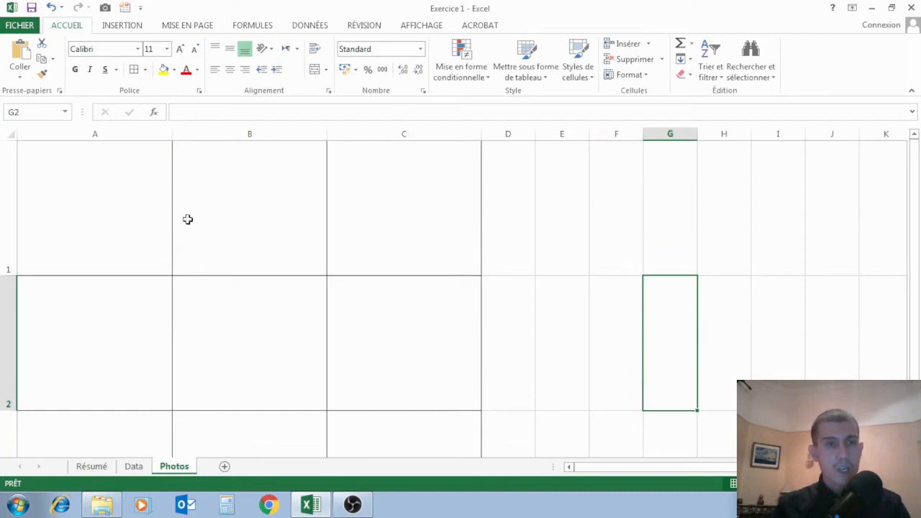
# Enter the three employees' names in cells A1, A2 and A3 of the Photos sheet, one per cell
pyautogui.click(103, 195)
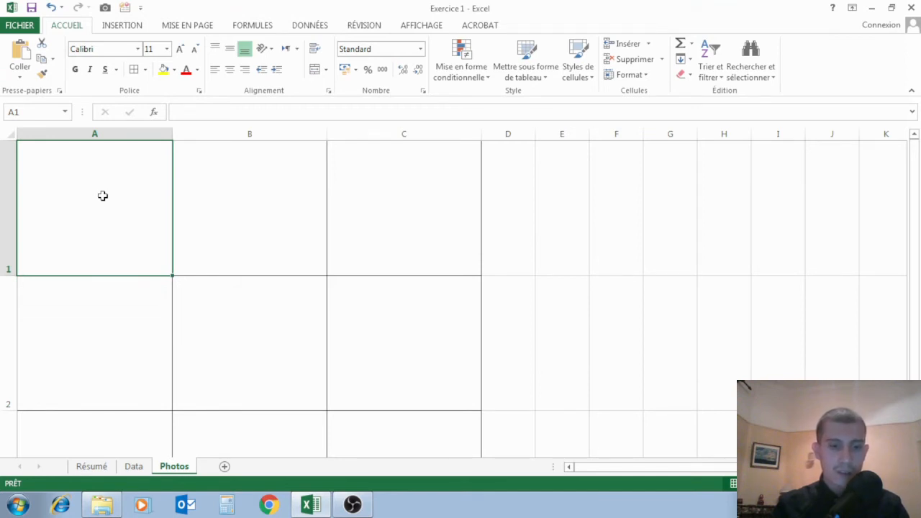
pyautogui.write('Abdennacer')
pyautogui.press('Return')
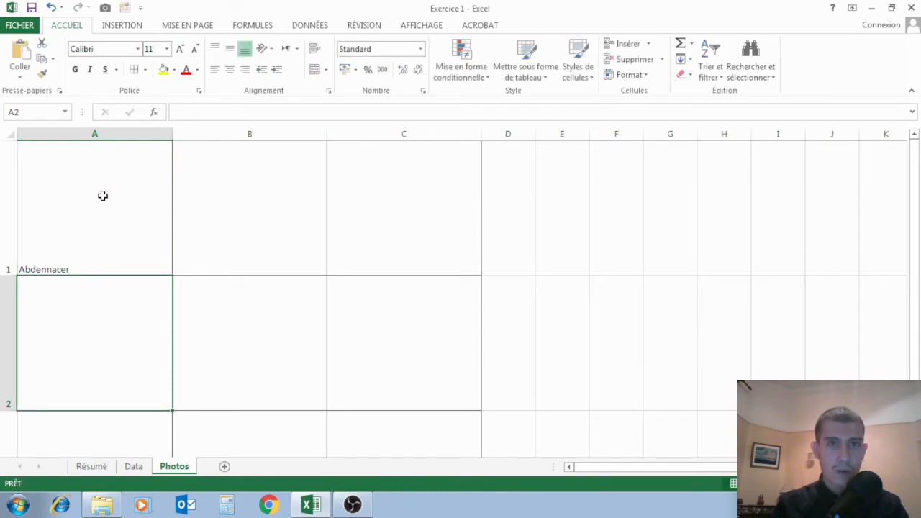
pyautogui.write('F')
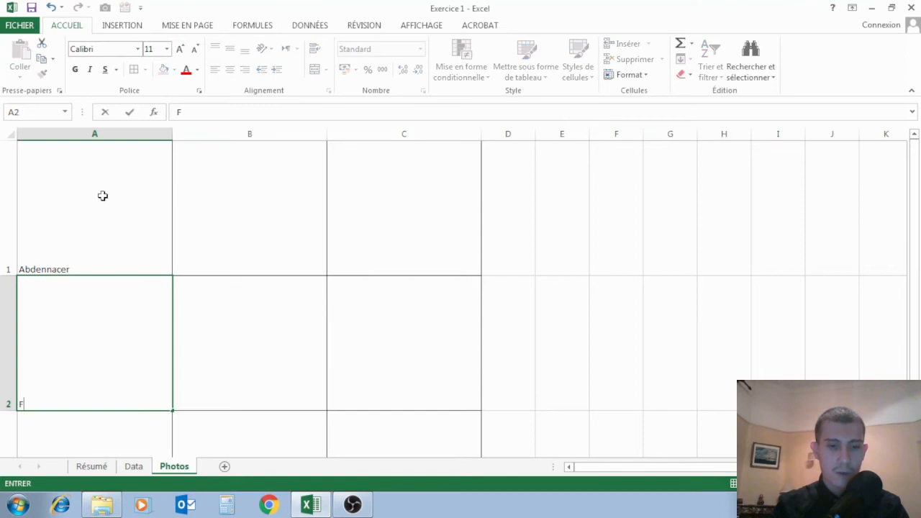
pyautogui.write('airouz')
pyautogui.press('Return')
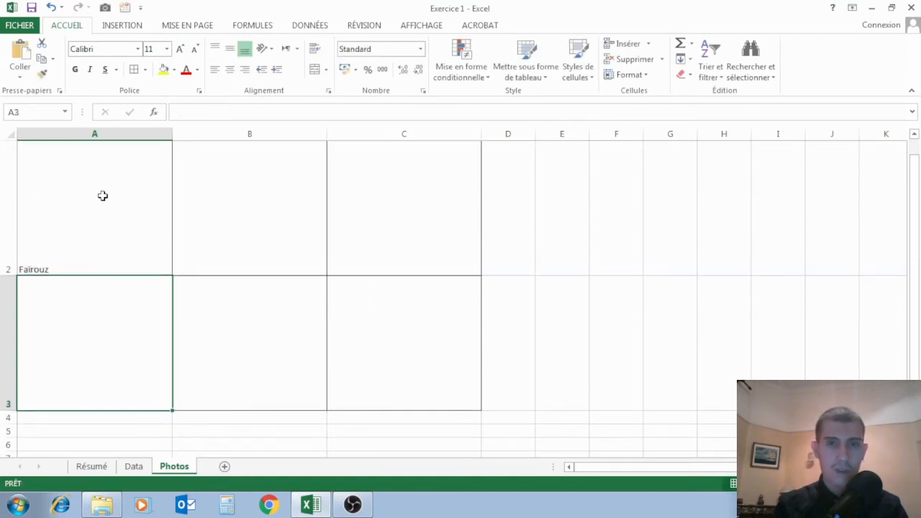
pyautogui.write('Mouammar')
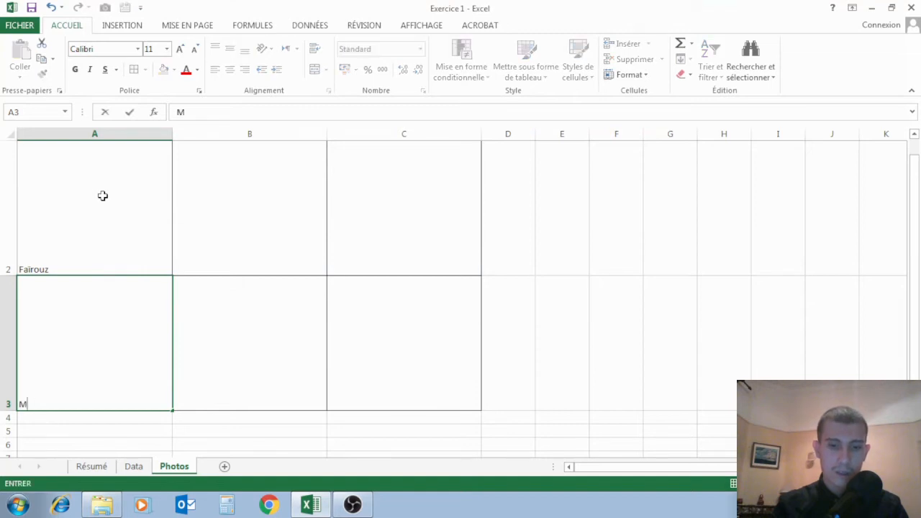
pyautogui.press('Return')
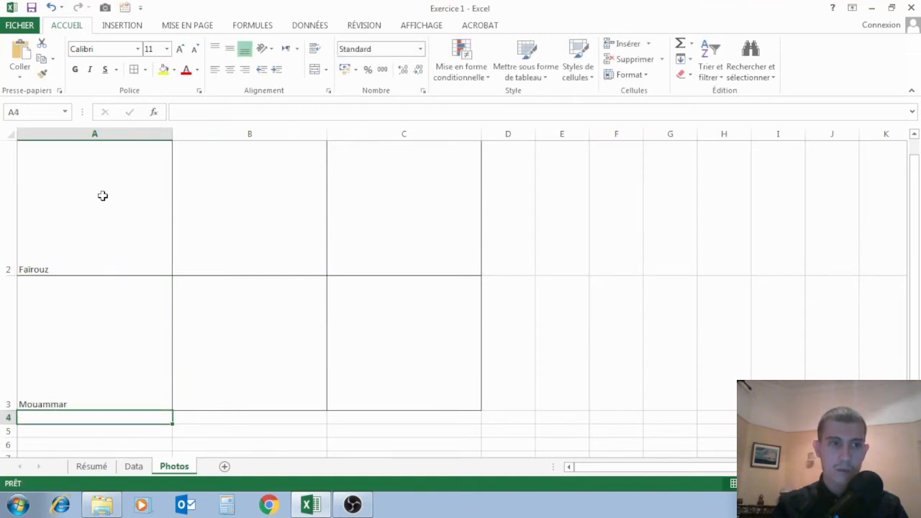
# Format the names in A1:A3 as vertically centred, bold and font size 18
pyautogui.moveTo(101, 337); pyautogui.dragTo(101, 169)
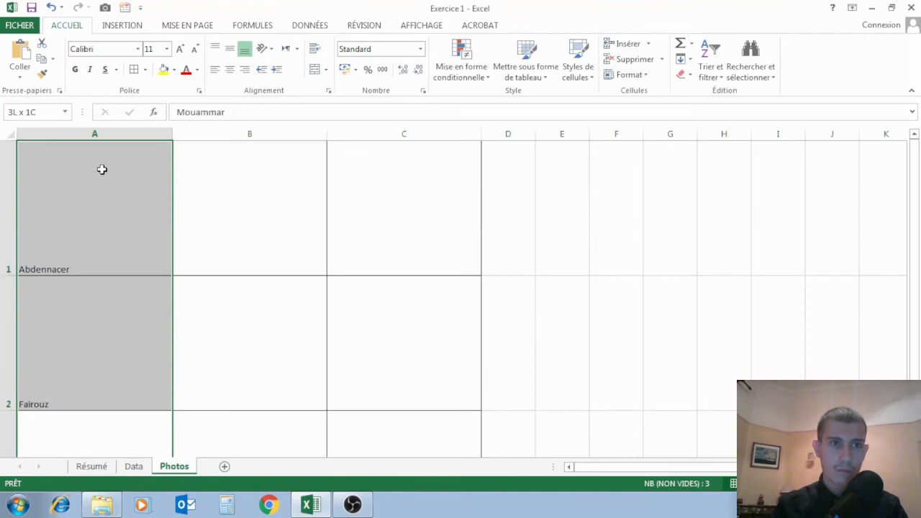
pyautogui.click(230, 48)
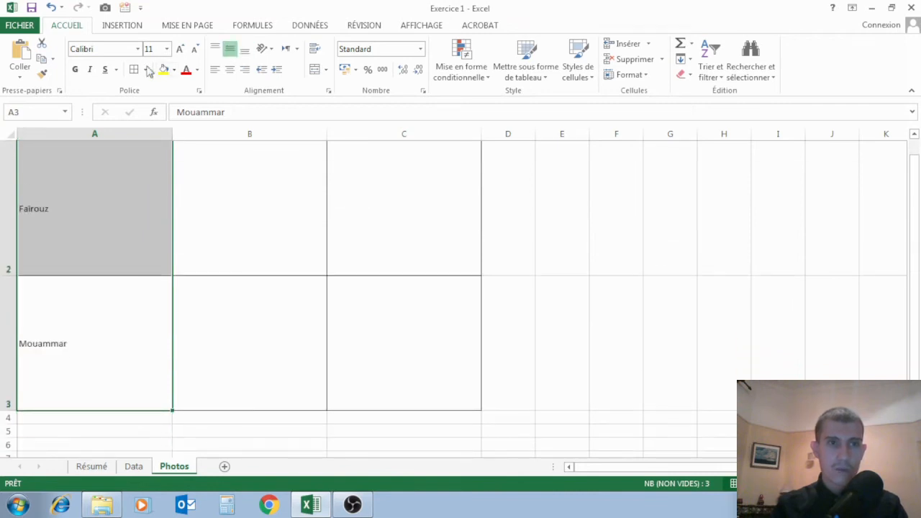
pyautogui.click(75, 69)
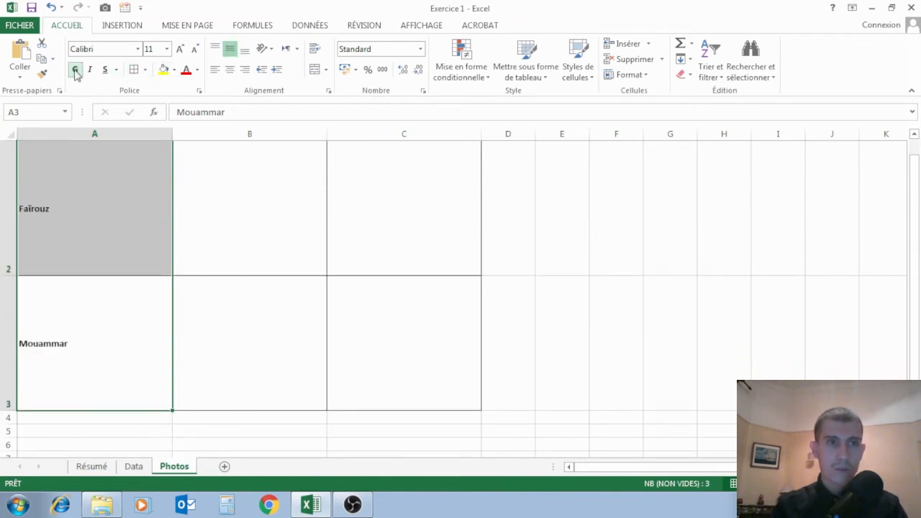
pyautogui.click(180, 49)
pyautogui.click(181, 49)
pyautogui.click(181, 49)
pyautogui.click(180, 49)
pyautogui.click(916, 160)
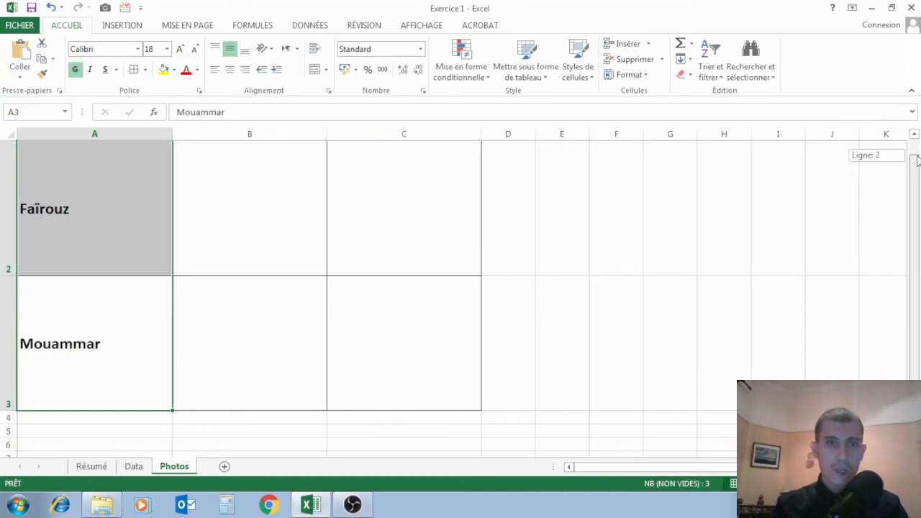
pyautogui.scroll(1, 916, 160)
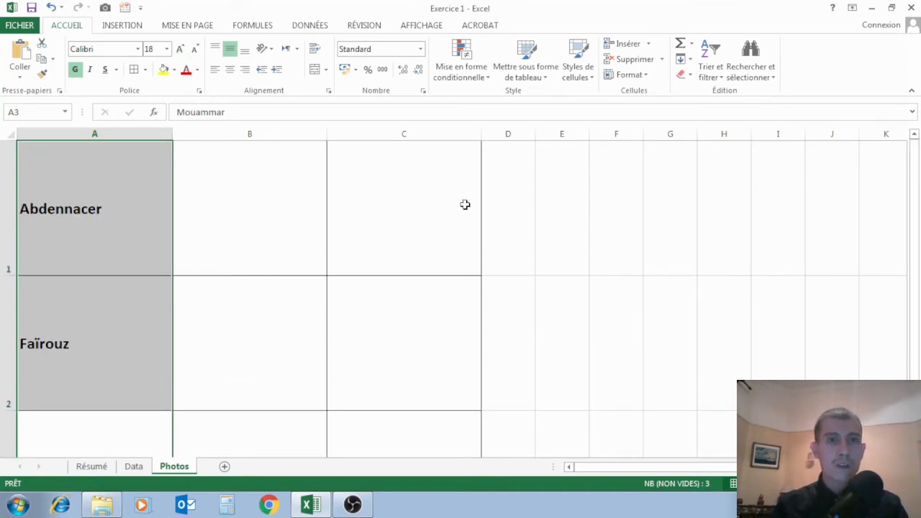
# Switch to the Photos folder on the desktop and open the first employee's picture in Paint
pyautogui.click(415, 205)
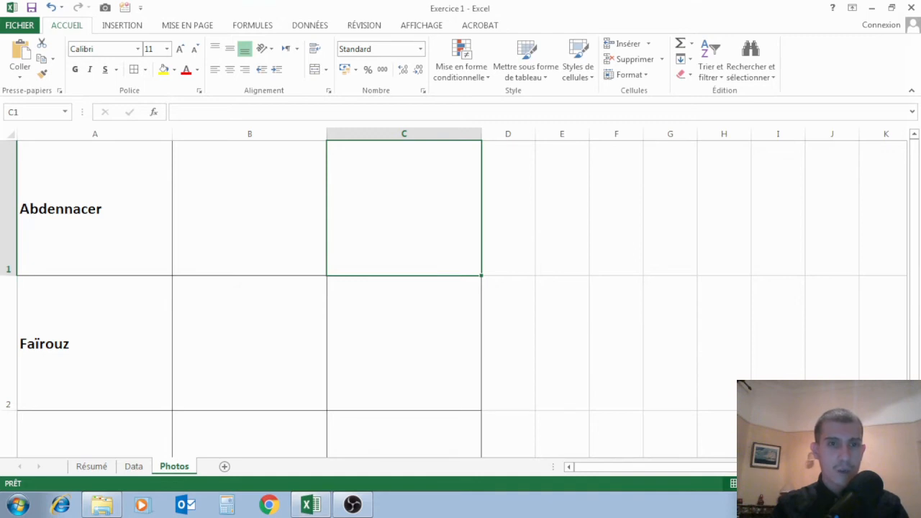
pyautogui.click(916, 505)
pyautogui.doubleClick(542, 201)
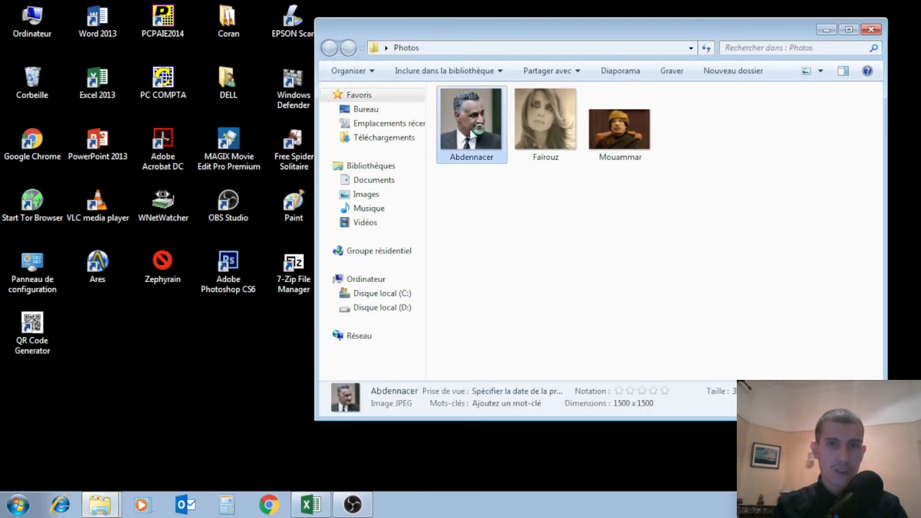
pyautogui.rightClick(469, 105)
pyautogui.moveTo(551, 272)
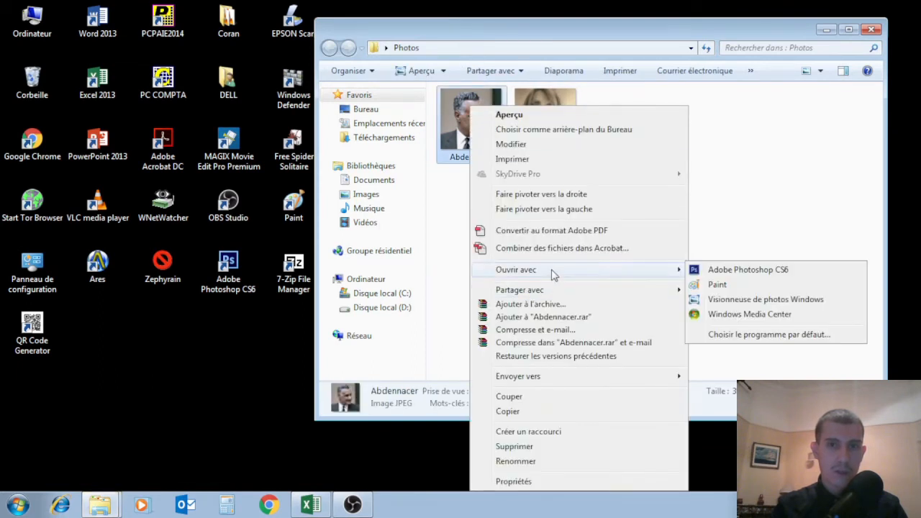
pyautogui.click(719, 287)
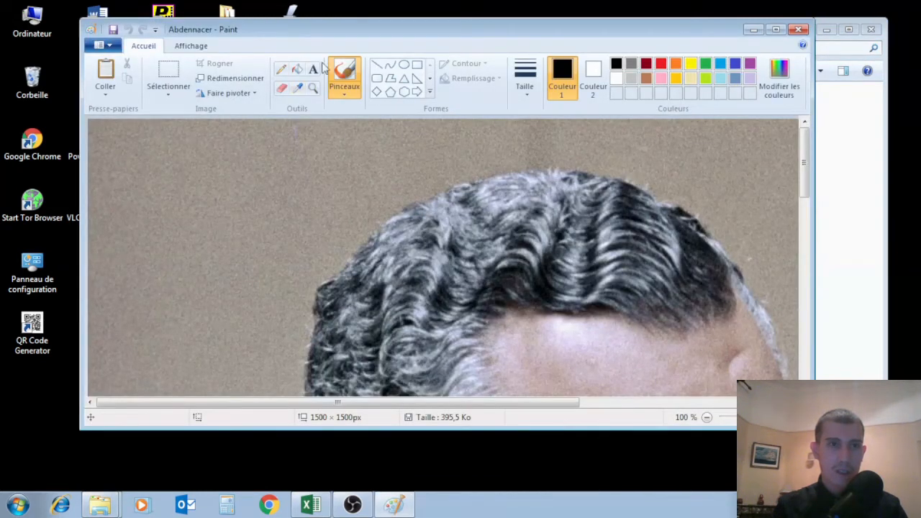
# Copy the whole image from Paint and paste it into the Photos sheet in Excel
pyautogui.click(184, 92)
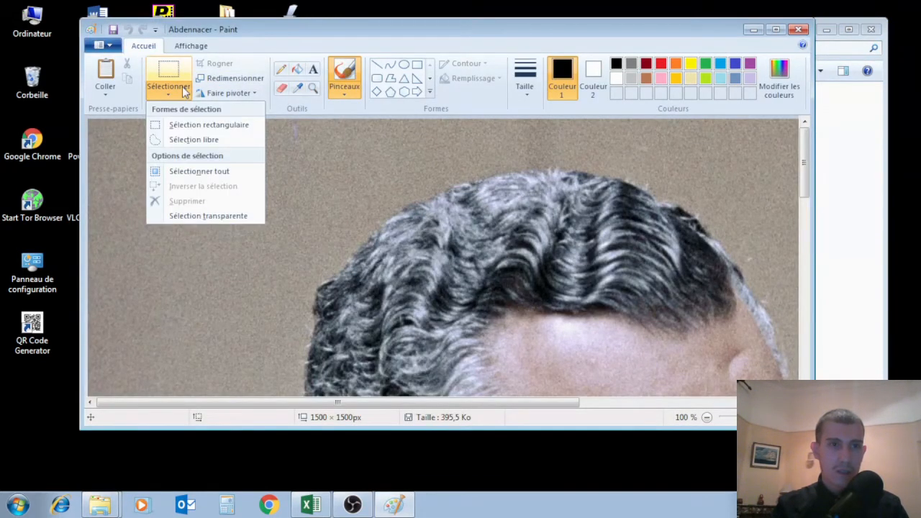
pyautogui.click(199, 172)
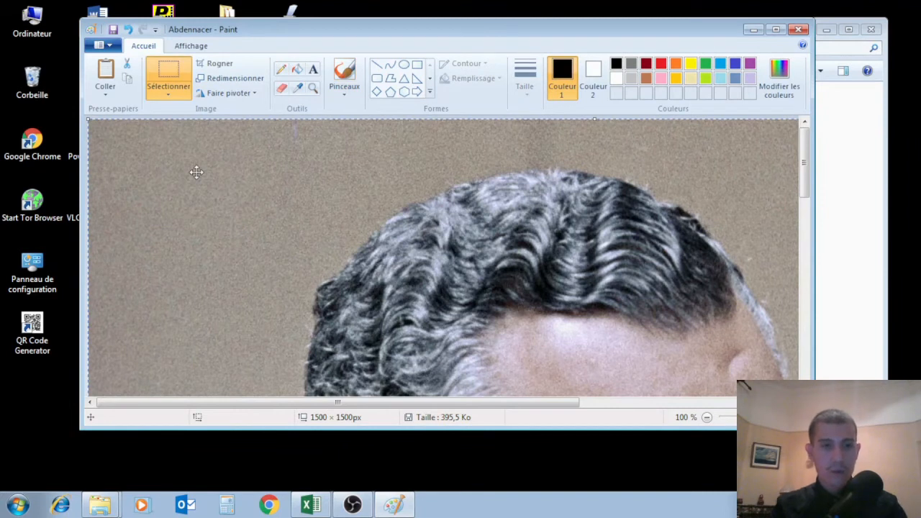
pyautogui.click(311, 504)
pyautogui.click(358, 210)
pyautogui.hotkey('ctrl', 'v')
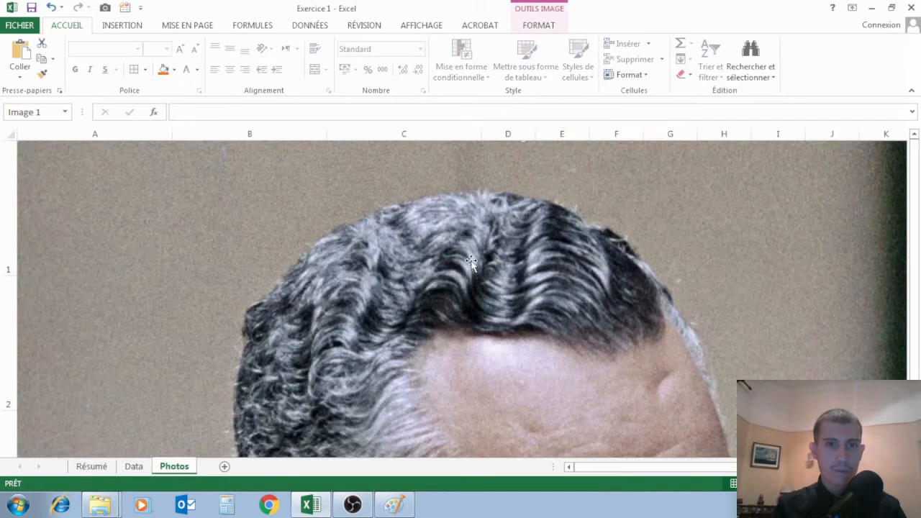
# Shrink the pasted photo proportionally until it is small enough to fit inside one of the enlarged cells
pyautogui.moveTo(602, 469); pyautogui.dragTo(625, 469)
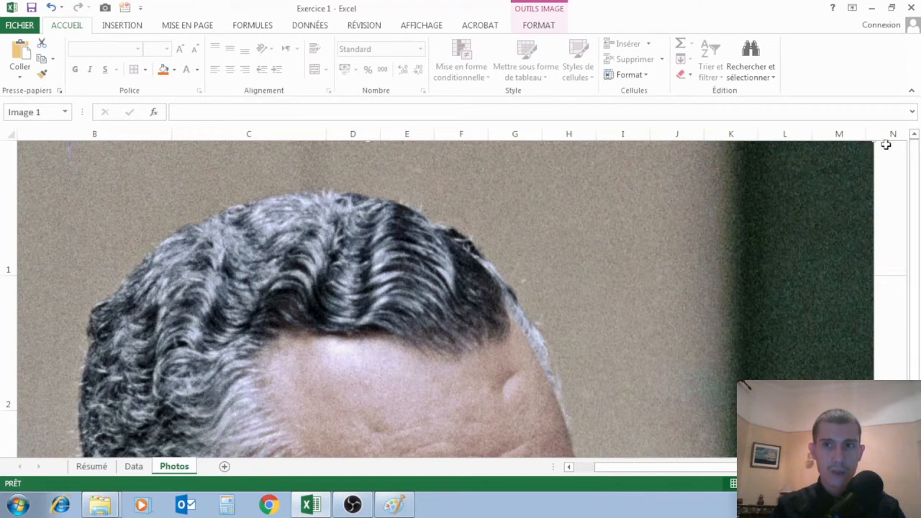
pyautogui.moveTo(866, 150); pyautogui.dragTo(148, 456)
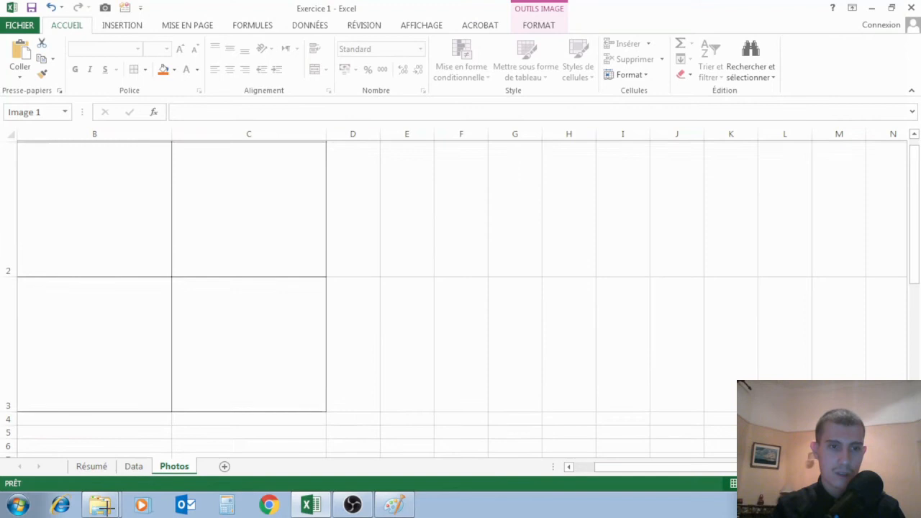
pyautogui.scroll(-2, 148, 457)
pyautogui.moveTo(914, 248); pyautogui.dragTo(916, 266)
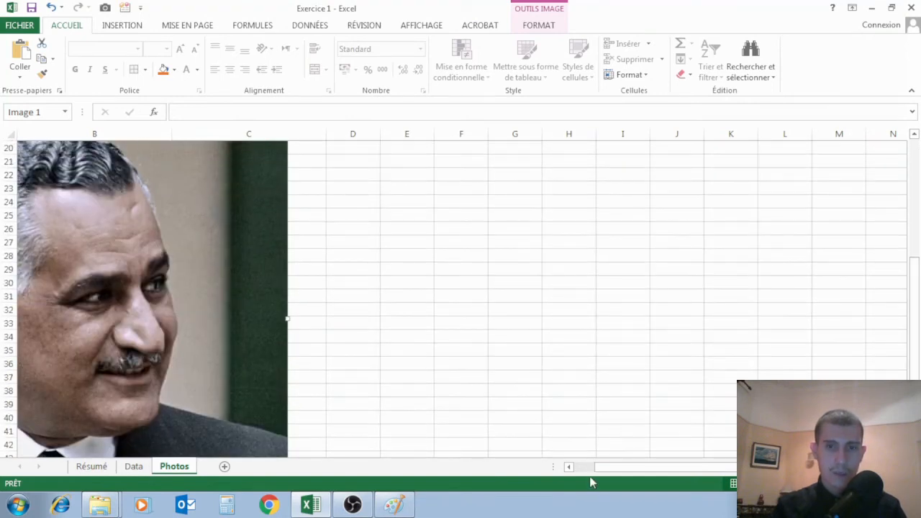
pyautogui.click(585, 471)
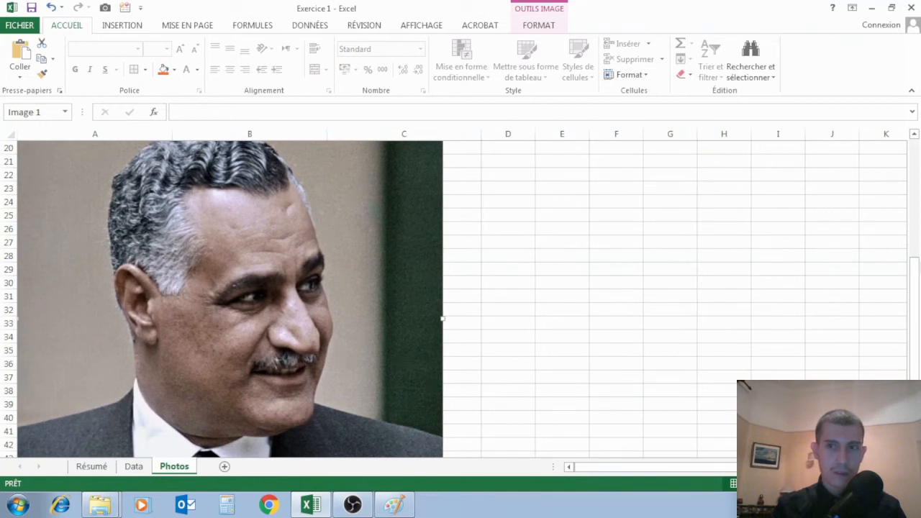
pyautogui.moveTo(915, 288); pyautogui.dragTo(915, 281)
pyautogui.moveTo(918, 166); pyautogui.dragTo(902, 210)
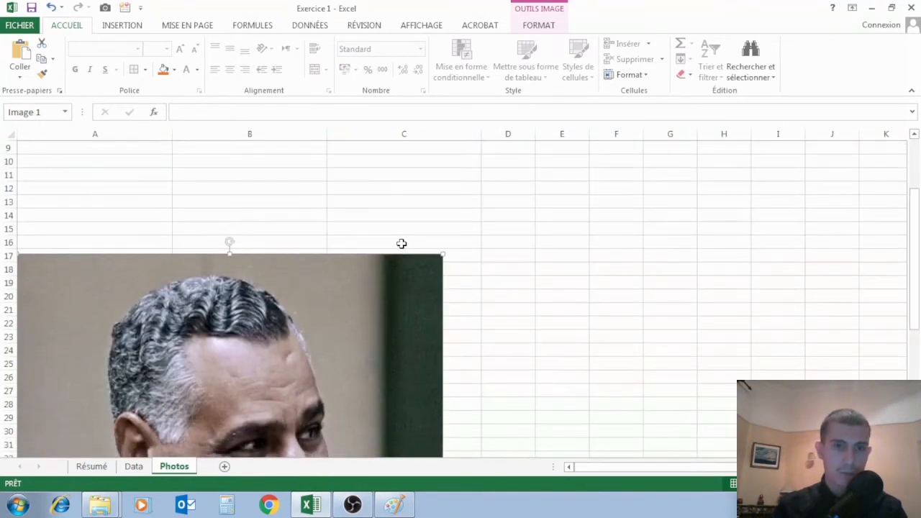
pyautogui.moveTo(441, 251); pyautogui.dragTo(67, 458)
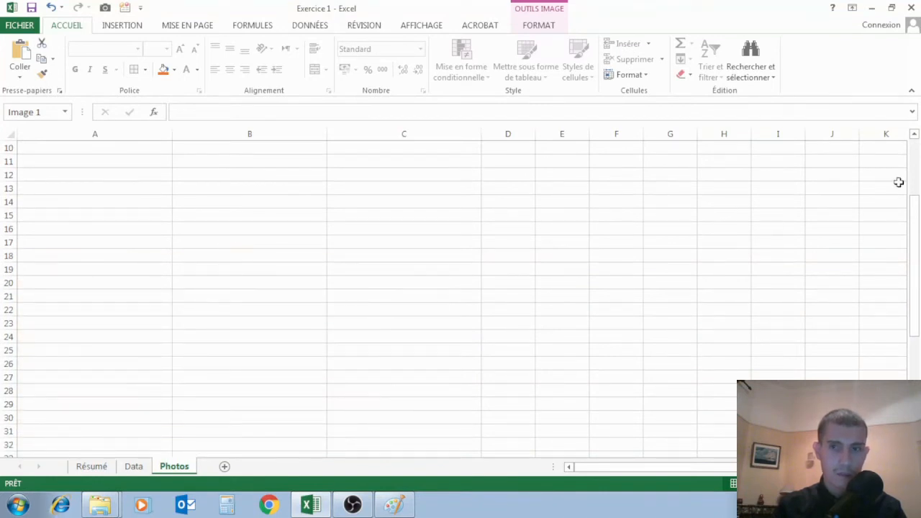
pyautogui.moveTo(912, 203); pyautogui.dragTo(896, 307)
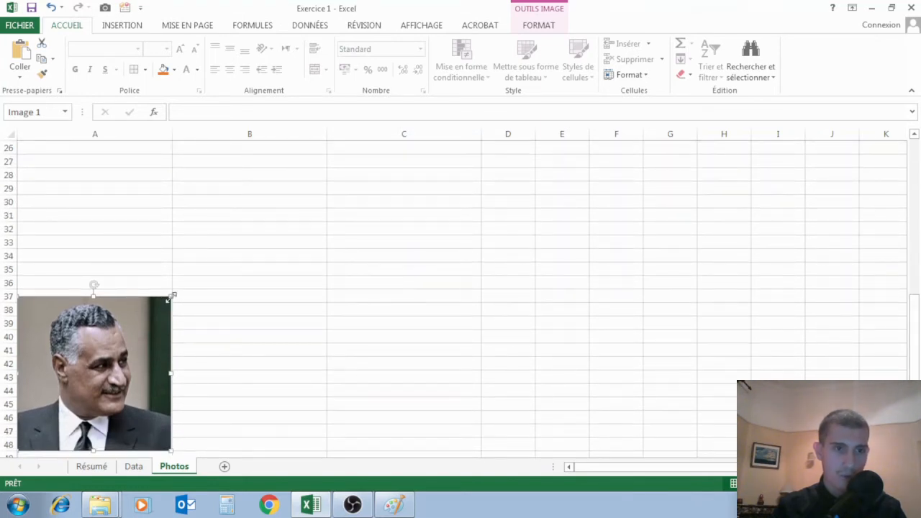
pyautogui.moveTo(172, 295); pyautogui.dragTo(138, 329)
# Move the first employee's photo into cell C1, widen it slightly and centre it within the cell borders
pyautogui.moveTo(99, 383); pyautogui.dragTo(353, 37)
pyautogui.moveTo(355, 26); pyautogui.dragTo(426, 173)
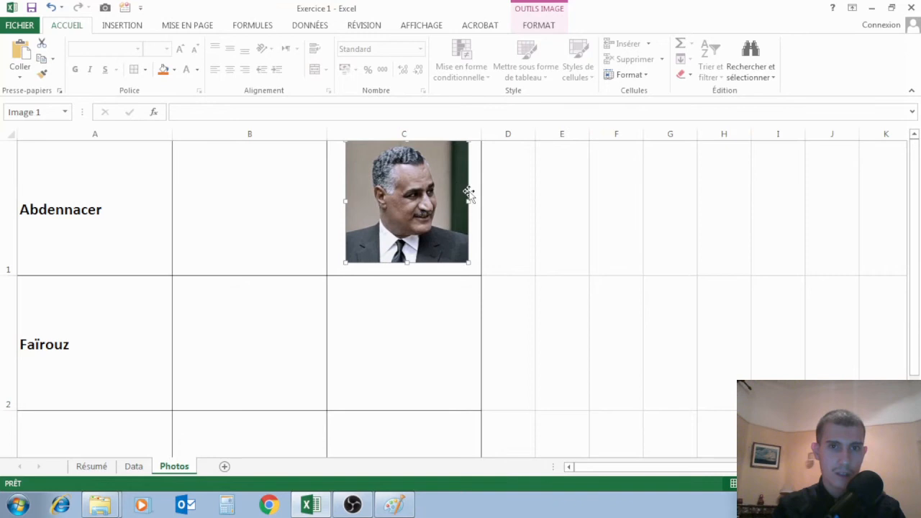
pyautogui.moveTo(467, 199)
pyautogui.mouseDown()
pyautogui.moveTo(452, 204)
pyautogui.moveTo(474, 209)
pyautogui.mouseUp()
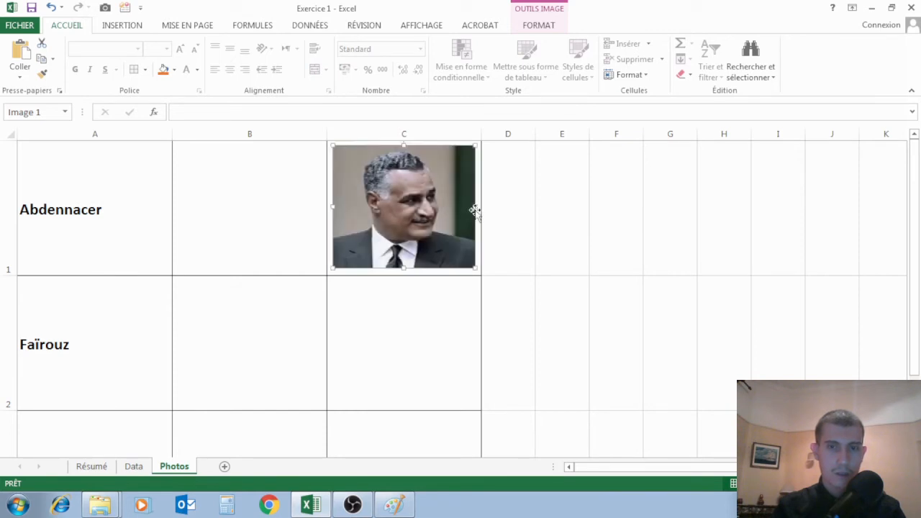
pyautogui.click(546, 230)
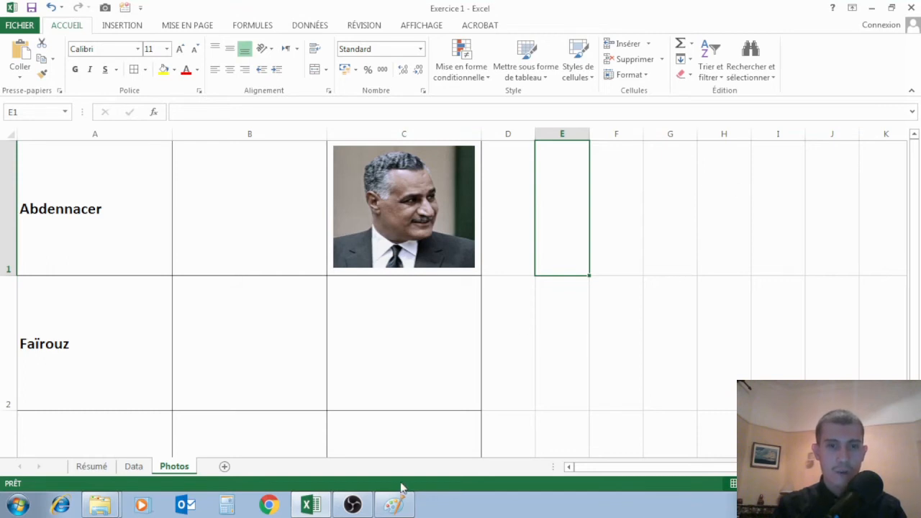
# Close the first picture in Paint and open the second employee's picture from the Photos folder in Paint
pyautogui.click(395, 504)
pyautogui.click(797, 27)
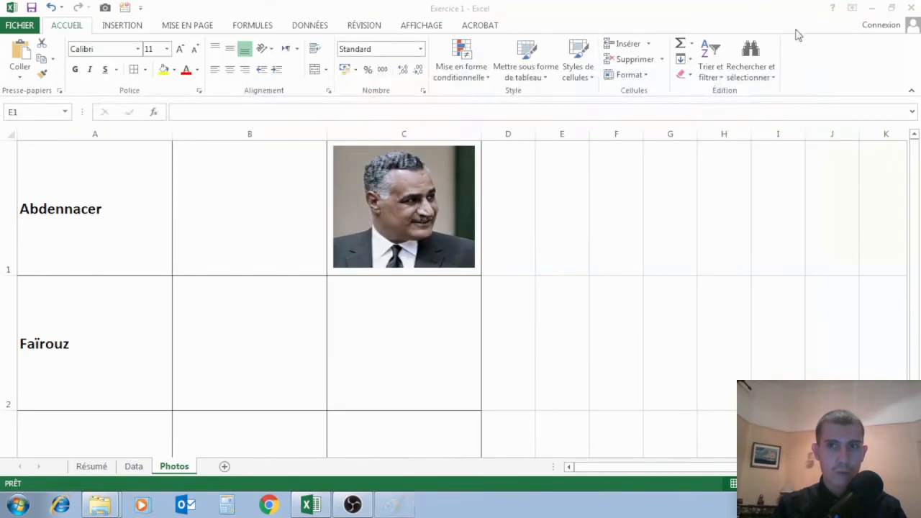
pyautogui.click(99, 503)
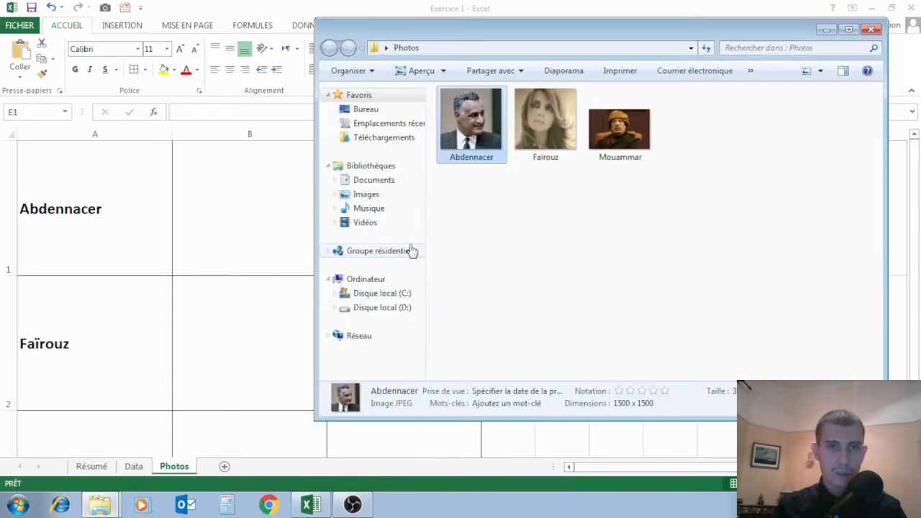
pyautogui.click(547, 115)
pyautogui.rightClick(547, 109)
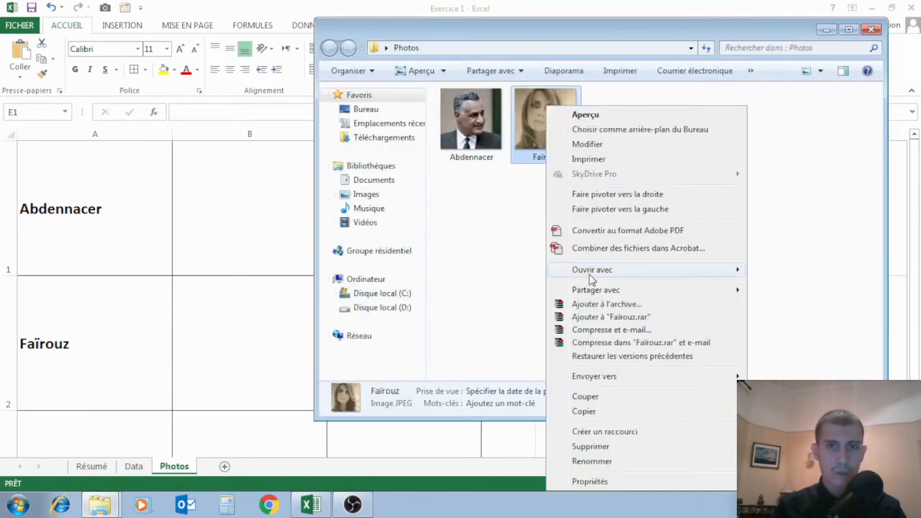
pyautogui.moveTo(590, 272)
pyautogui.click(502, 286)
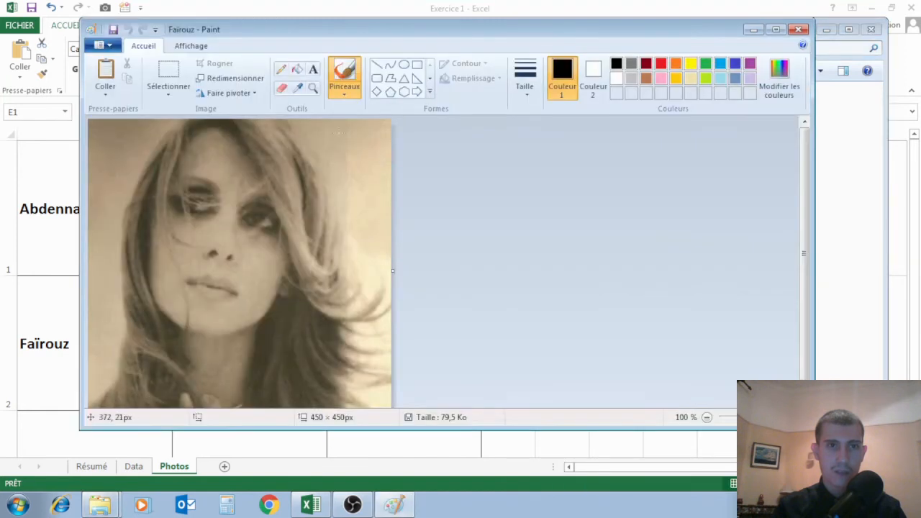
# Copy the whole second image into Excel's Photos sheet and move it below the first photo, over row 2
pyautogui.click(173, 97)
pyautogui.click(192, 170)
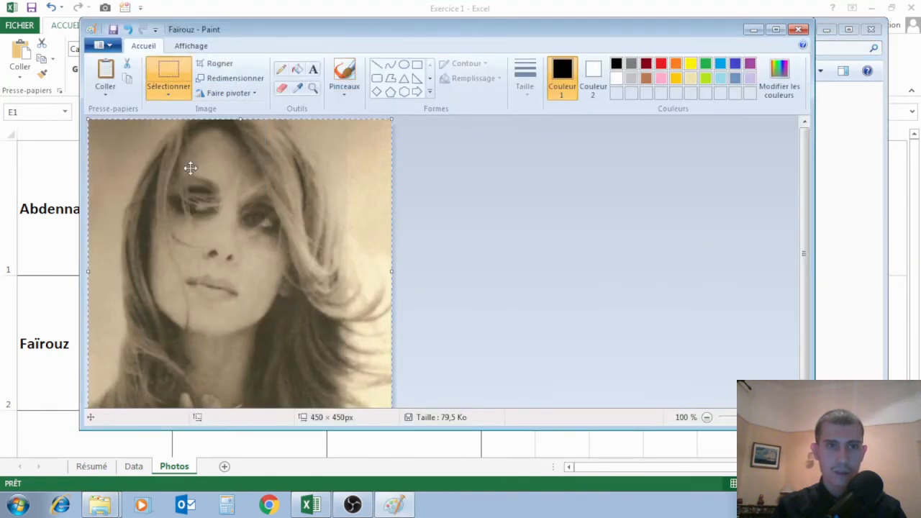
pyautogui.hotkey('ctrl', 'c')
pyautogui.click(403, 5)
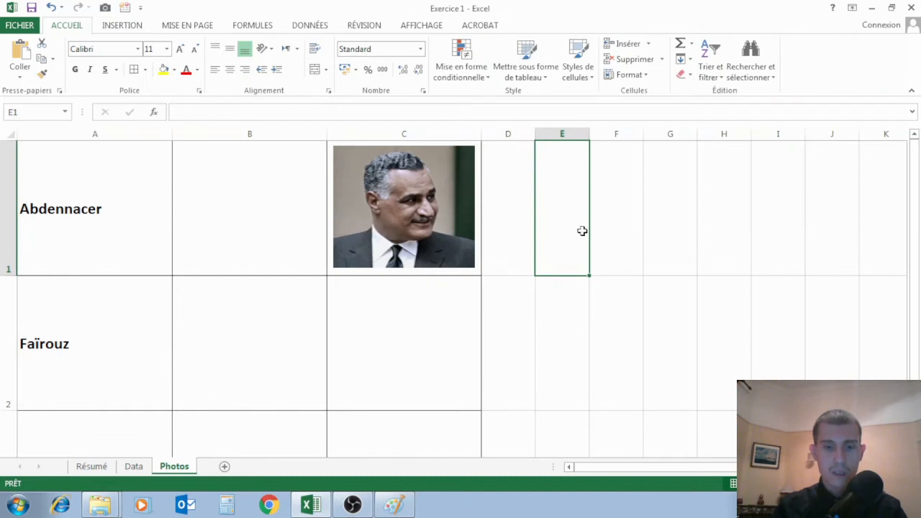
pyautogui.hotkey('ctrl', 'v')
pyautogui.moveTo(206, 269); pyautogui.dragTo(472, 400)
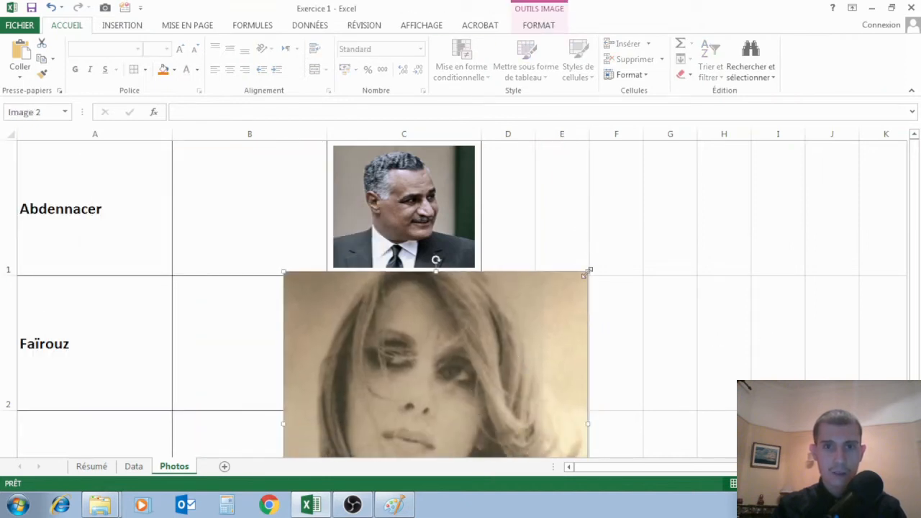
# Shrink the second employee's photo, move it into cell C2 and widen it slightly to fit within the cell borders
pyautogui.moveTo(587, 270); pyautogui.dragTo(437, 301)
pyautogui.moveTo(523, 272); pyautogui.dragTo(429, 332)
pyautogui.moveTo(396, 387); pyautogui.dragTo(401, 330)
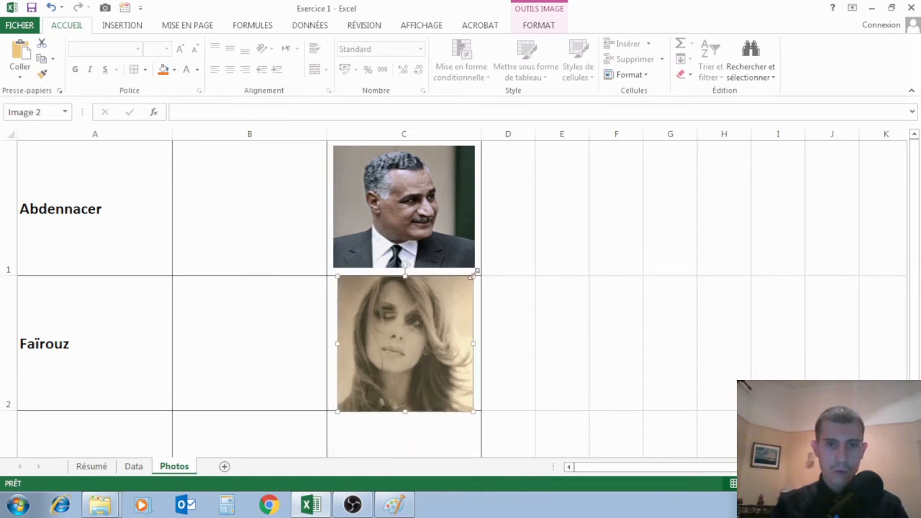
pyautogui.moveTo(473, 273); pyautogui.dragTo(428, 306)
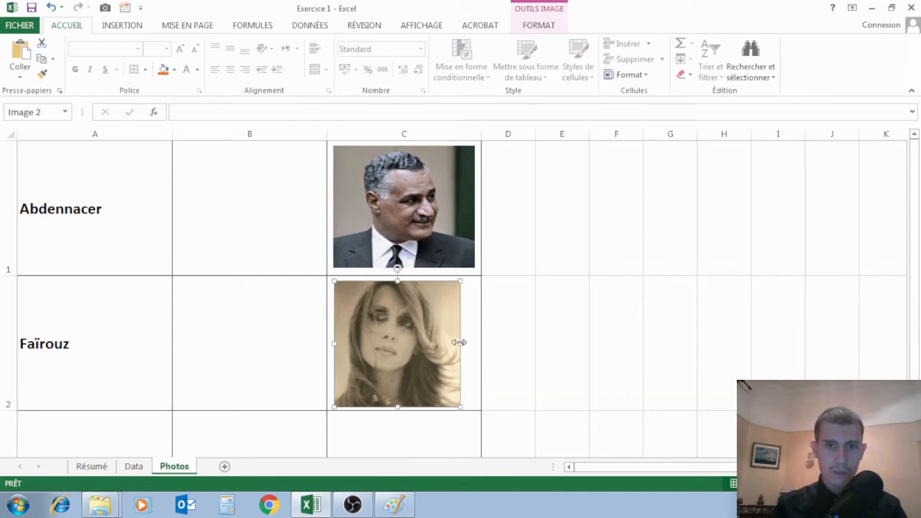
pyautogui.moveTo(458, 341); pyautogui.dragTo(475, 341)
pyautogui.click(551, 341)
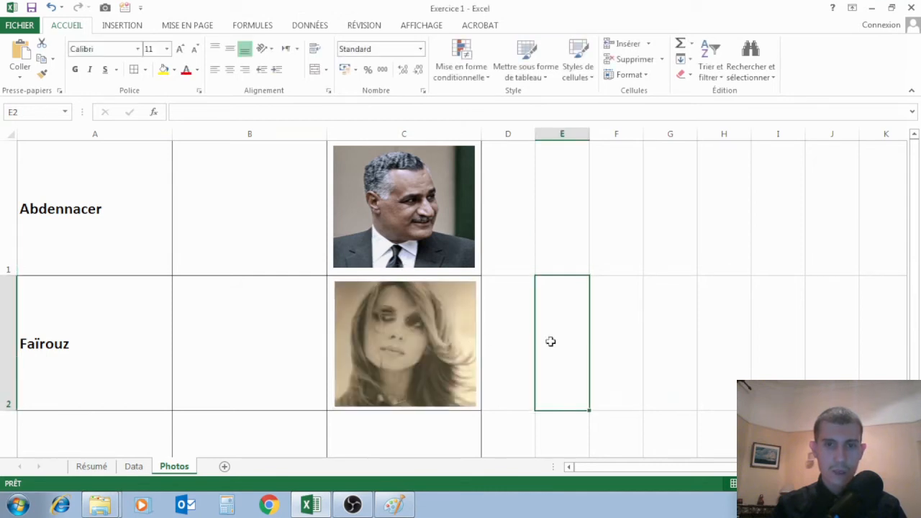
# Close the second picture in Paint and open the third employee's picture from the Photos folder in Paint
pyautogui.moveTo(918, 172); pyautogui.dragTo(917, 205)
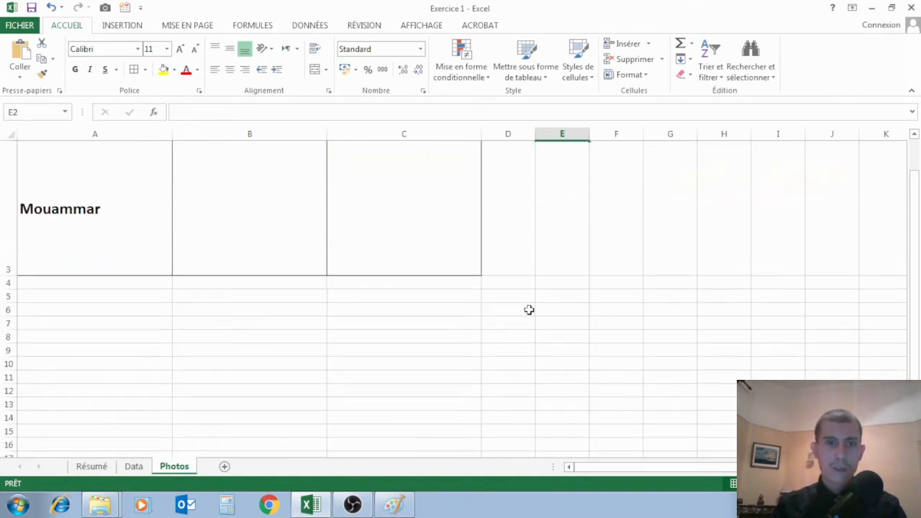
pyautogui.click(392, 504)
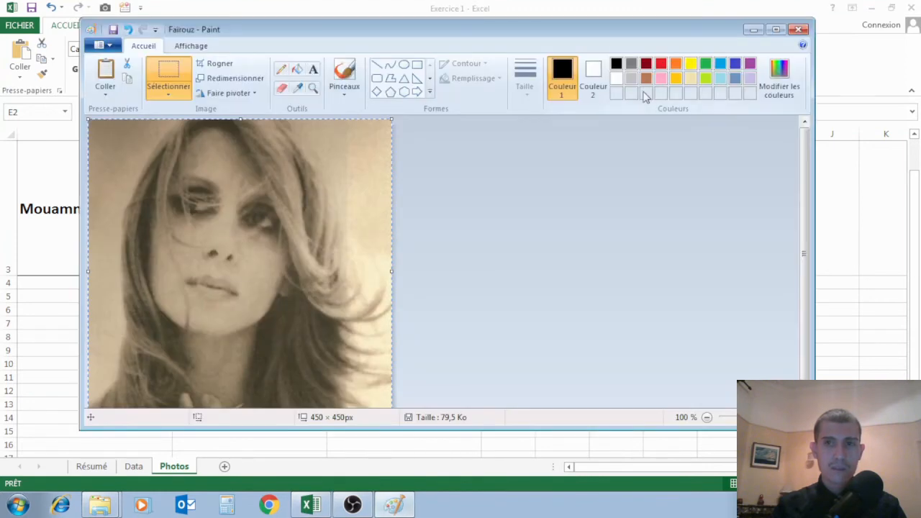
pyautogui.click(796, 31)
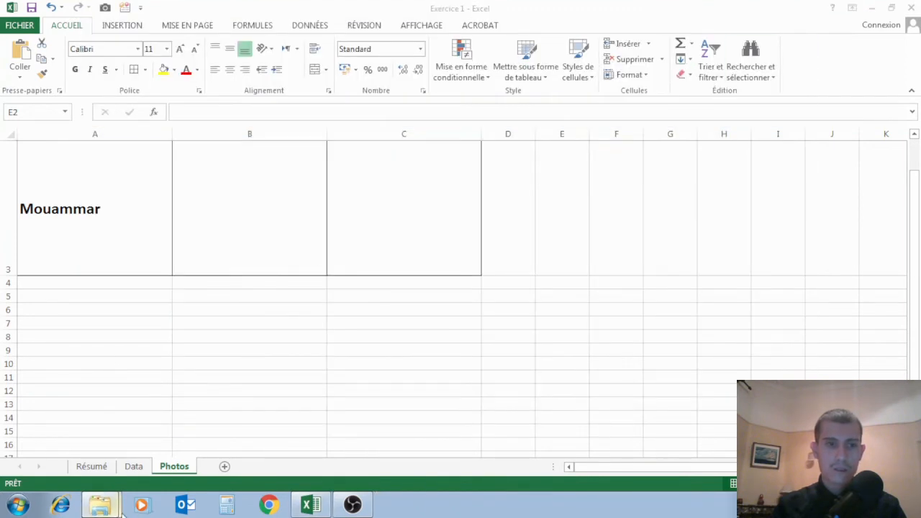
pyautogui.click(103, 495)
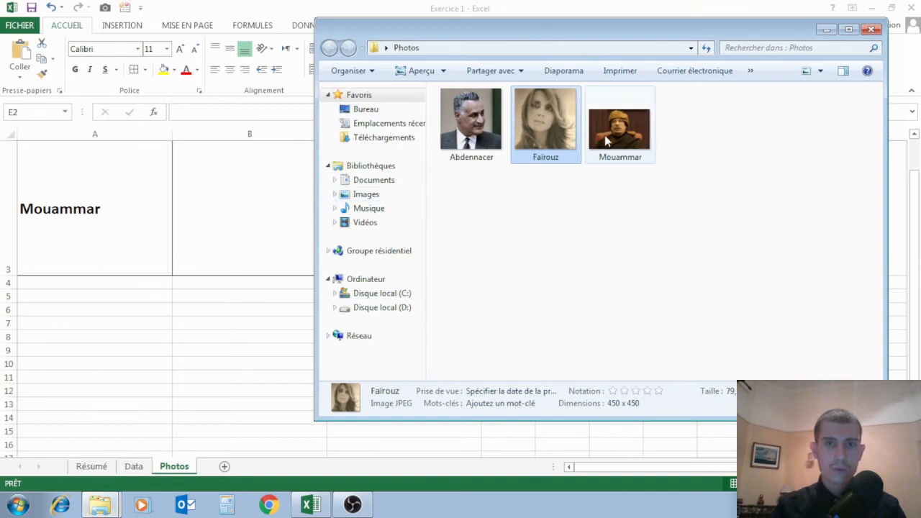
pyautogui.click(612, 140)
pyautogui.rightClick(612, 140)
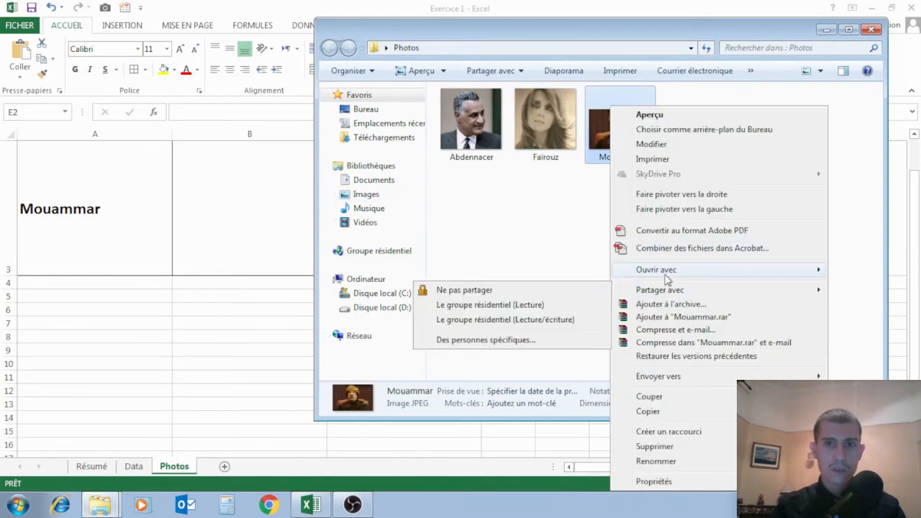
pyautogui.moveTo(662, 275)
pyautogui.click(545, 284)
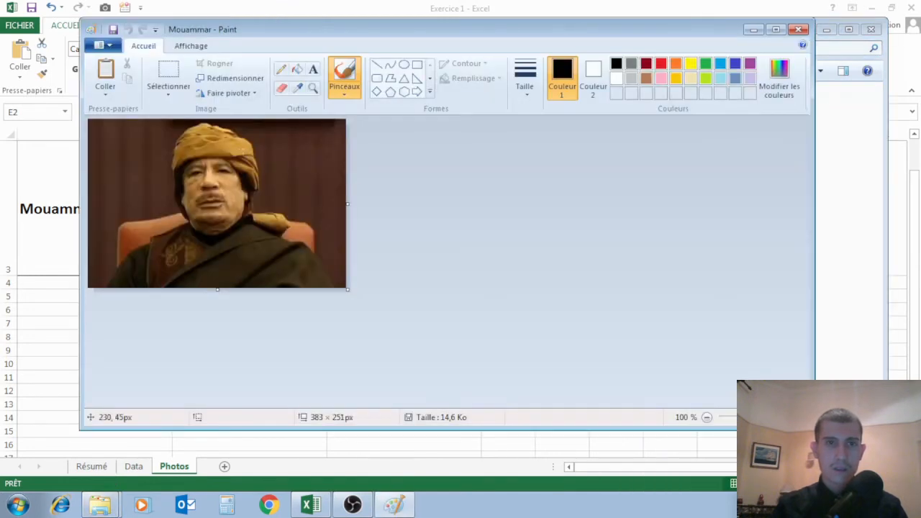
# Copy the whole third image from Paint and paste it into Excel's Photos sheet, undoing a misplaced move
pyautogui.click(168, 94)
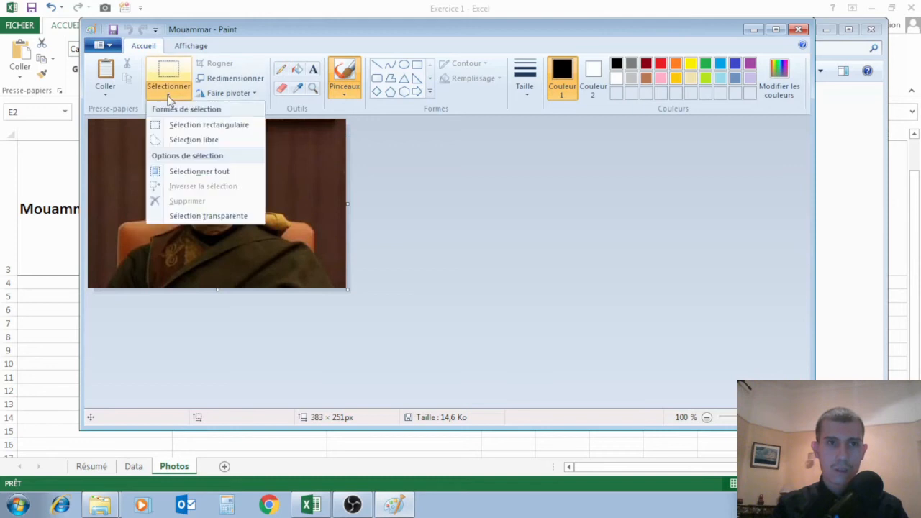
pyautogui.click(187, 170)
pyautogui.hotkey('ctrl', 'c')
pyautogui.hotkey('alt', 'Tab')
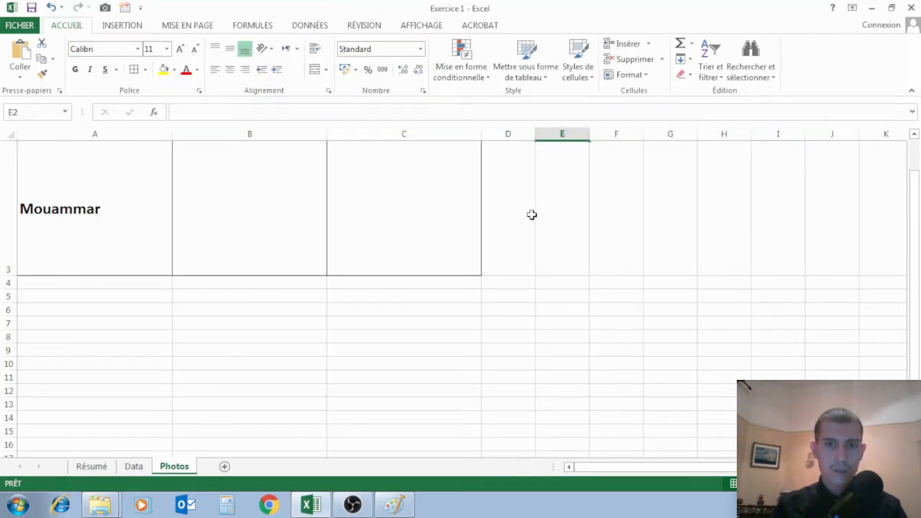
pyautogui.hotkey('ctrl', 'v')
pyautogui.moveTo(189, 252); pyautogui.dragTo(417, 489)
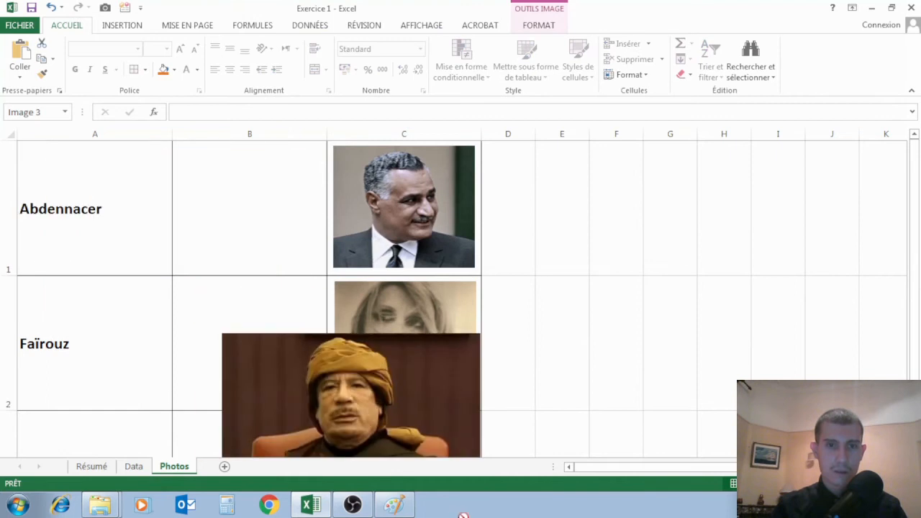
pyautogui.hotkey('ctrl', 'z')
# Shrink the third employee's photo proportionally and move it into cell C3 beside their name
pyautogui.moveTo(190, 259); pyautogui.dragTo(640, 500)
pyautogui.moveTo(243, 214); pyautogui.dragTo(283, 299)
pyautogui.moveTo(321, 219); pyautogui.dragTo(222, 281)
pyautogui.moveTo(173, 321); pyautogui.dragTo(430, 442)
pyautogui.moveTo(914, 304)
pyautogui.mouseDown()
pyautogui.moveTo(913, 359)
pyautogui.moveTo(913, 306)
pyautogui.mouseUp()
pyautogui.moveTo(396, 335); pyautogui.dragTo(403, 353)
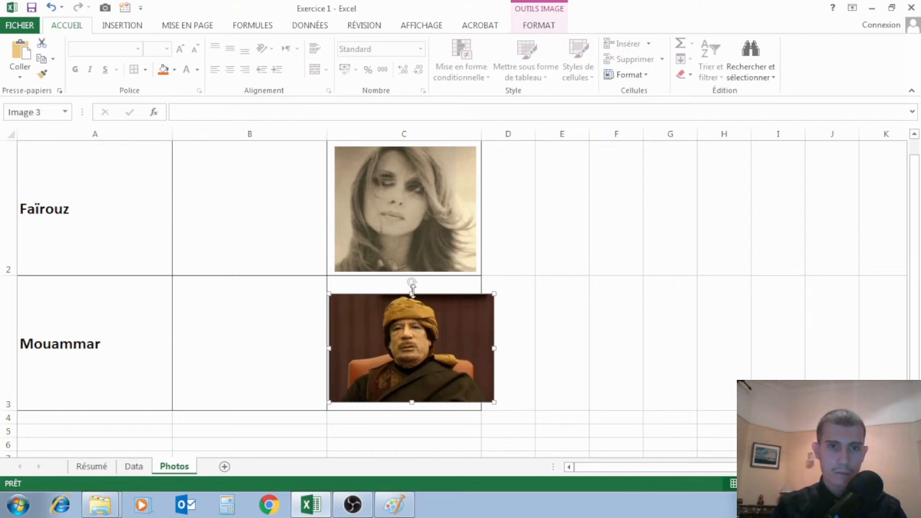
# Stretch the third photo's height and narrow its width so it sits just inside the borders of cell C3
pyautogui.moveTo(412, 288)
pyautogui.mouseDown()
pyautogui.moveTo(411, 219)
pyautogui.moveTo(411, 280)
pyautogui.mouseUp()
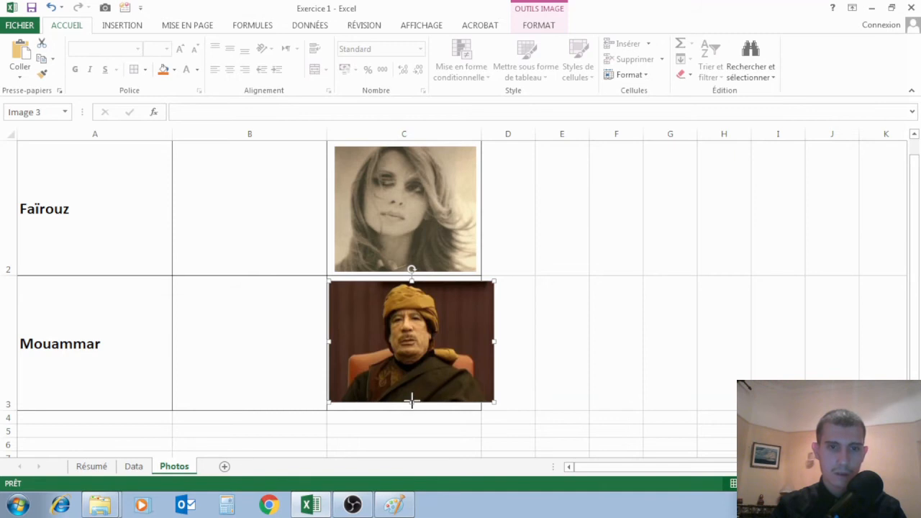
pyautogui.moveTo(412, 401); pyautogui.dragTo(411, 405)
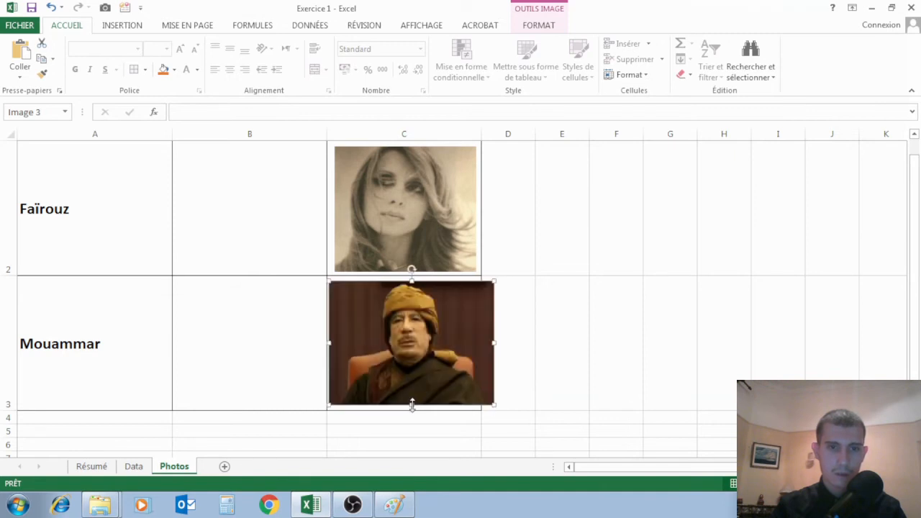
pyautogui.moveTo(493, 343); pyautogui.dragTo(477, 344)
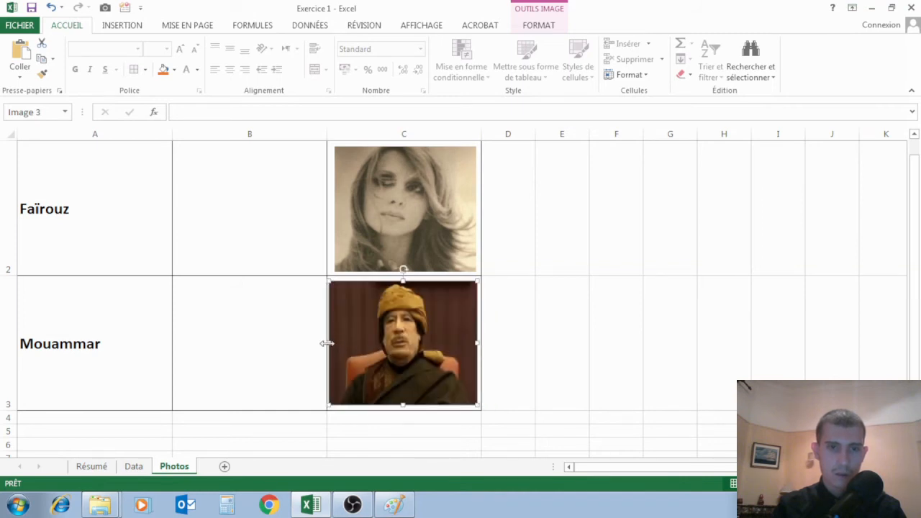
pyautogui.moveTo(325, 344); pyautogui.dragTo(334, 343)
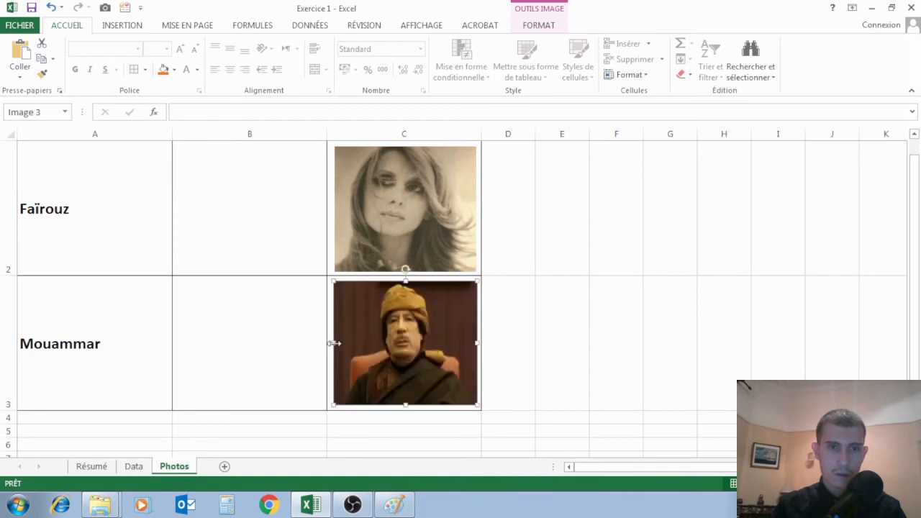
pyautogui.click(600, 353)
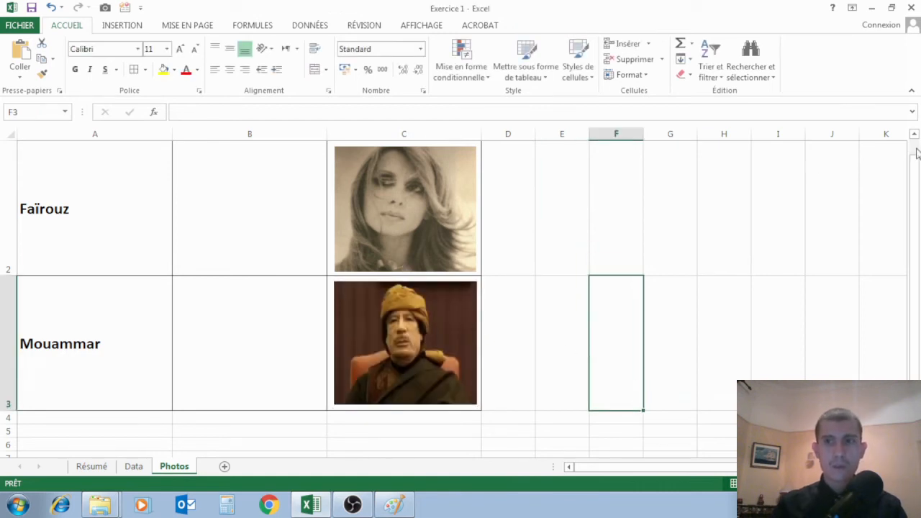
pyautogui.scroll(1, 918, 151)
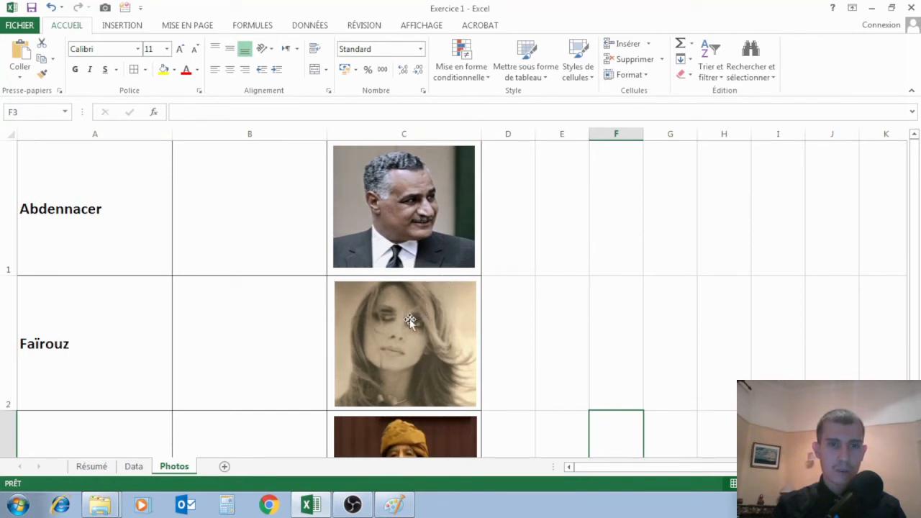
# Enter the text reference Photos!c1 in cell B1, beside the first employee's photo
pyautogui.click(216, 199)
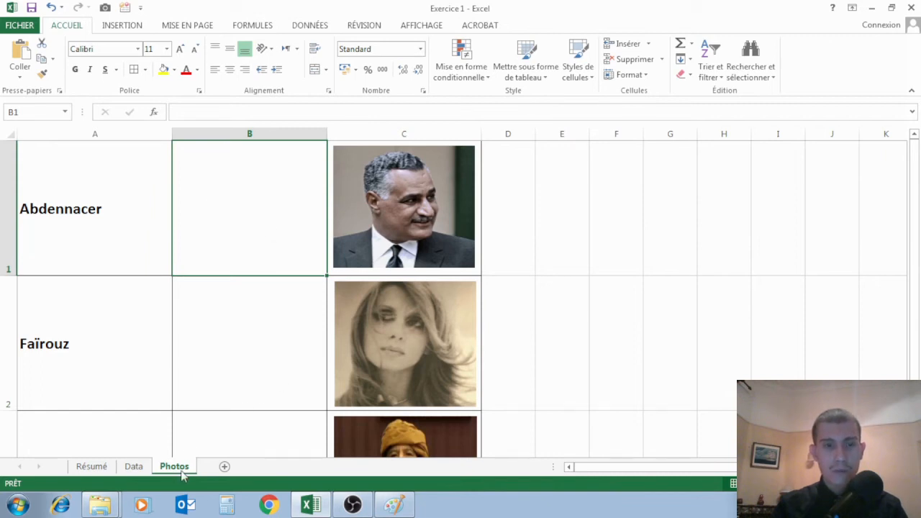
pyautogui.write('Photos!c1')
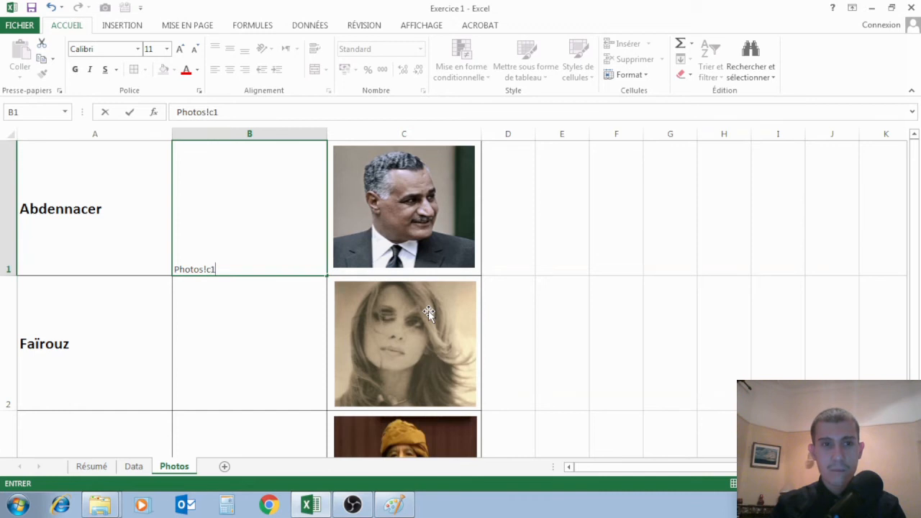
pyautogui.press('Return')
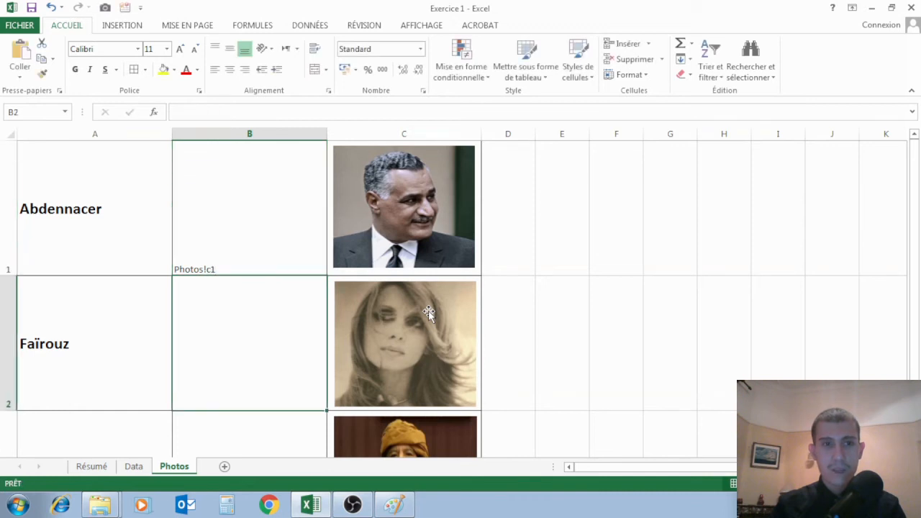
# Centre the reference in B1 horizontally and vertically, and format it in bold at font size 22
pyautogui.click(300, 172)
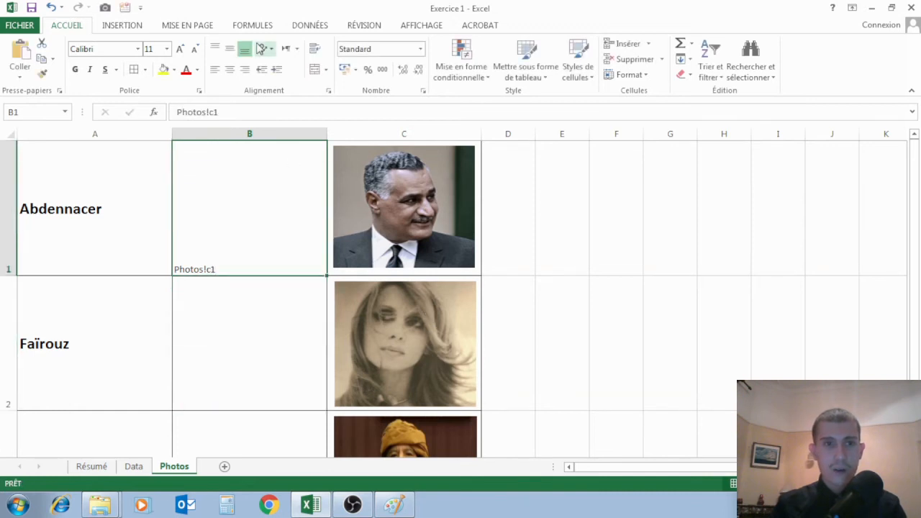
pyautogui.click(230, 69)
pyautogui.click(229, 49)
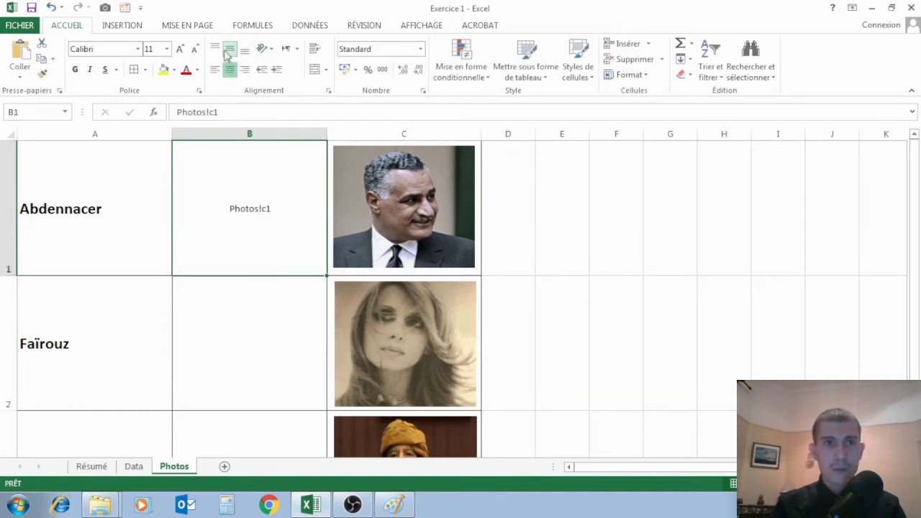
pyautogui.click(180, 51)
pyautogui.click(181, 50)
pyautogui.click(180, 51)
pyautogui.click(181, 50)
pyautogui.click(181, 50)
pyautogui.click(181, 50)
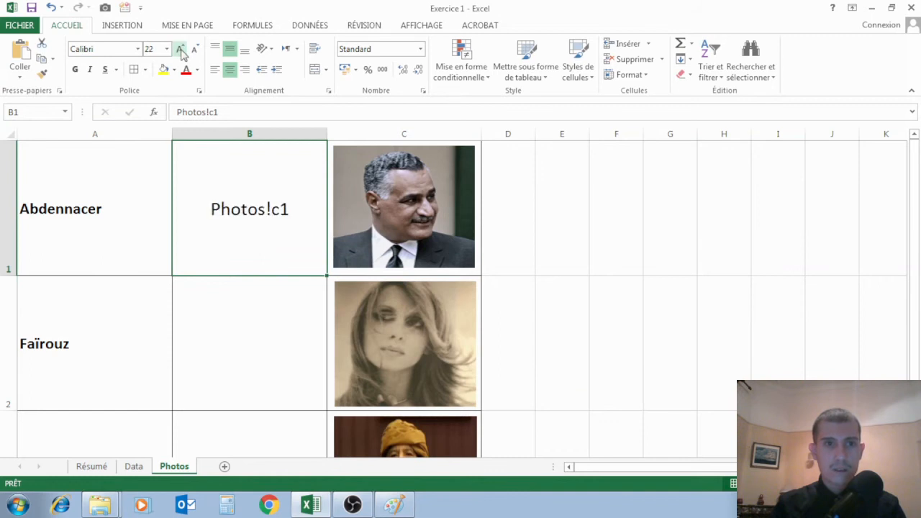
pyautogui.click(75, 69)
pyautogui.click(612, 292)
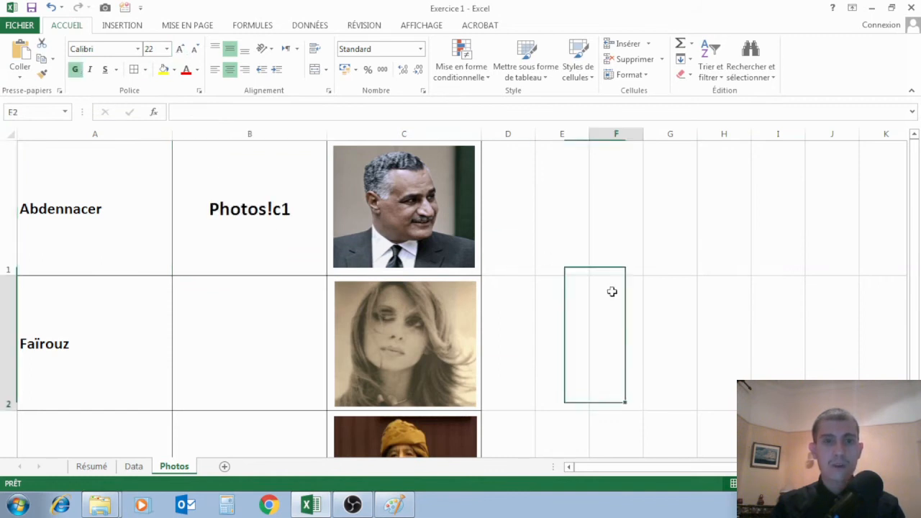
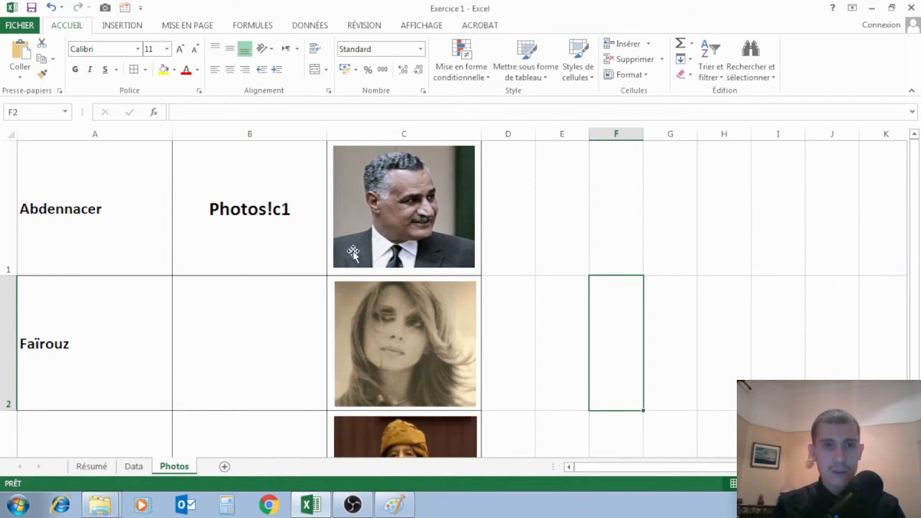
# Fill the photo reference from B1 down to B3 and check the series beside each photo
pyautogui.click(300, 249)
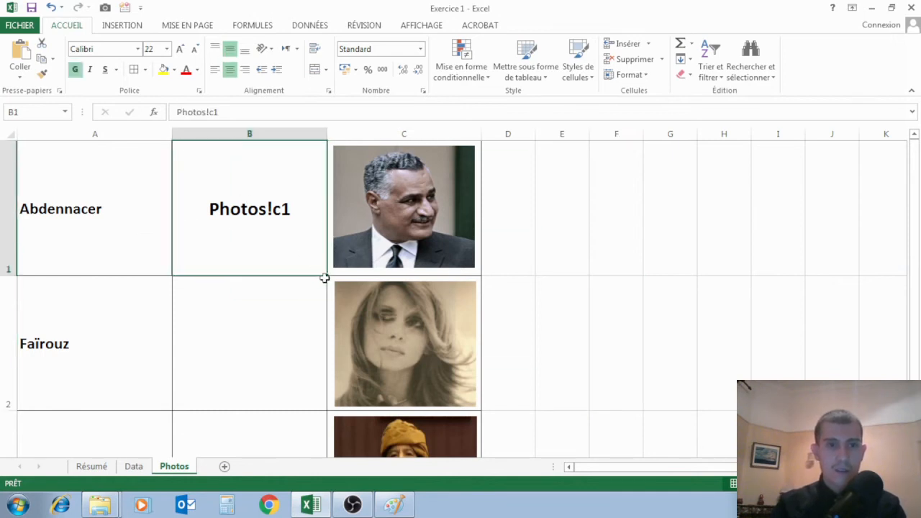
pyautogui.moveTo(326, 277); pyautogui.dragTo(283, 399)
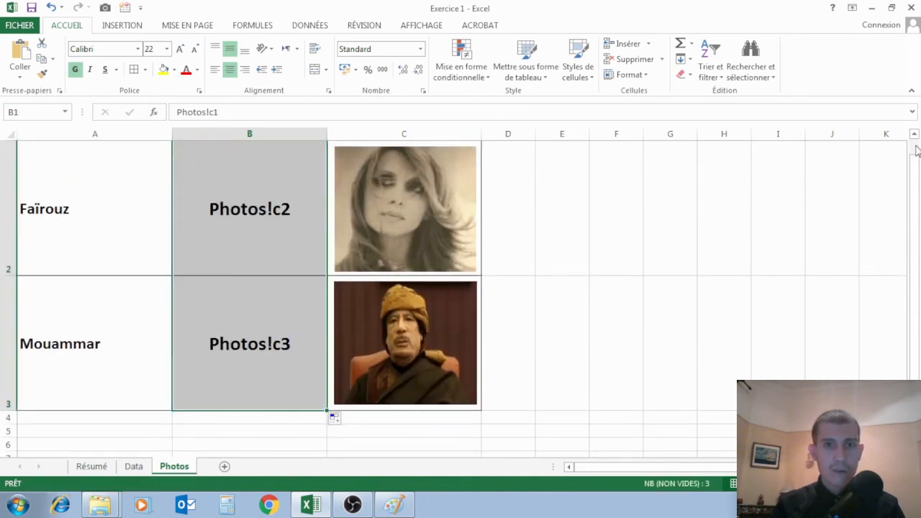
pyautogui.scroll(1, 912, 150)
pyautogui.click(630, 315)
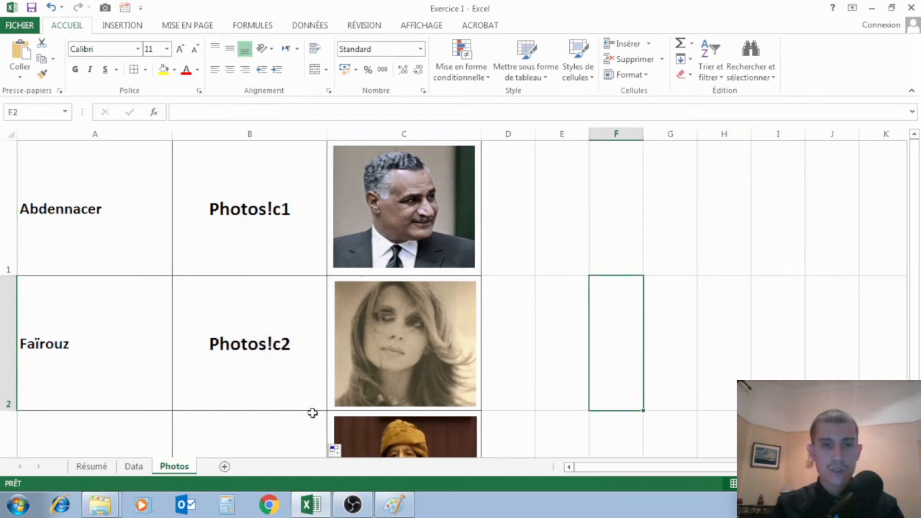
pyautogui.click(278, 432)
pyautogui.moveTo(916, 265); pyautogui.dragTo(914, 261)
pyautogui.click(568, 250)
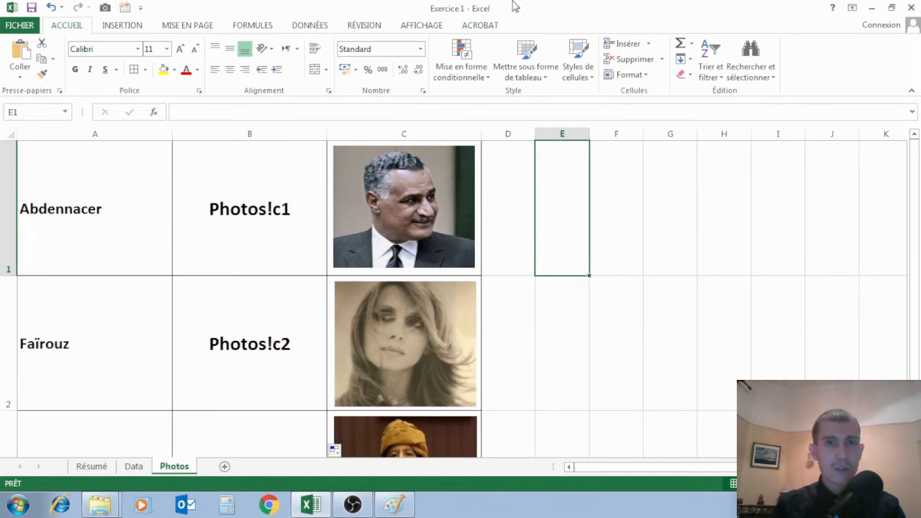
pyautogui.click(314, 29)
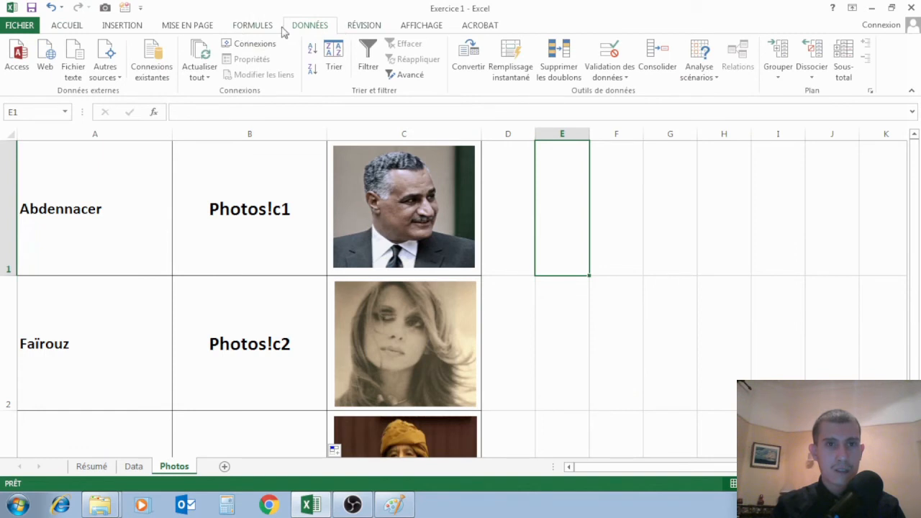
pyautogui.click(256, 29)
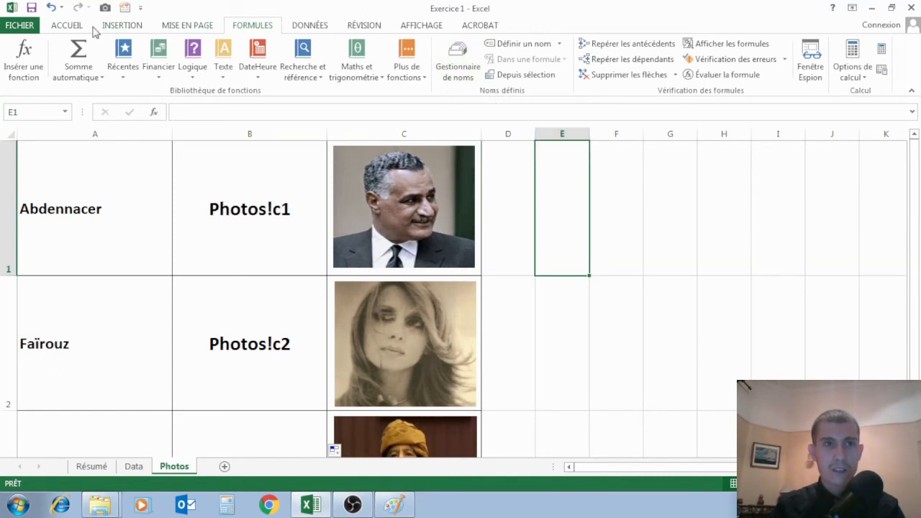
pyautogui.click(69, 29)
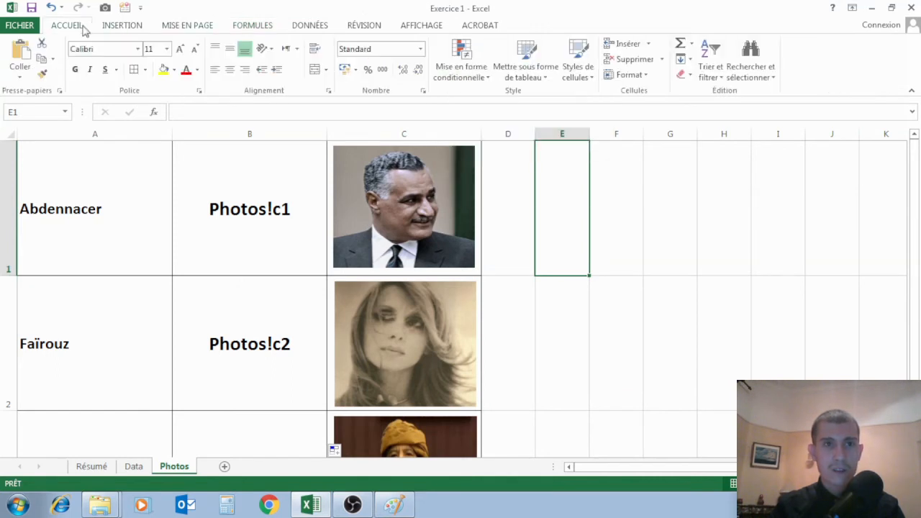
pyautogui.click(263, 29)
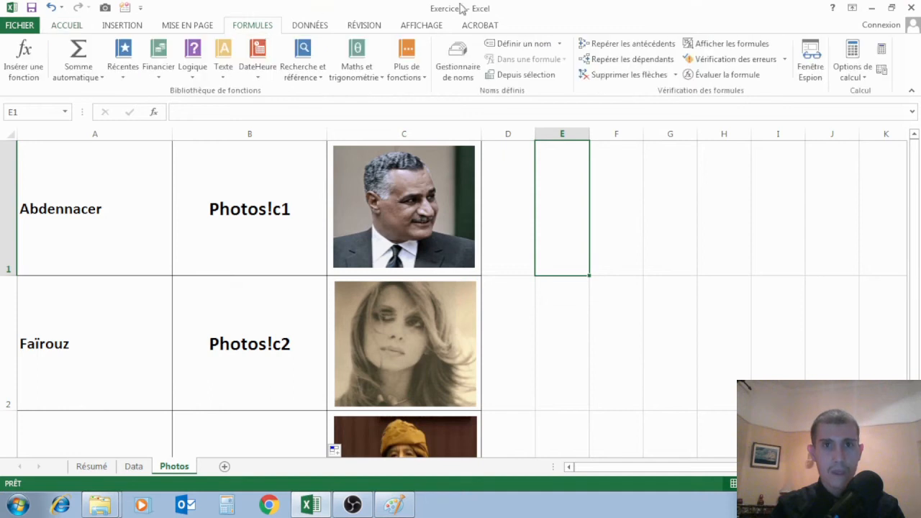
# Start a new workbook-scoped defined name called Photos in the name manager
pyautogui.click(461, 69)
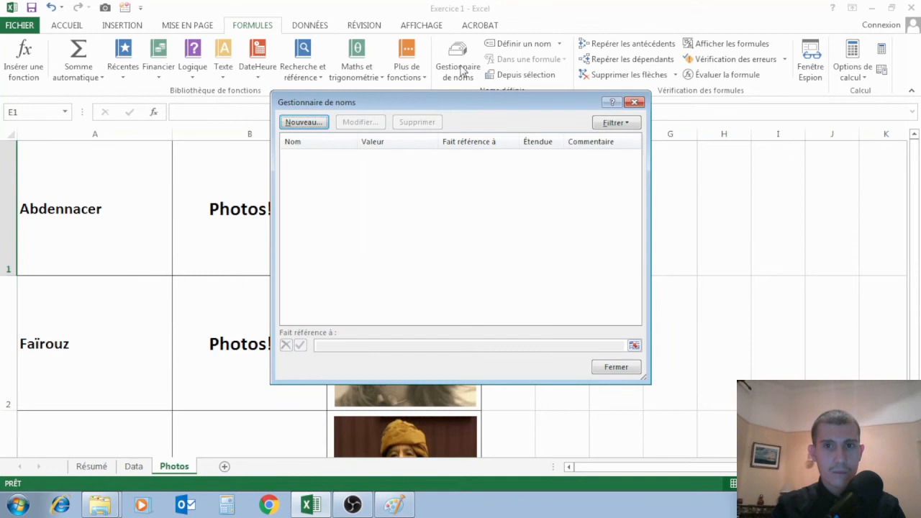
pyautogui.click(315, 126)
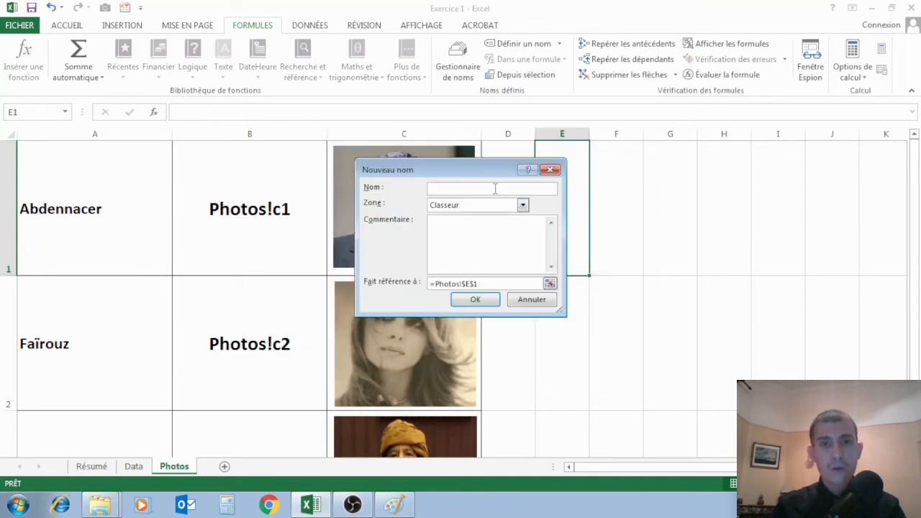
pyautogui.moveTo(488, 178); pyautogui.dragTo(621, 204)
pyautogui.write('P')
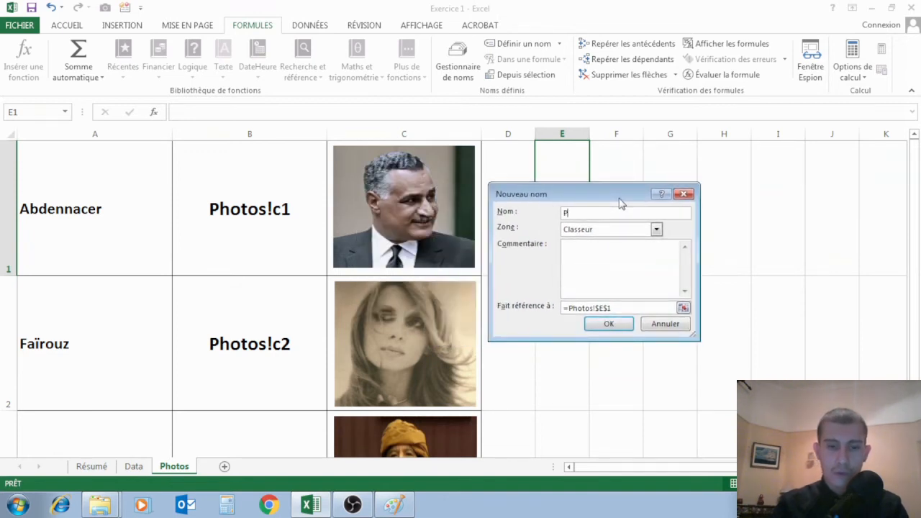
pyautogui.write('hotos')
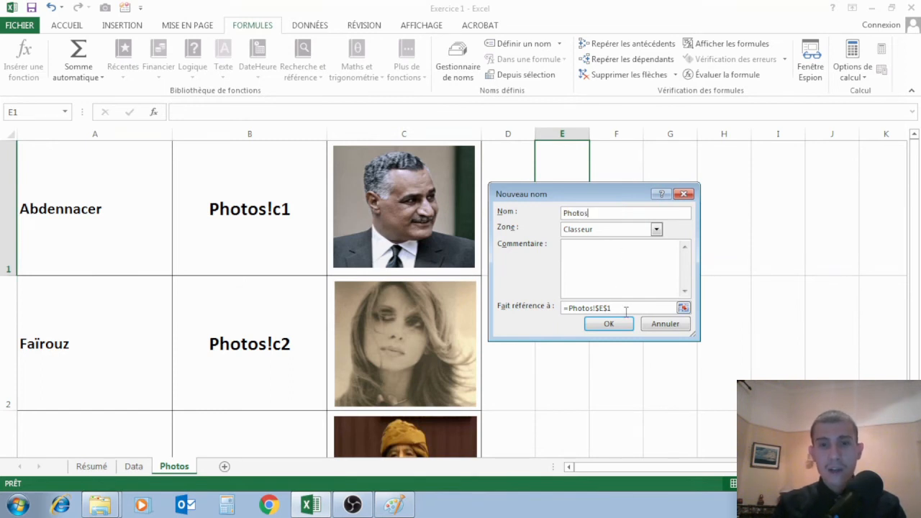
# Replace the new name's reference with the opening of a nested formula, =indirect(recherchev(
pyautogui.moveTo(619, 311); pyautogui.dragTo(558, 313)
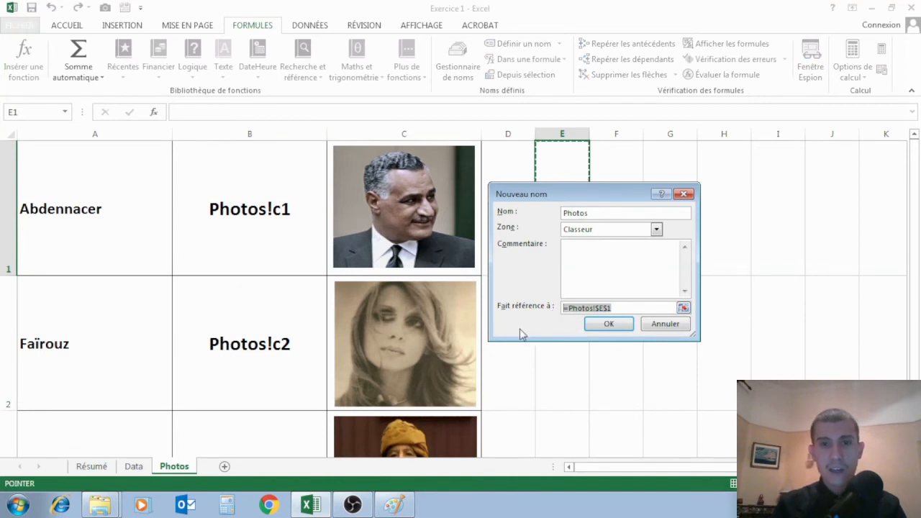
pyautogui.press('BackSpace')
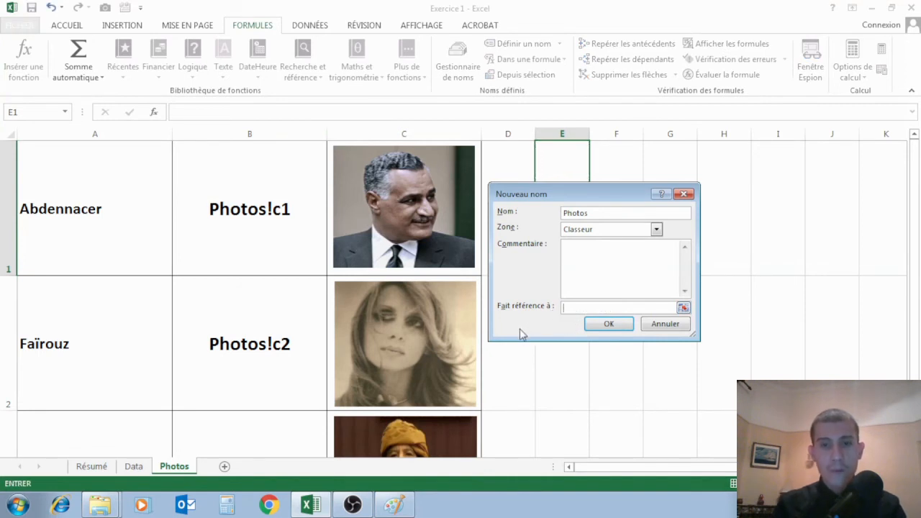
pyautogui.write('=')
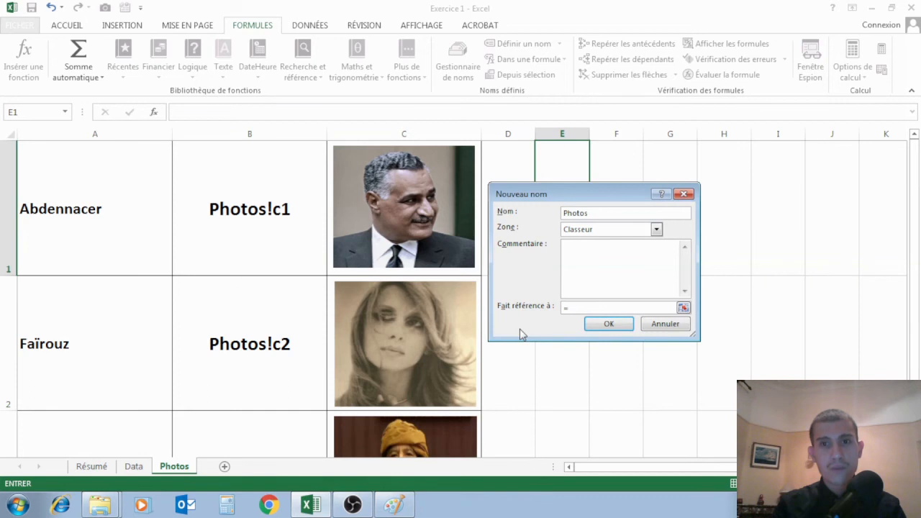
pyautogui.write('indirect')
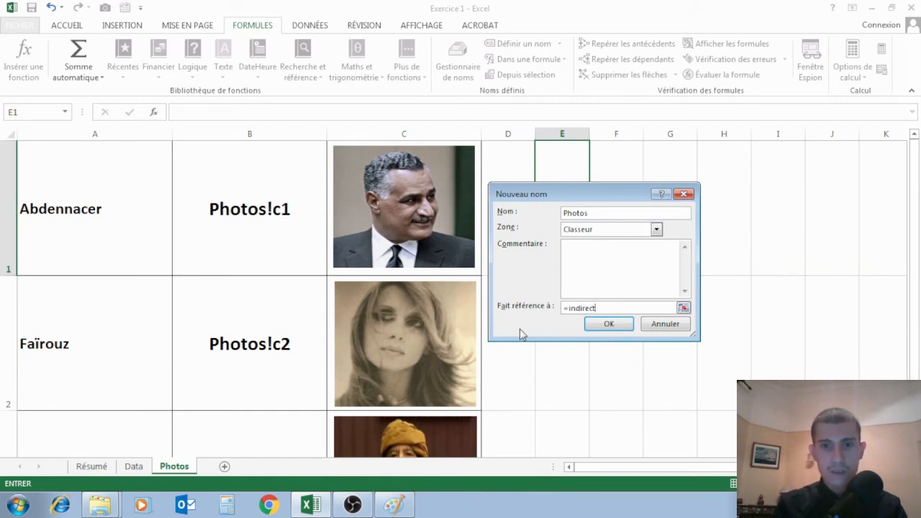
pyautogui.write('(')
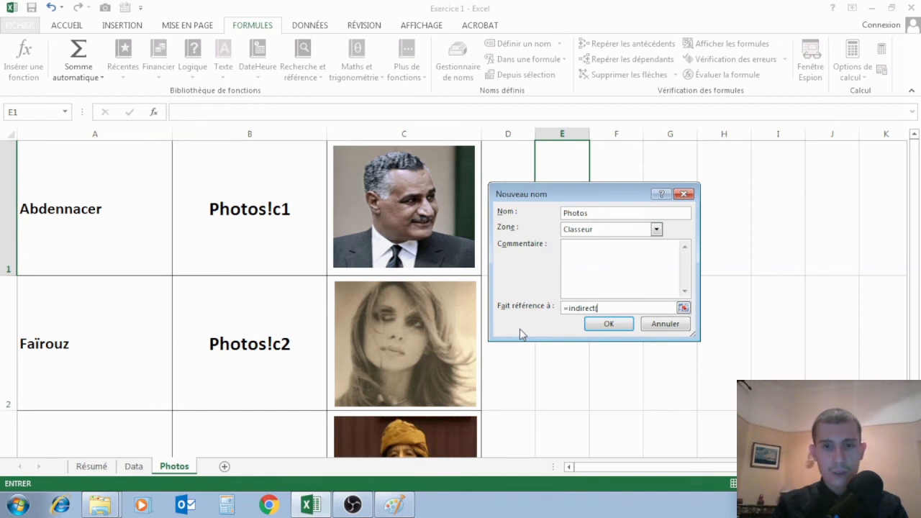
pyautogui.write('recherchev(')
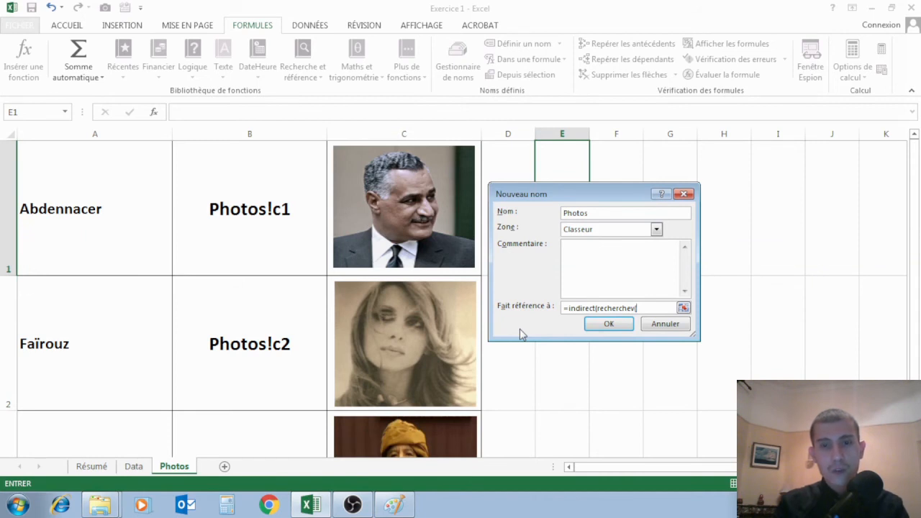
pyautogui.press('BackSpace')
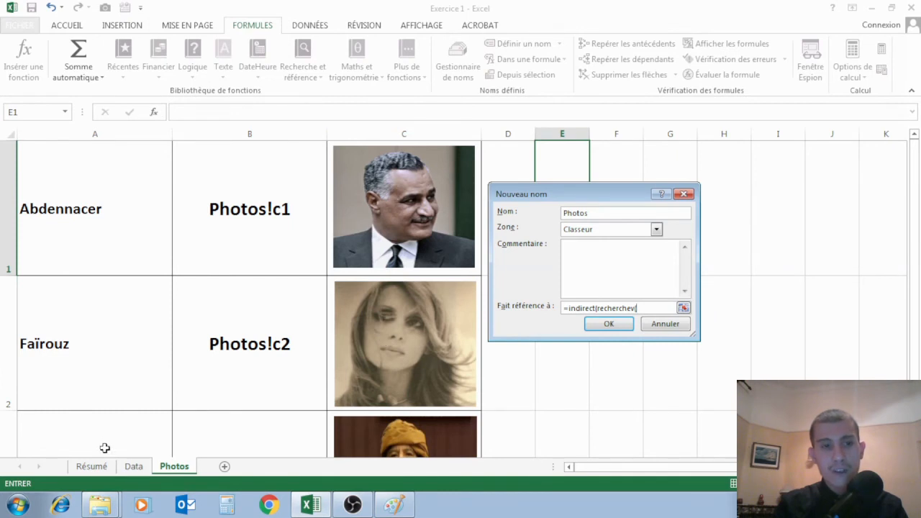
# Use the employee name cell J6 on the Résumé sheet as the lookup value, ending the argument with a semicolon
pyautogui.click(92, 466)
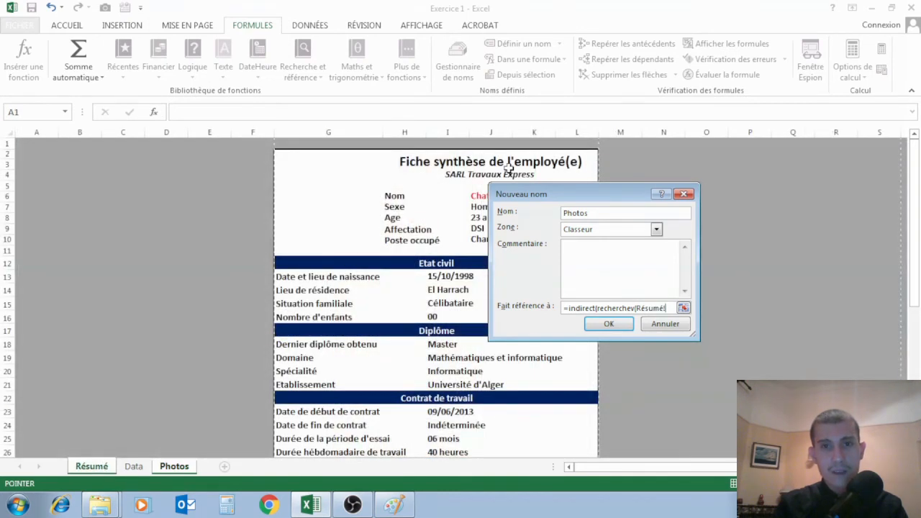
pyautogui.moveTo(532, 197); pyautogui.dragTo(627, 210)
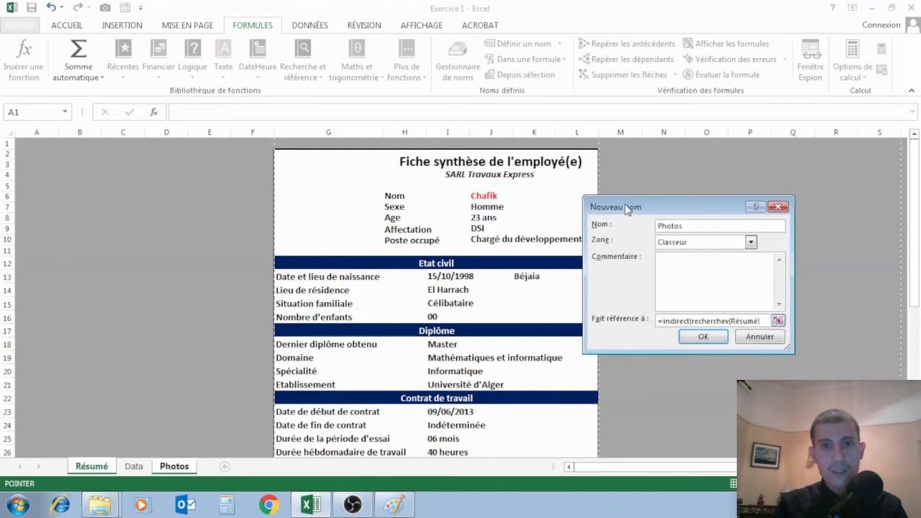
pyautogui.click(486, 195)
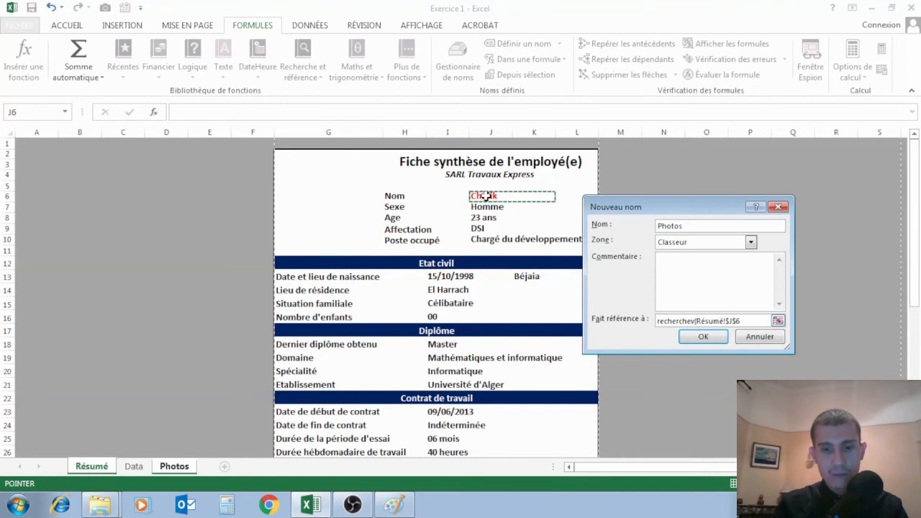
pyautogui.write(';')
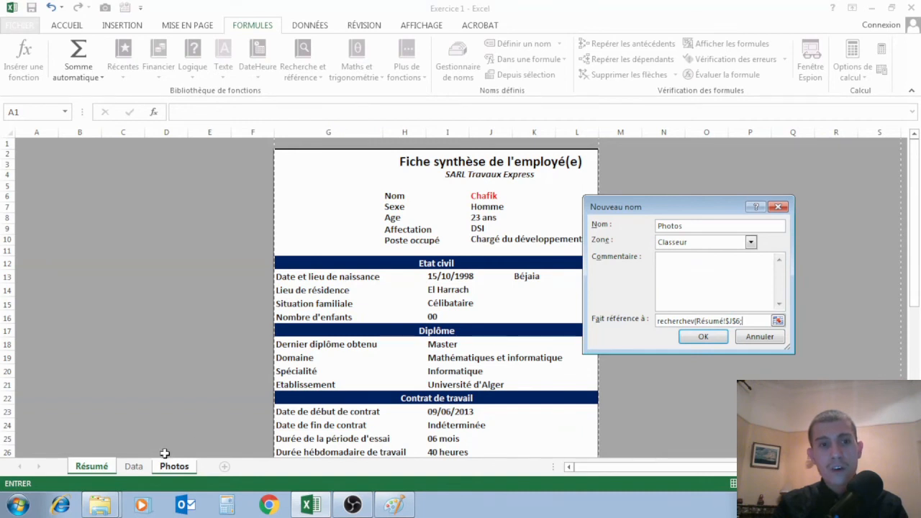
# Set the lookup table to the range $A$1:$C$3 on the Photos sheet, followed by a semicolon
pyautogui.click(142, 471)
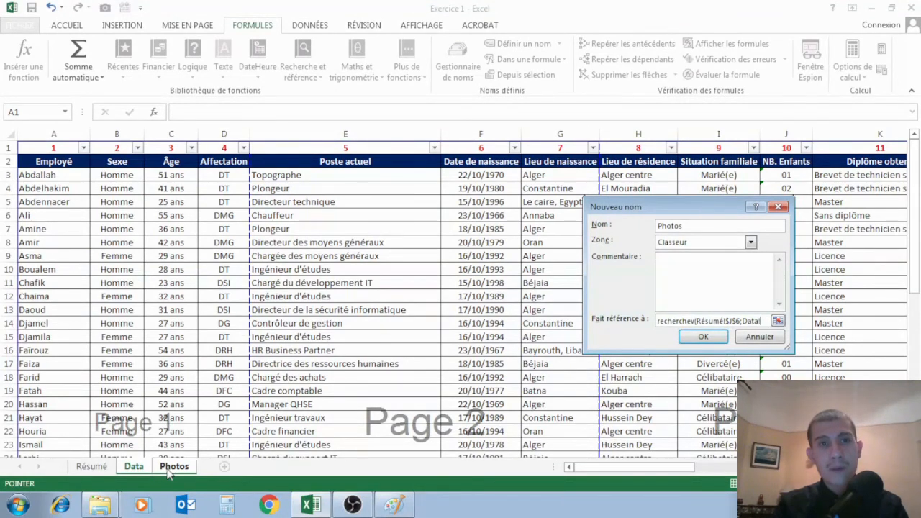
pyautogui.click(169, 471)
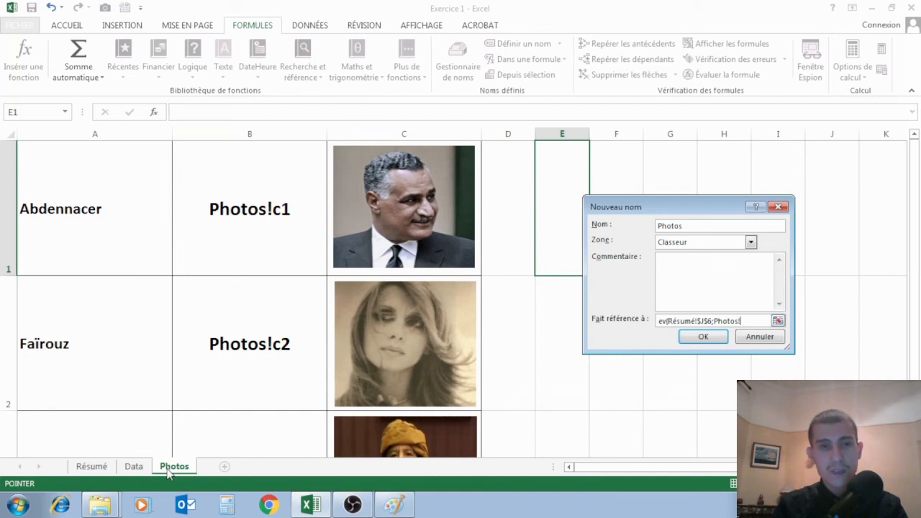
pyautogui.click(71, 190)
pyautogui.moveTo(72, 189); pyautogui.dragTo(436, 358)
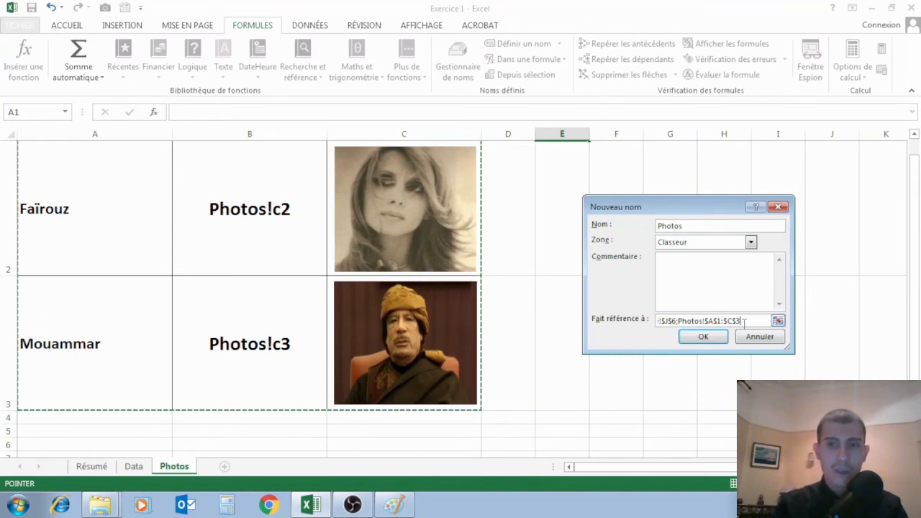
pyautogui.write(';')
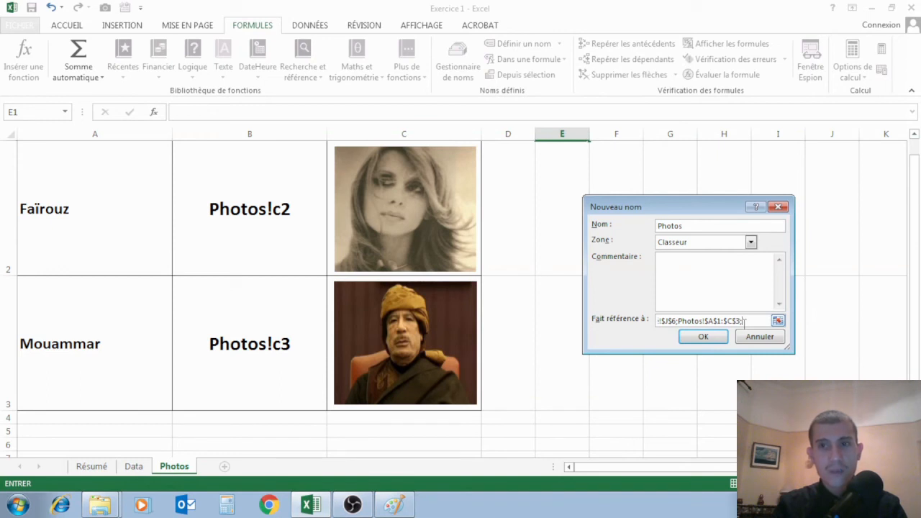
# Complete the formula with column index 2 and faux for an exact match, save the Photos name and close the name manager
pyautogui.click(915, 144)
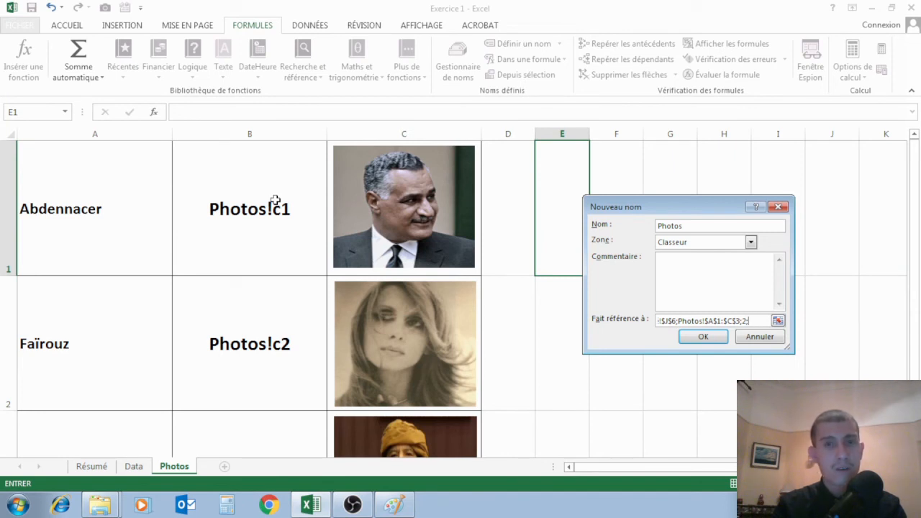
pyautogui.write('faux')
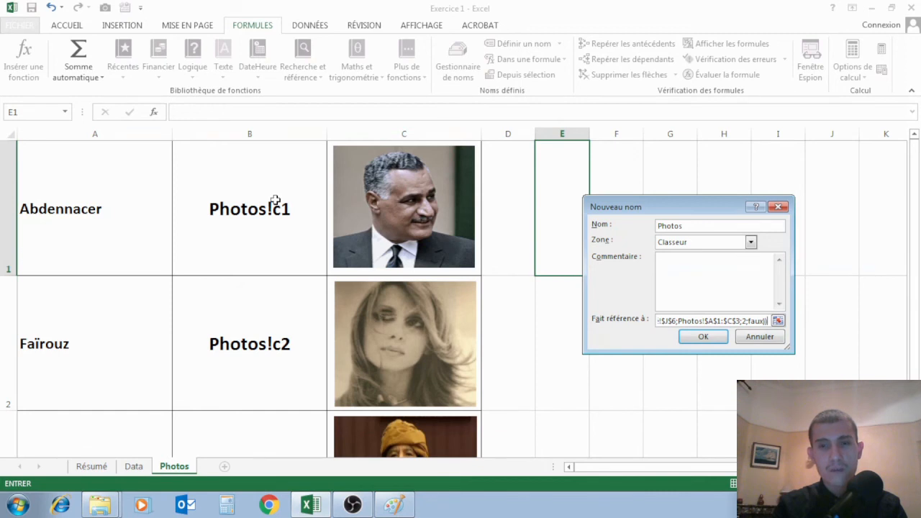
pyautogui.click(701, 338)
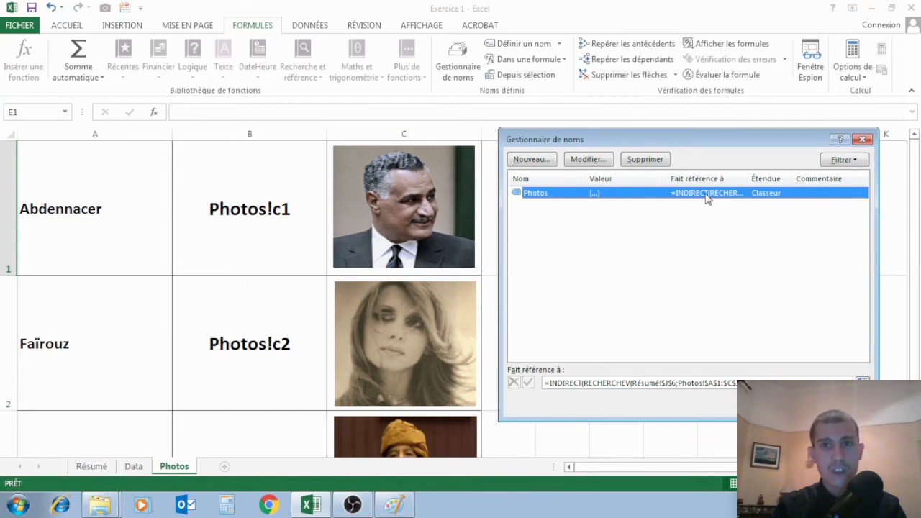
pyautogui.click(844, 406)
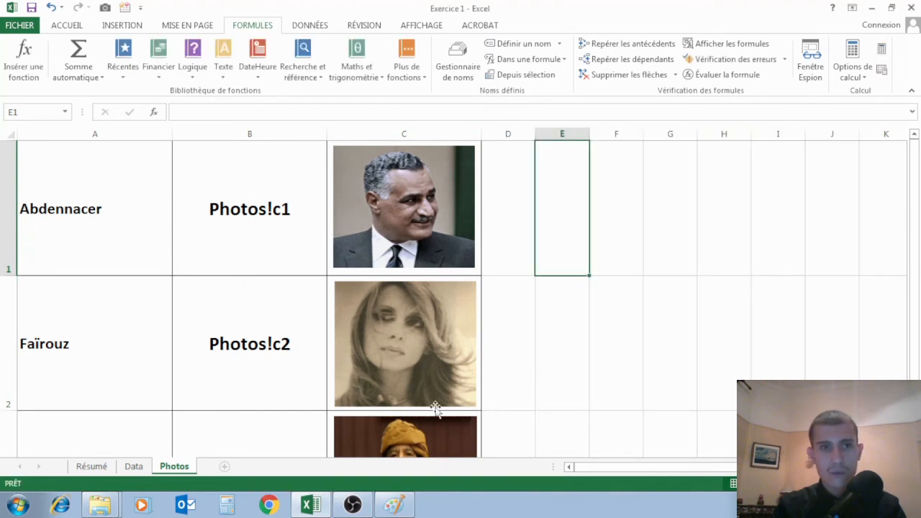
# From the Résumé sheet, examine the Quick Access Toolbar options, browsing the full command list and the Appareil photo entry
pyautogui.click(98, 468)
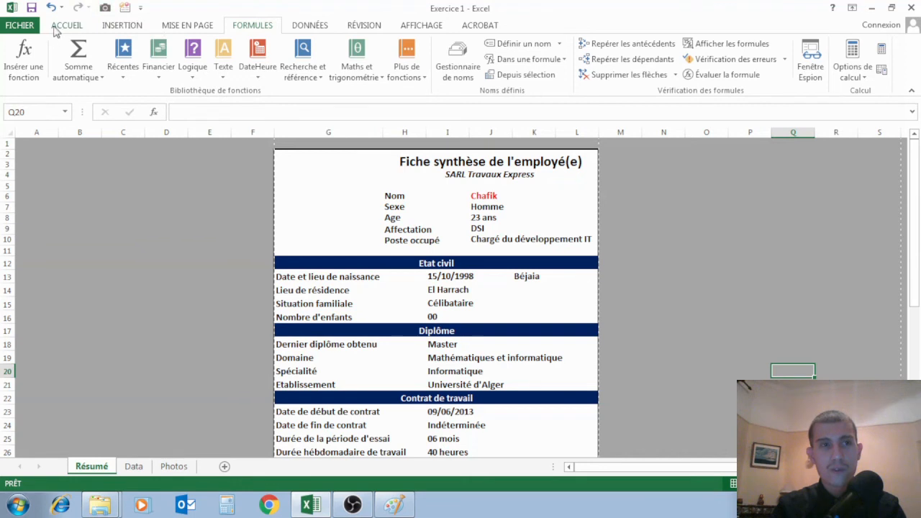
pyautogui.click(28, 25)
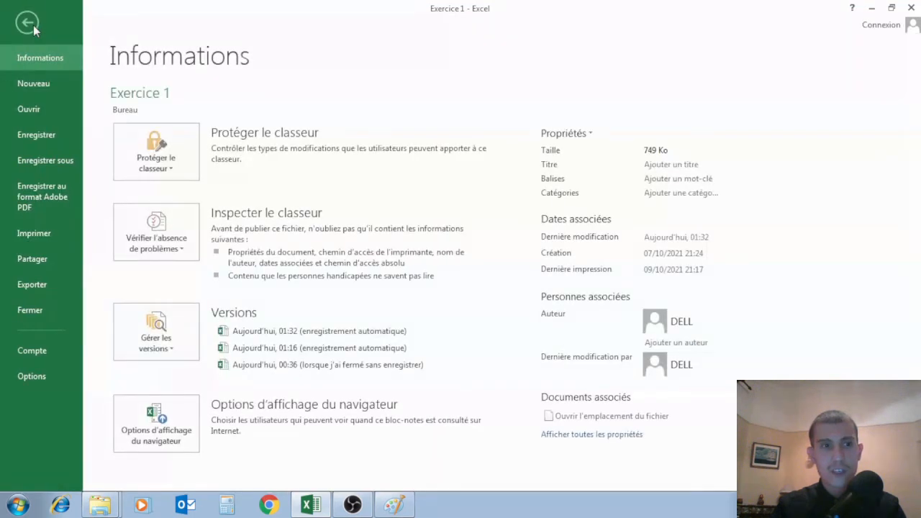
pyautogui.click(34, 375)
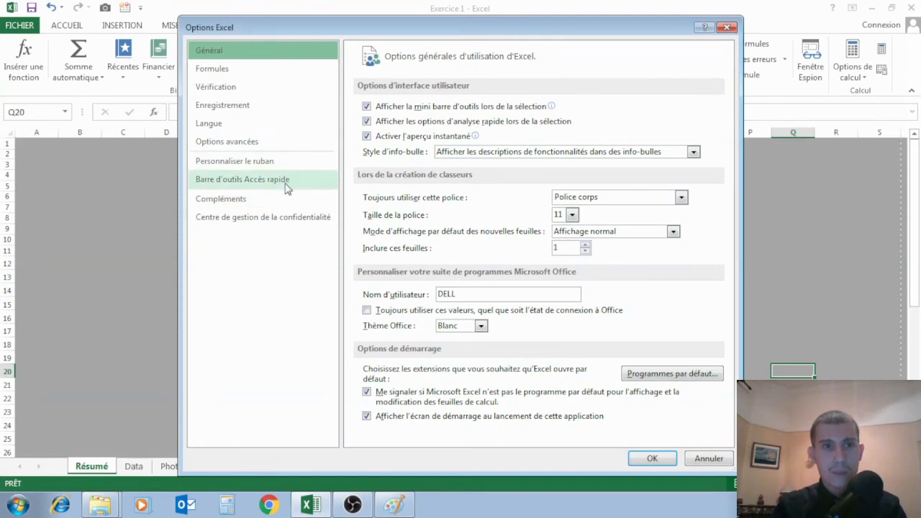
pyautogui.click(286, 187)
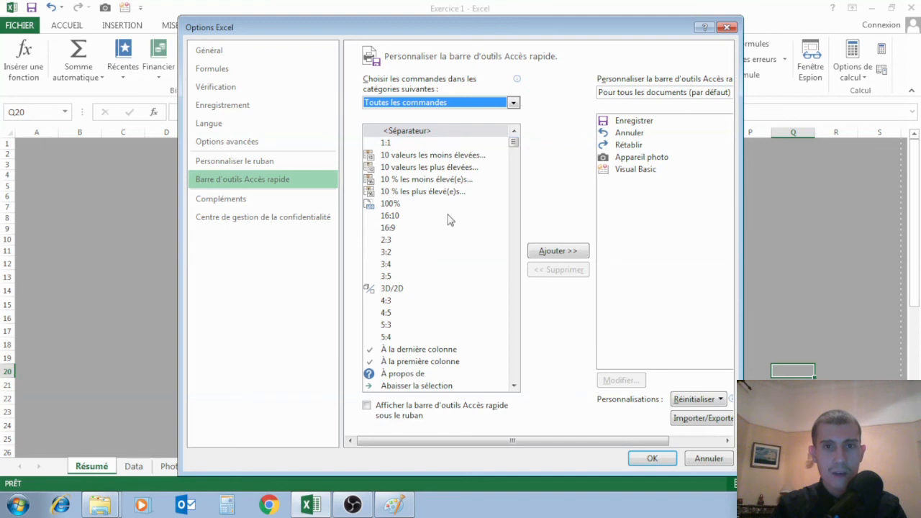
pyautogui.click(473, 327)
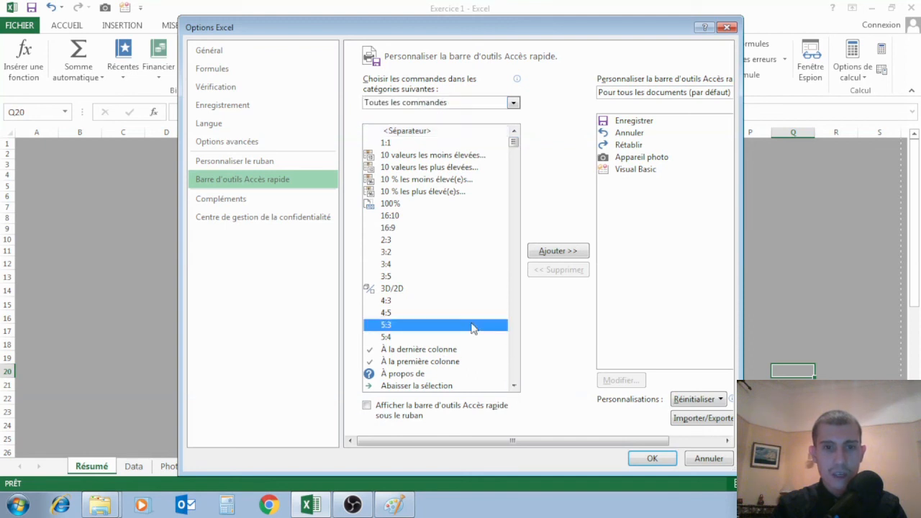
pyautogui.press('Down')
pyautogui.press('Down')
pyautogui.press('Down')
pyautogui.press('Down')
pyautogui.press('Down')
pyautogui.press('Down')
pyautogui.press('Down')
pyautogui.press('Down')
pyautogui.press('Down')
pyautogui.press('Down')
pyautogui.press('Down')
pyautogui.press('Down')
pyautogui.press('Down')
pyautogui.press('Down')
pyautogui.press('Down')
pyautogui.press('Down')
pyautogui.press('Down')
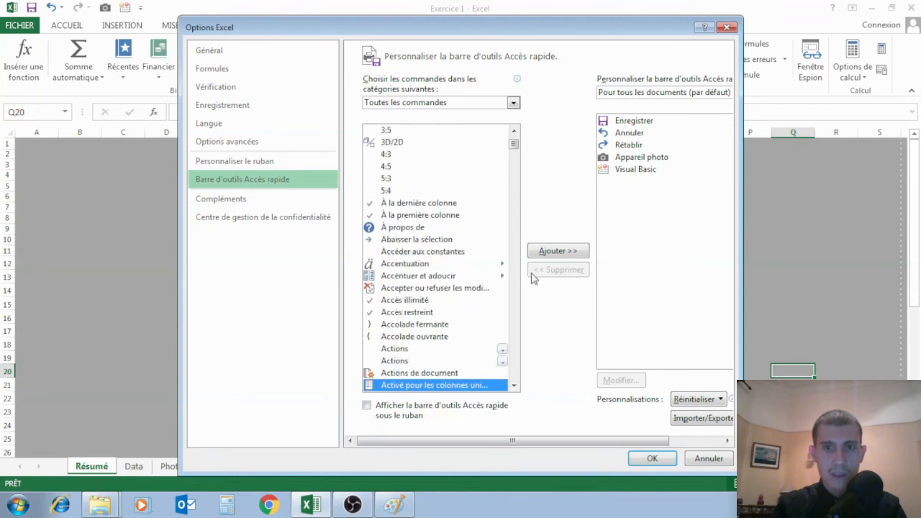
pyautogui.click(647, 158)
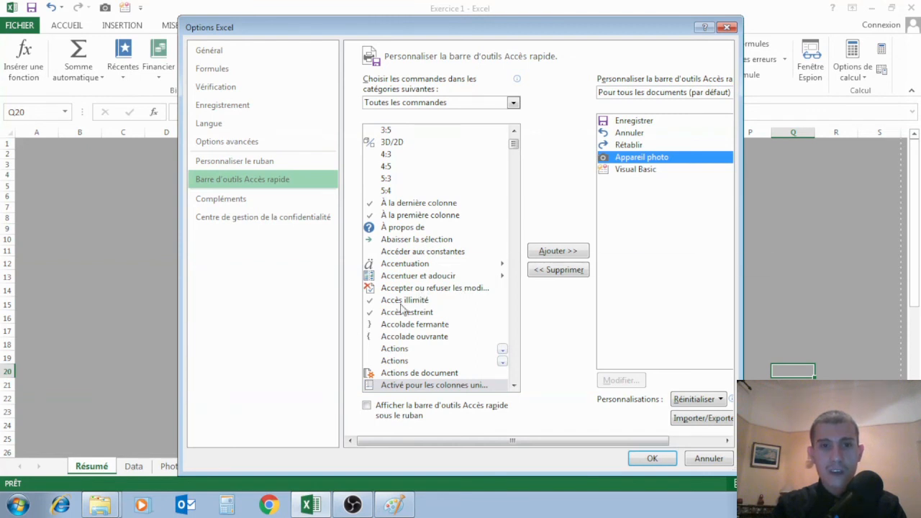
# Add the Accès illimité command to the Quick Access Toolbar as a trial, remove it again and close the options
pyautogui.click(402, 305)
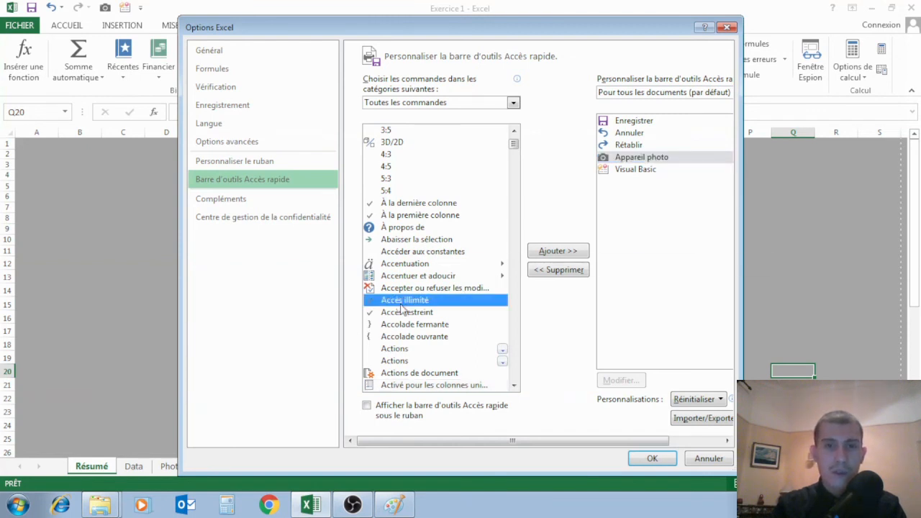
pyautogui.click(551, 253)
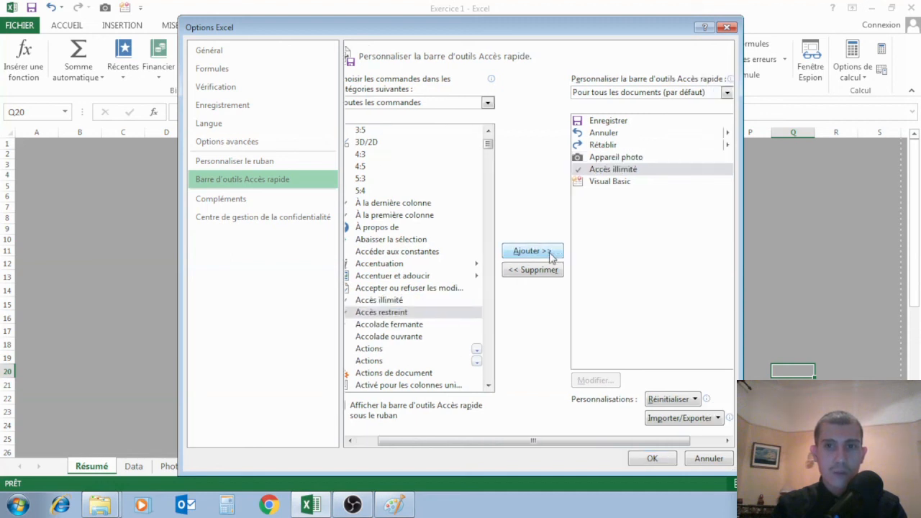
pyautogui.click(631, 174)
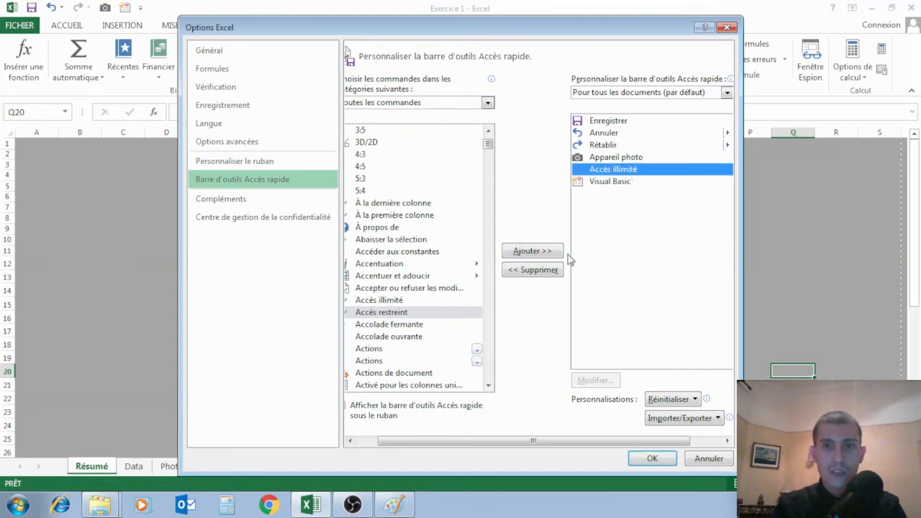
pyautogui.click(551, 272)
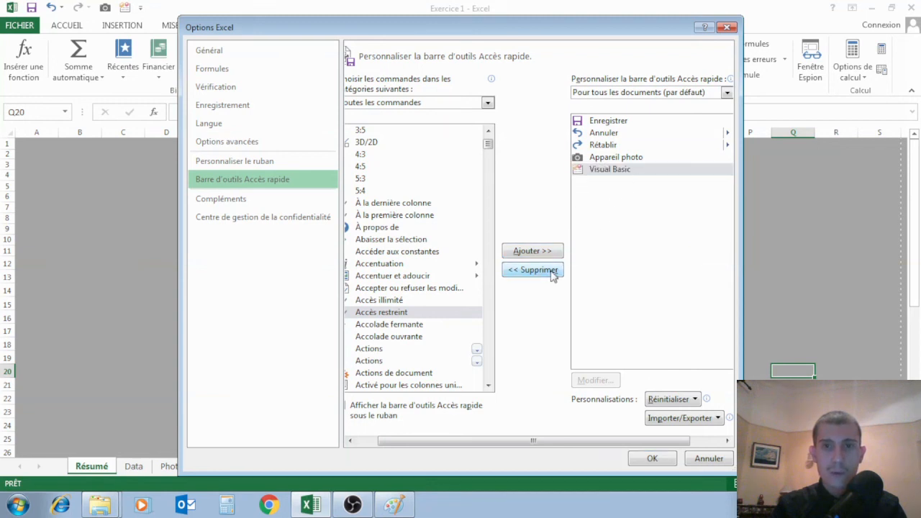
pyautogui.click(652, 460)
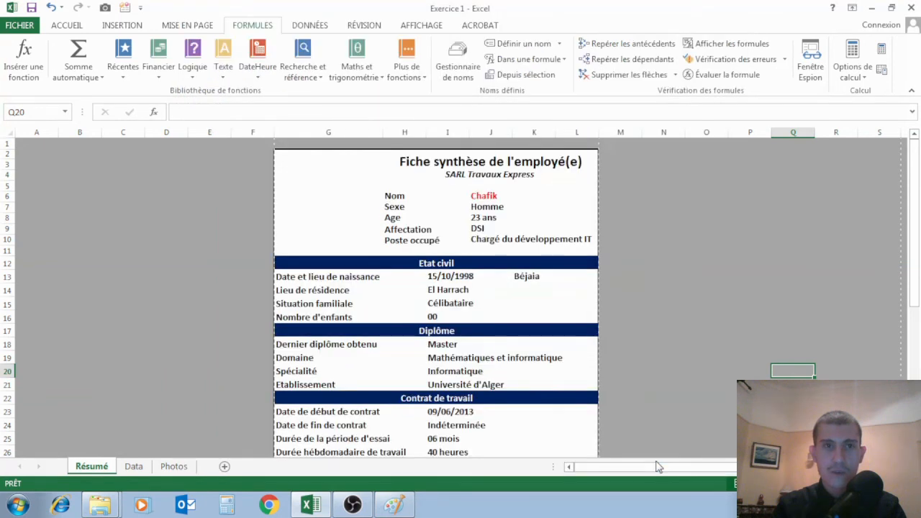
# Insert an Appareil photo image of cell Q20 in the form's empty photo area and resize it to about 4,37 cm high by 4,76 cm wide
pyautogui.click(72, 29)
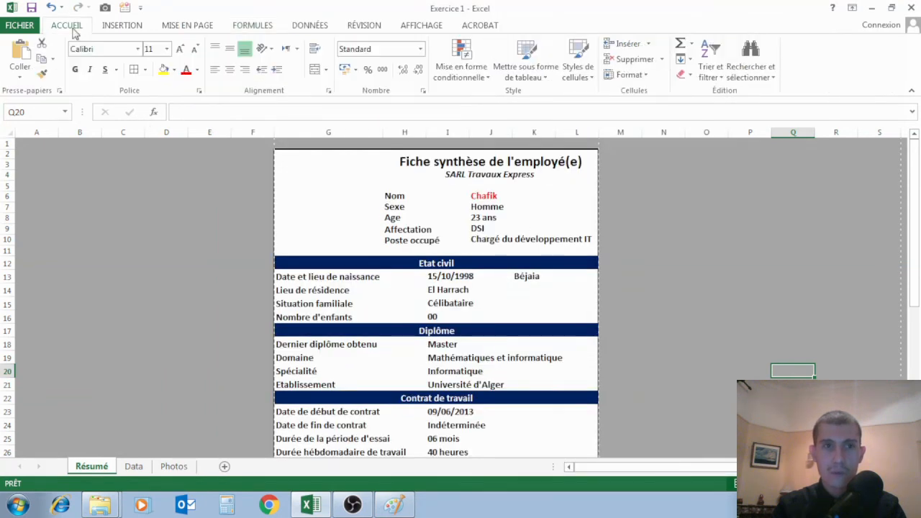
pyautogui.click(106, 8)
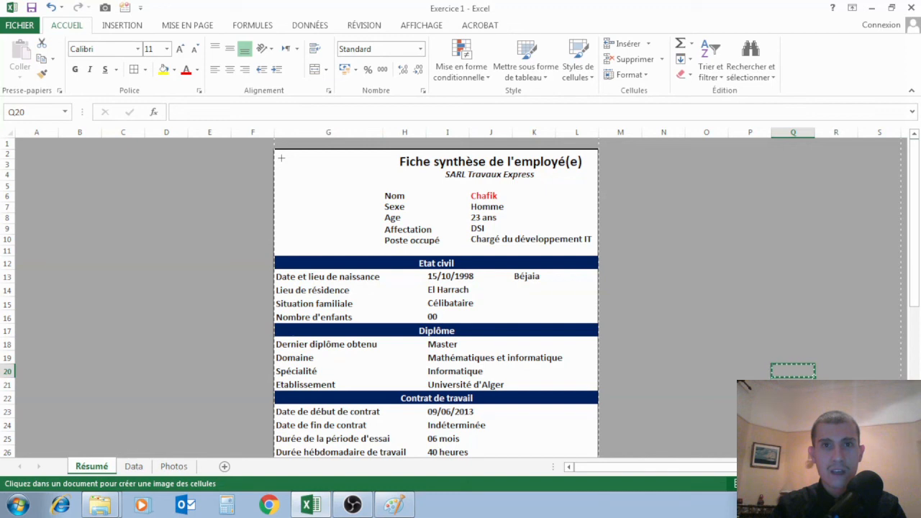
pyautogui.moveTo(281, 157); pyautogui.dragTo(376, 218)
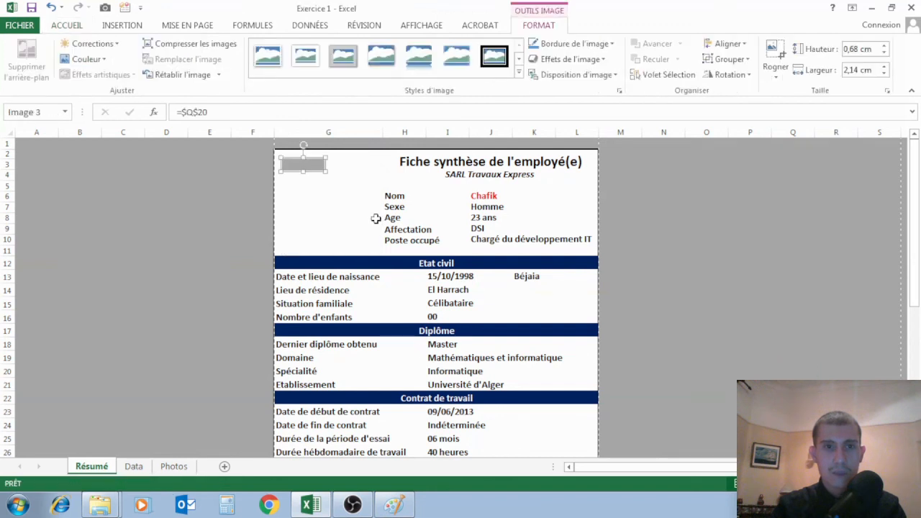
pyautogui.moveTo(303, 171); pyautogui.dragTo(302, 334)
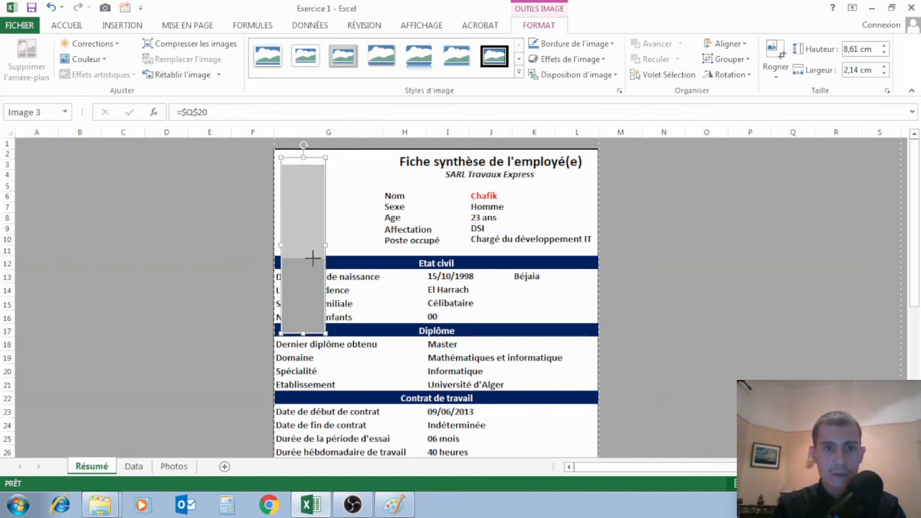
pyautogui.moveTo(307, 231); pyautogui.dragTo(308, 247)
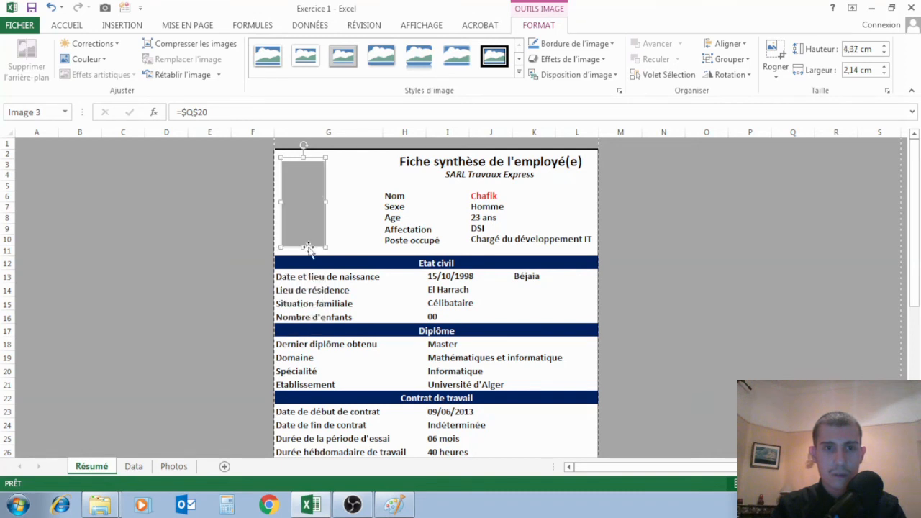
pyautogui.moveTo(327, 203); pyautogui.dragTo(380, 206)
pyautogui.click(621, 238)
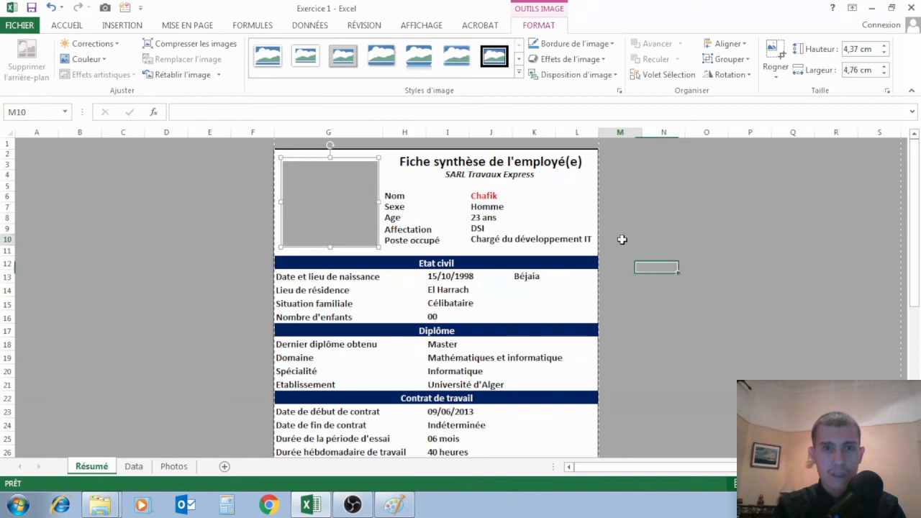
pyautogui.click(336, 203)
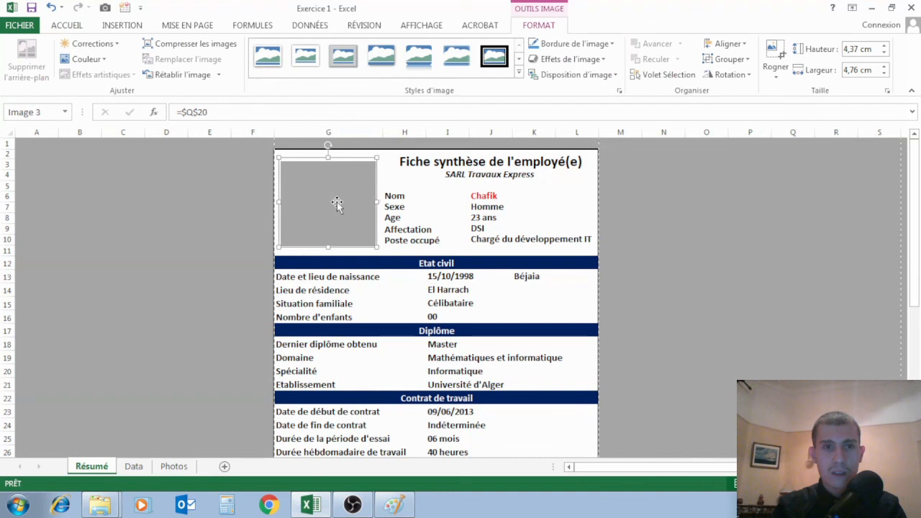
pyautogui.click(771, 220)
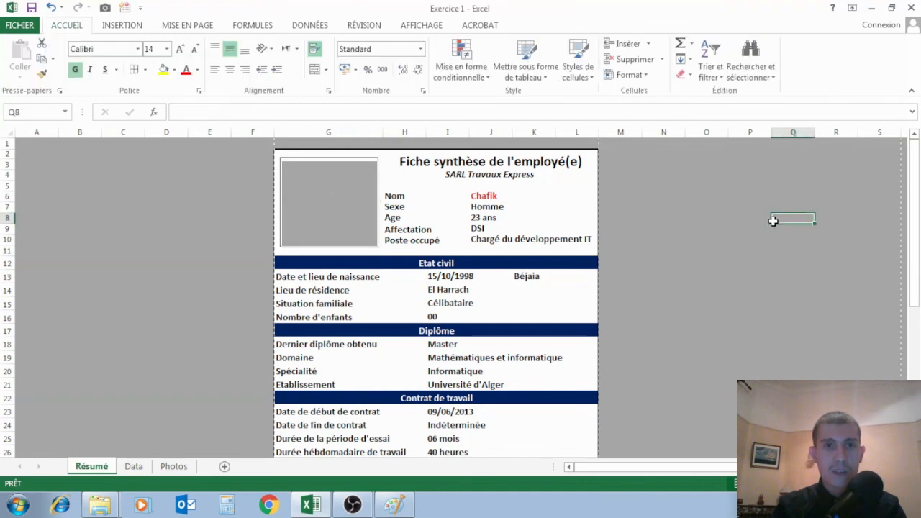
pyautogui.click(489, 194)
pyautogui.click(325, 205)
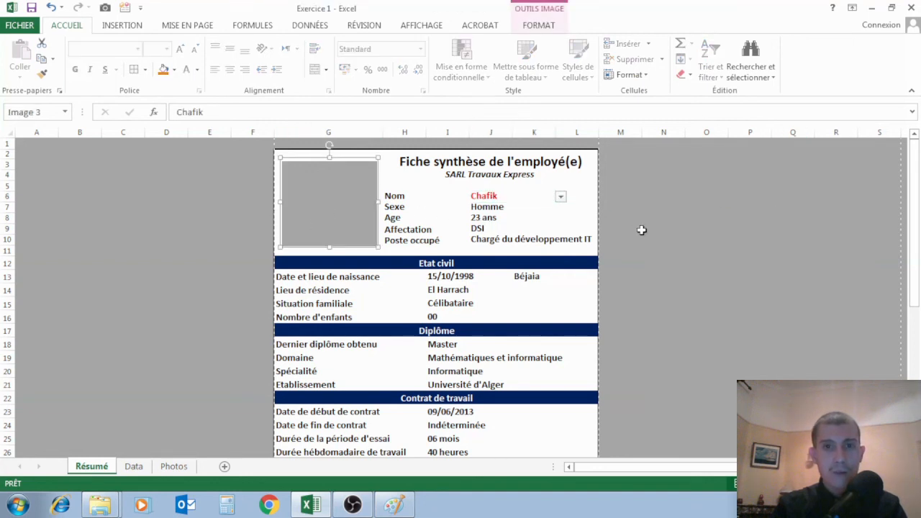
pyautogui.click(641, 229)
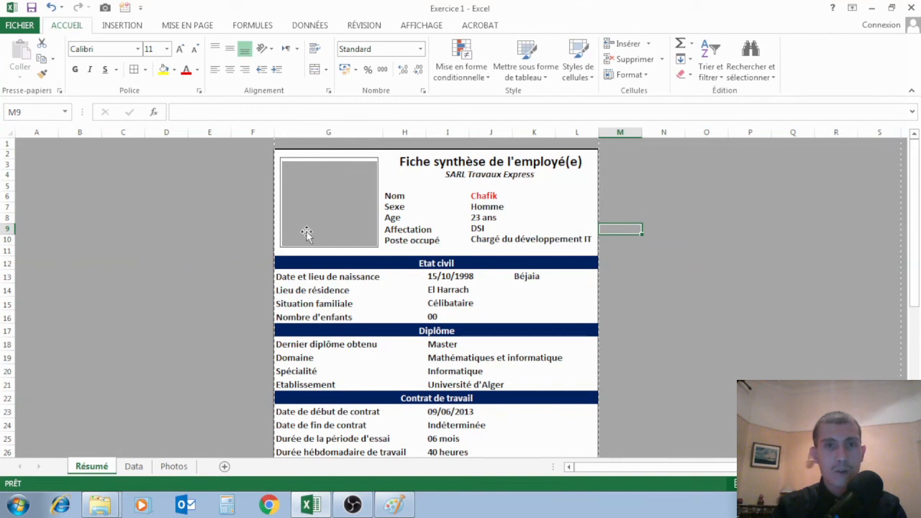
# Try to replace the linked picture's cell reference with the defined name formula =Photos
pyautogui.click(307, 233)
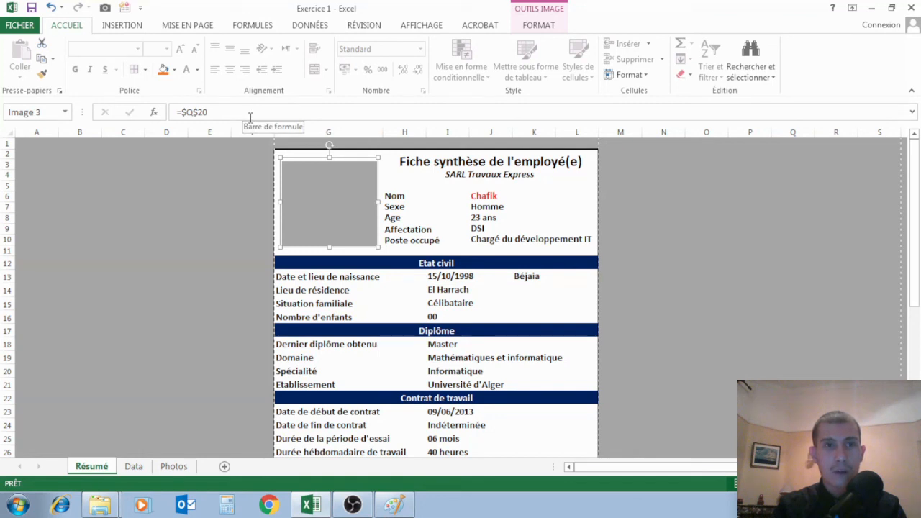
pyautogui.moveTo(250, 116); pyautogui.dragTo(168, 117)
pyautogui.press('BackSpace')
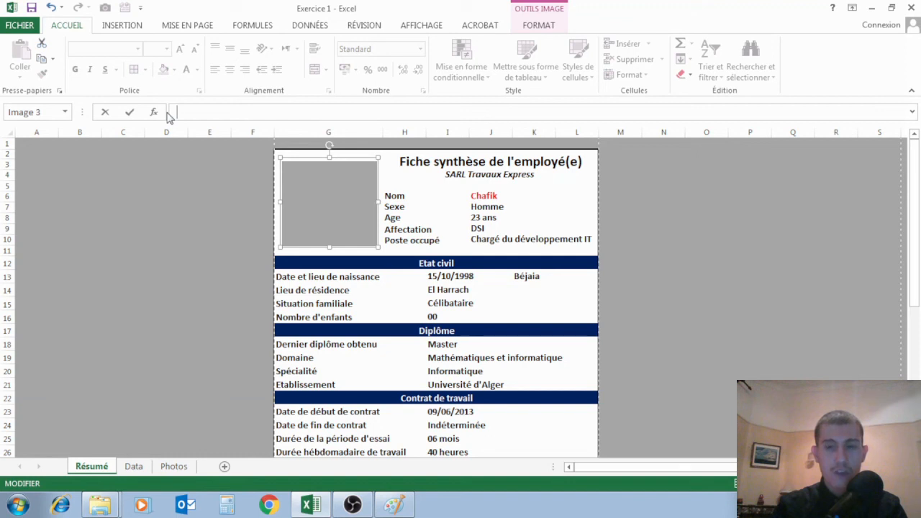
pyautogui.write('=')
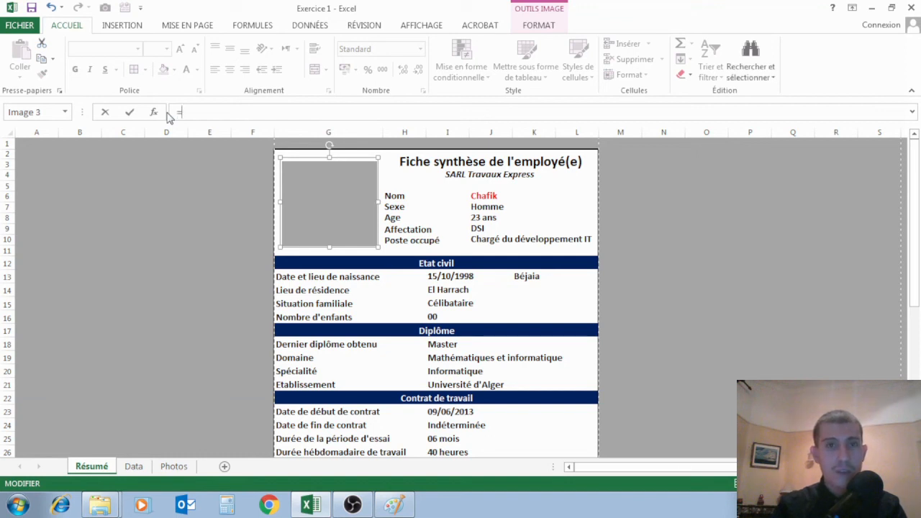
pyautogui.write('pho')
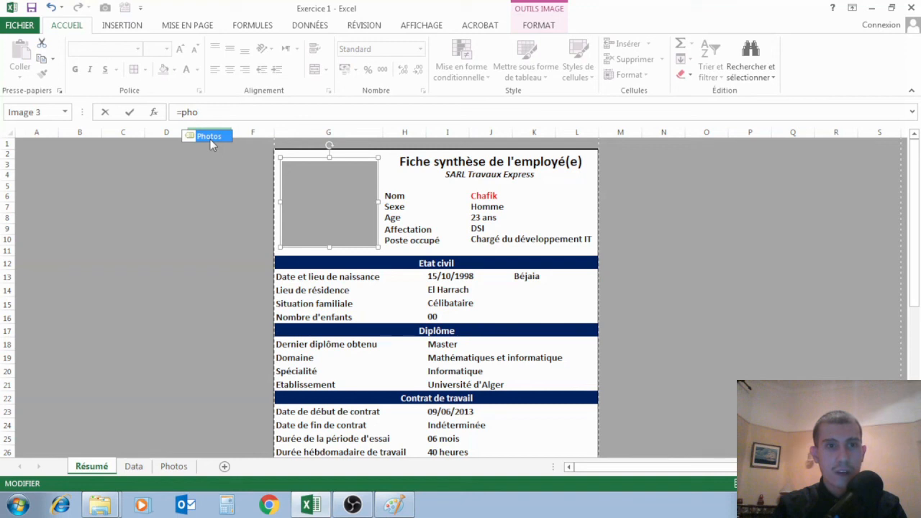
pyautogui.press('Return')
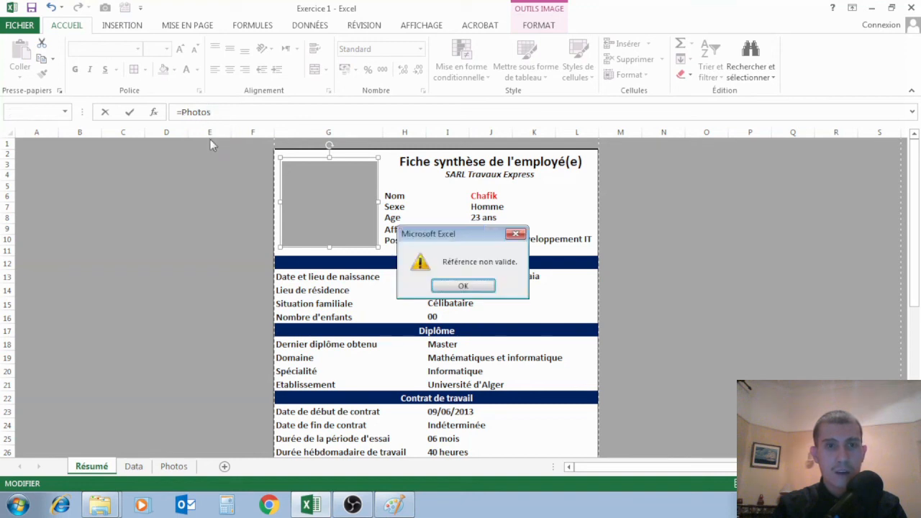
pyautogui.click(461, 286)
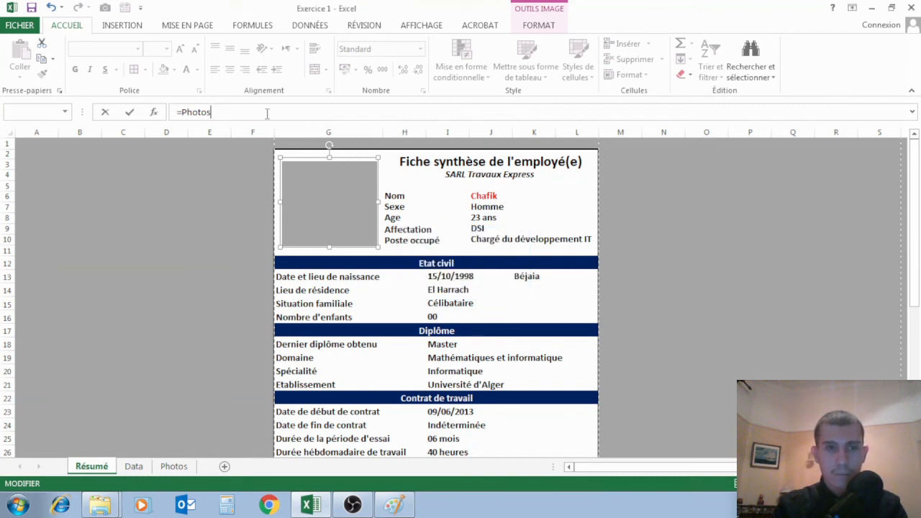
pyautogui.press('Escape')
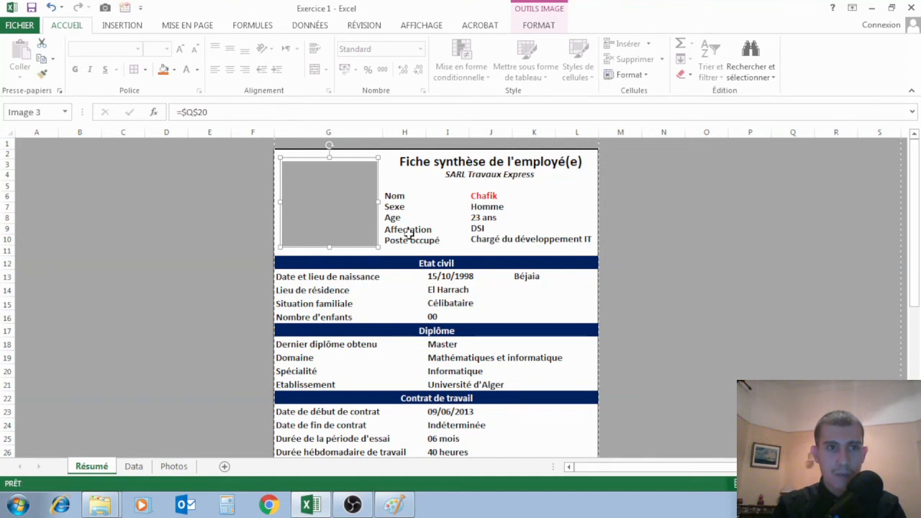
# Choose the third employee of the list in the form's Nom dropdown, cell J6
pyautogui.click(495, 197)
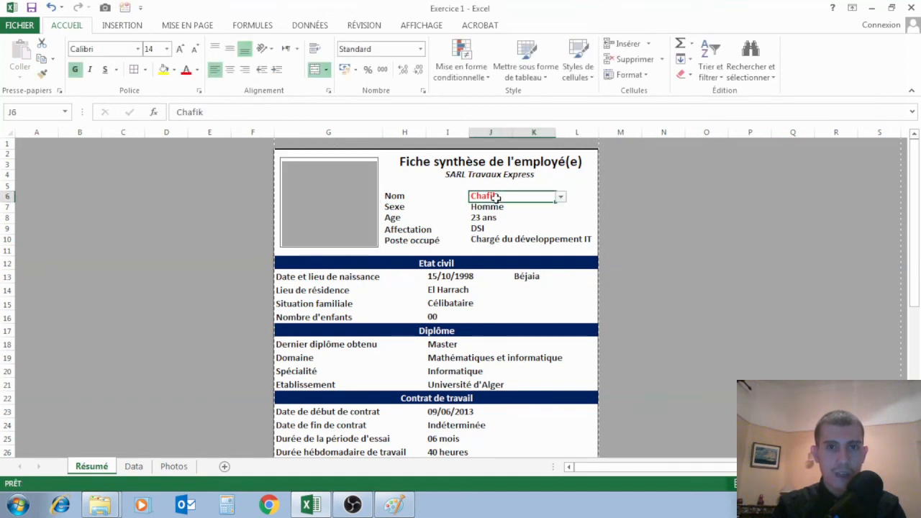
pyautogui.click(562, 199)
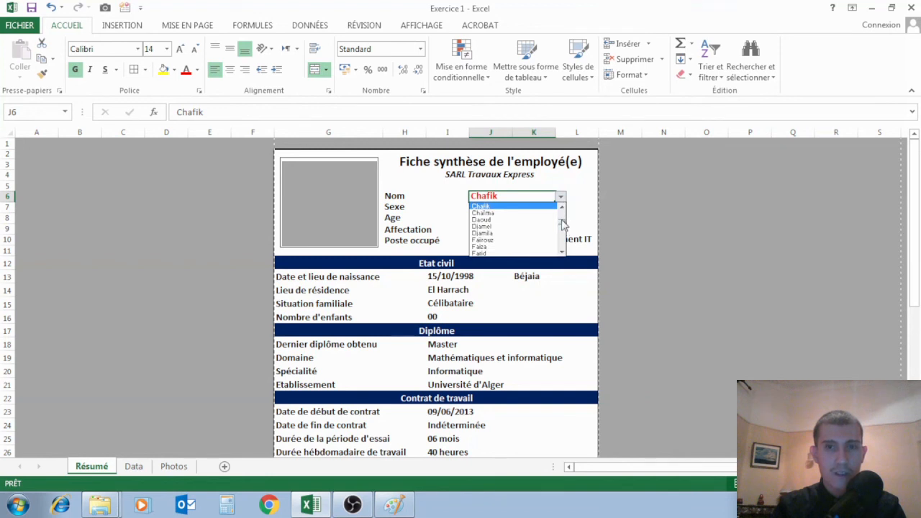
pyautogui.moveTo(563, 225); pyautogui.dragTo(573, 199)
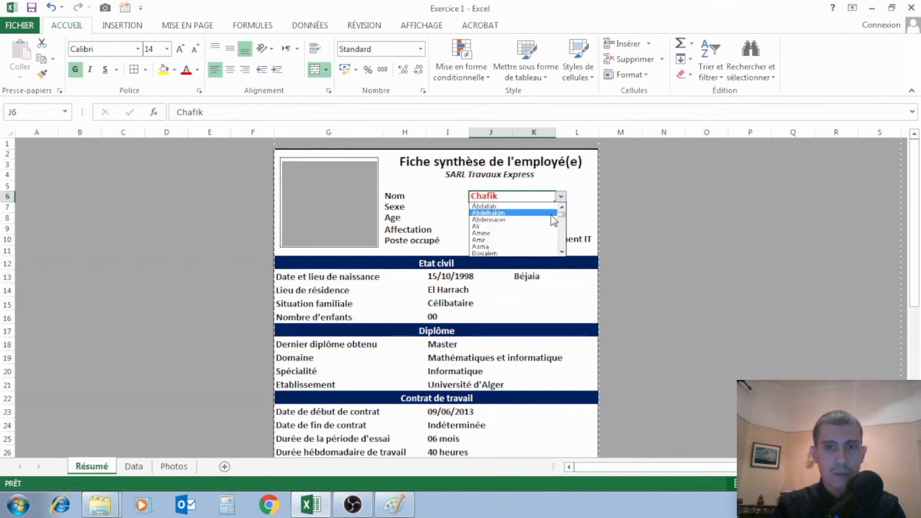
pyautogui.click(549, 223)
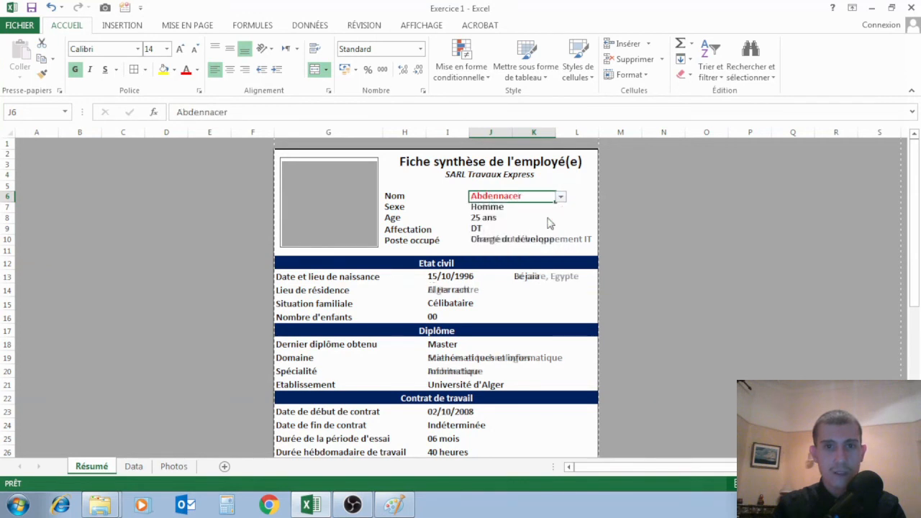
# Link the picture in the form's photo area to the defined name with the formula =Photos
pyautogui.click(286, 199)
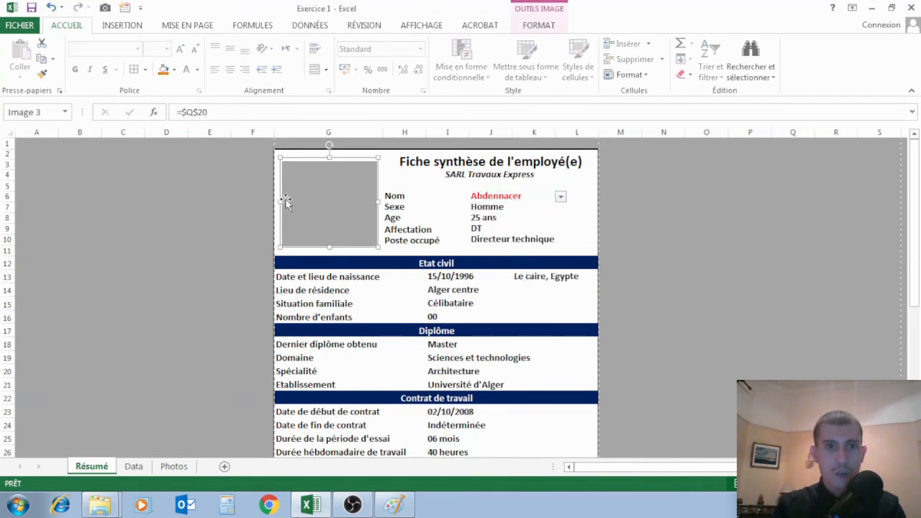
pyautogui.moveTo(255, 121); pyautogui.dragTo(185, 113)
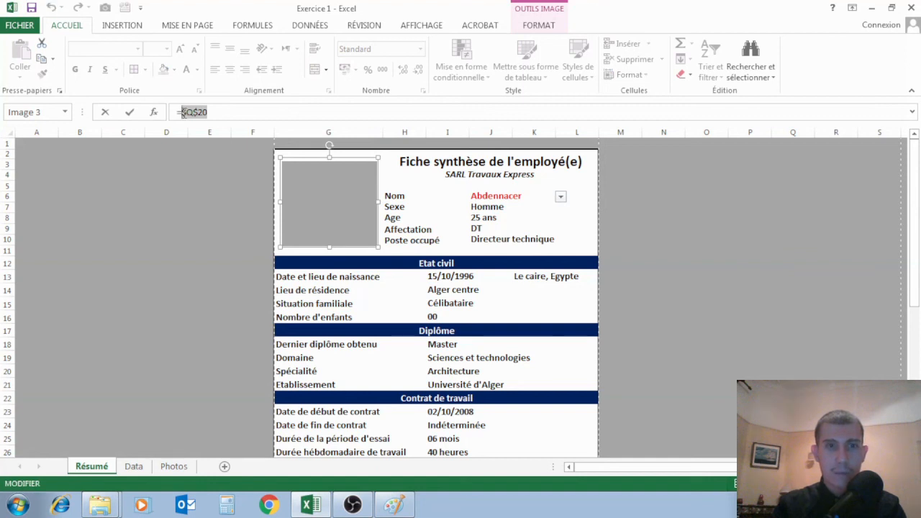
pyautogui.press('BackSpace')
pyautogui.write('Pho')
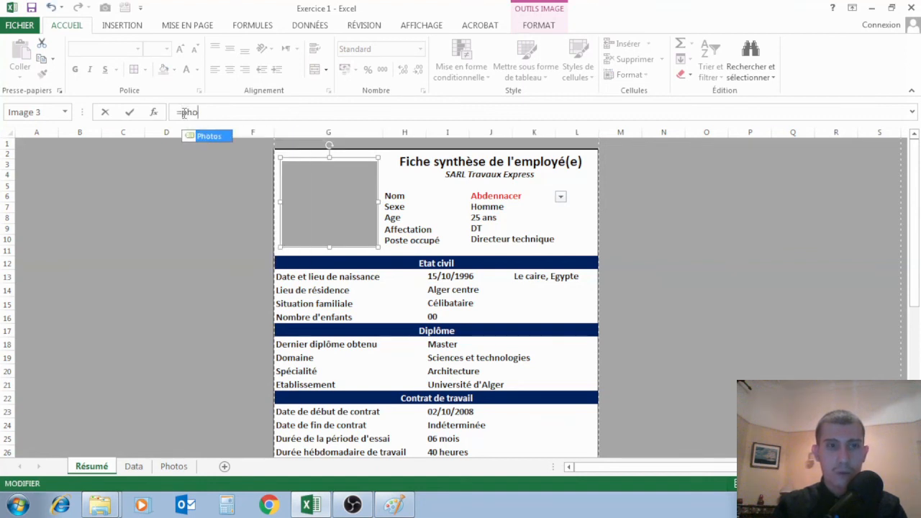
pyautogui.doubleClick(208, 136)
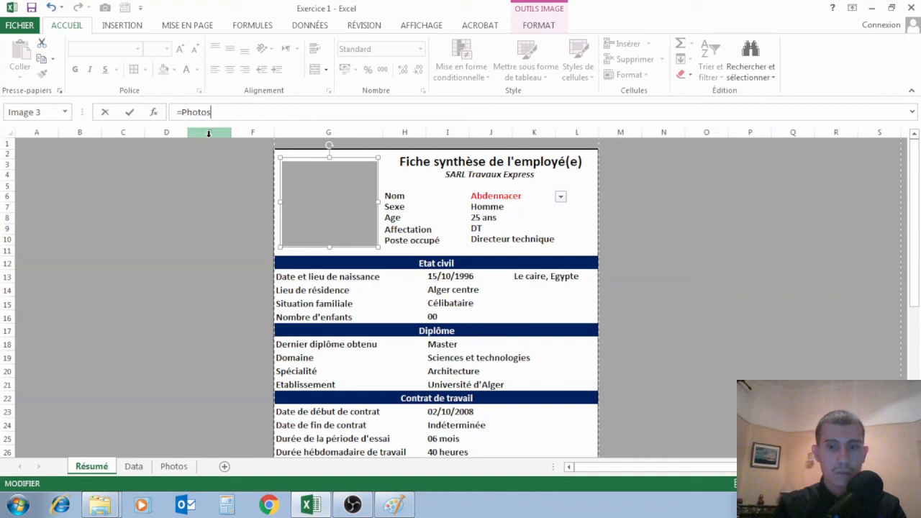
pyautogui.press('Return')
pyautogui.click(705, 243)
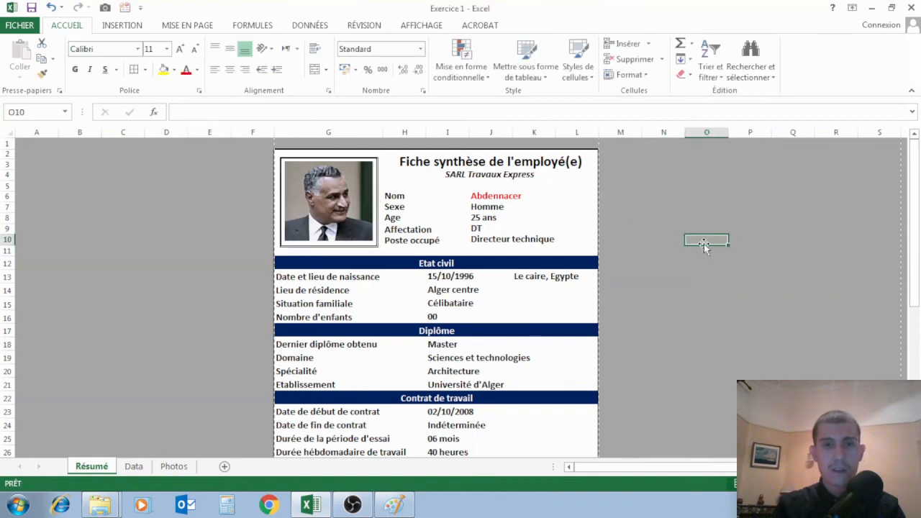
# Test the linked photo by choosing the DRH department's HR Business Partner in the Nom dropdown
pyautogui.click(499, 195)
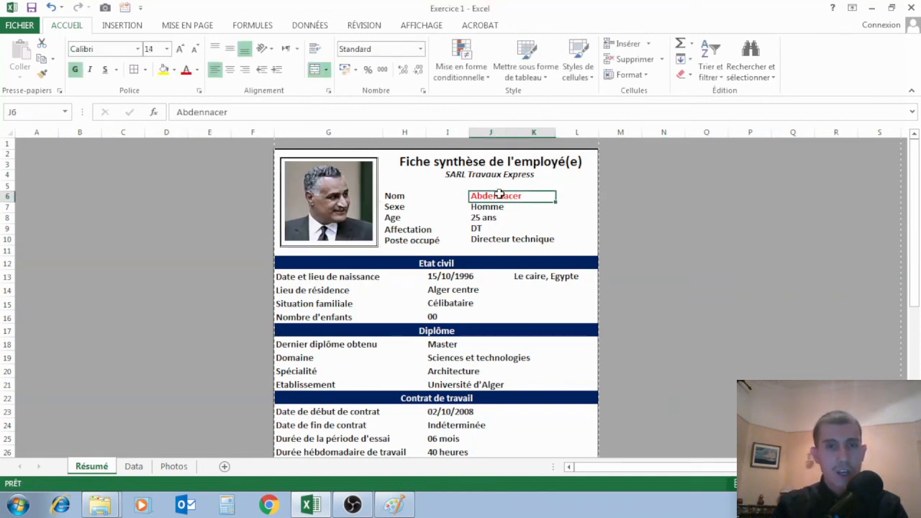
pyautogui.click(560, 199)
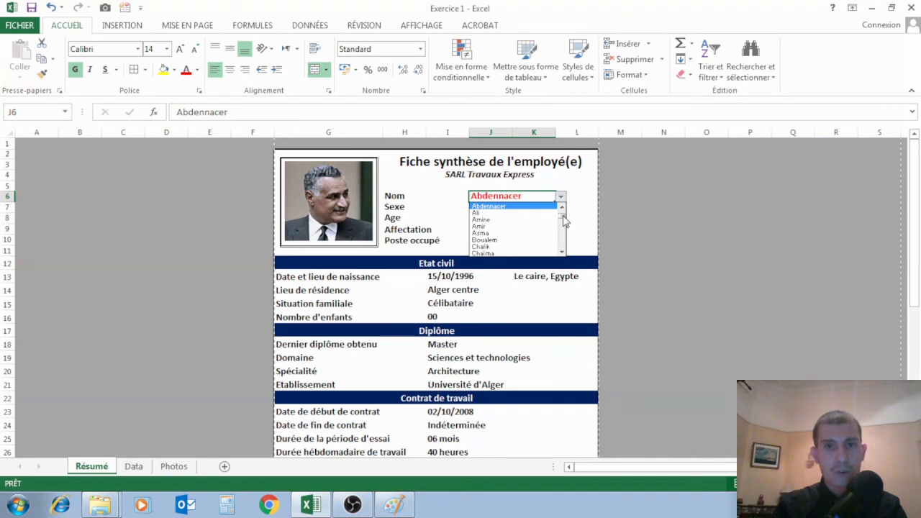
pyautogui.click(562, 252)
pyautogui.click(561, 252)
pyautogui.click(562, 252)
pyautogui.click(562, 252)
pyautogui.click(562, 252)
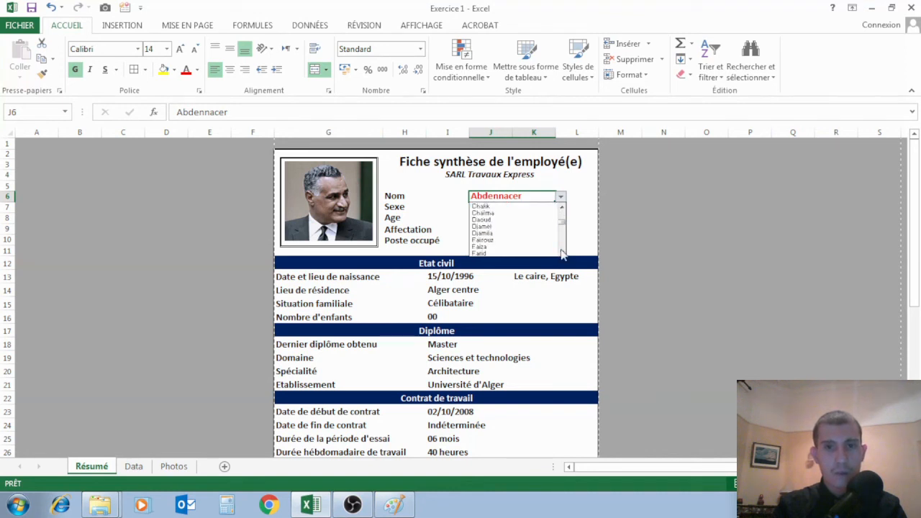
pyautogui.click(538, 241)
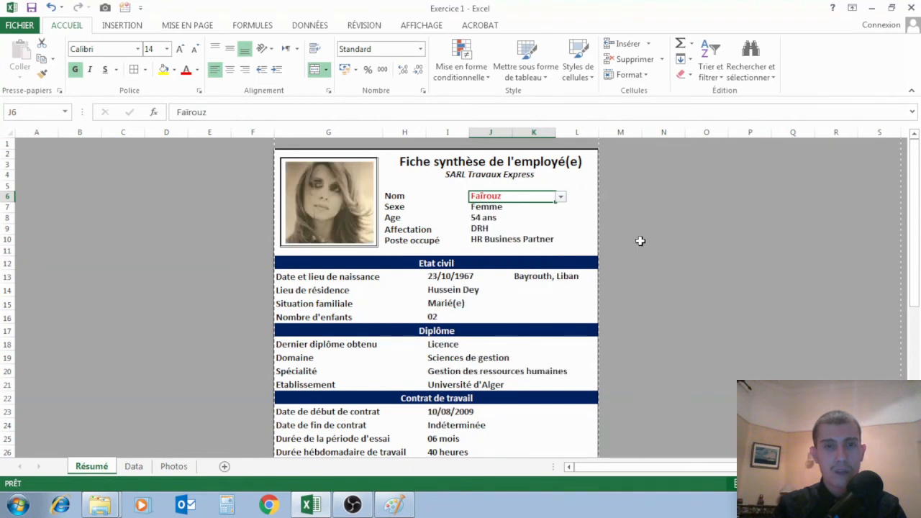
# Test the linked photo with another employee by choosing the DT department's Ingénieur travaux born in Tripoli in the Nom dropdown
pyautogui.click(561, 197)
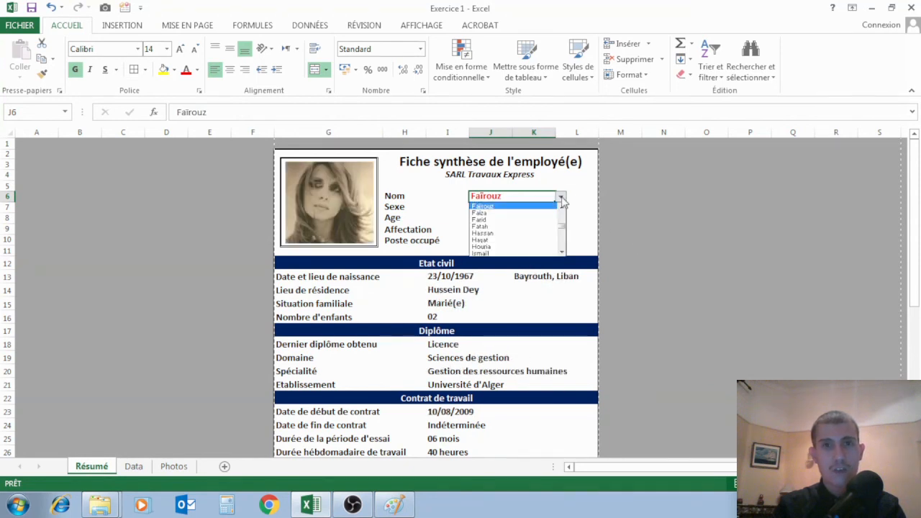
pyautogui.moveTo(561, 226); pyautogui.dragTo(562, 241)
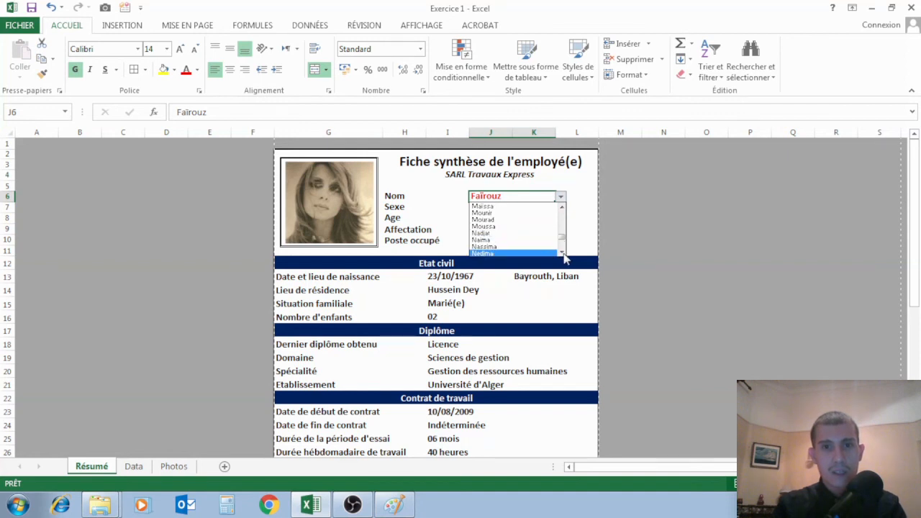
pyautogui.click(562, 253)
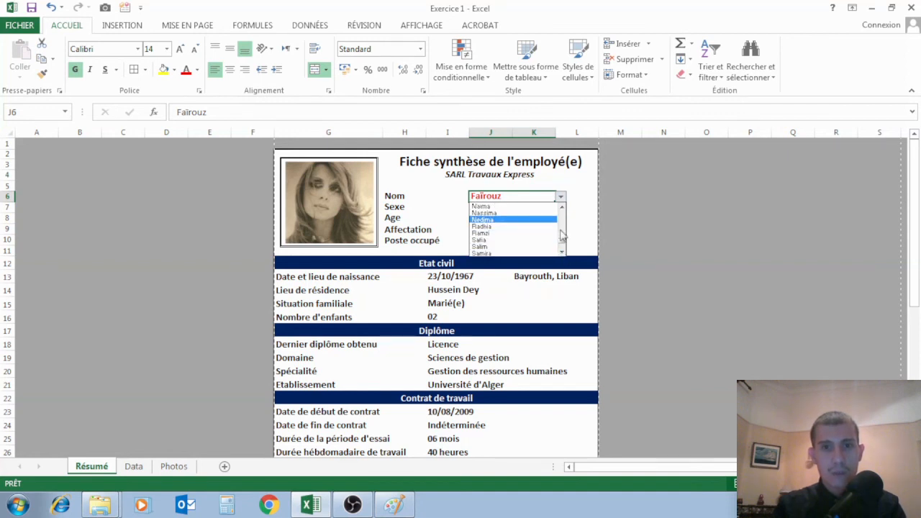
pyautogui.click(561, 209)
pyautogui.click(561, 208)
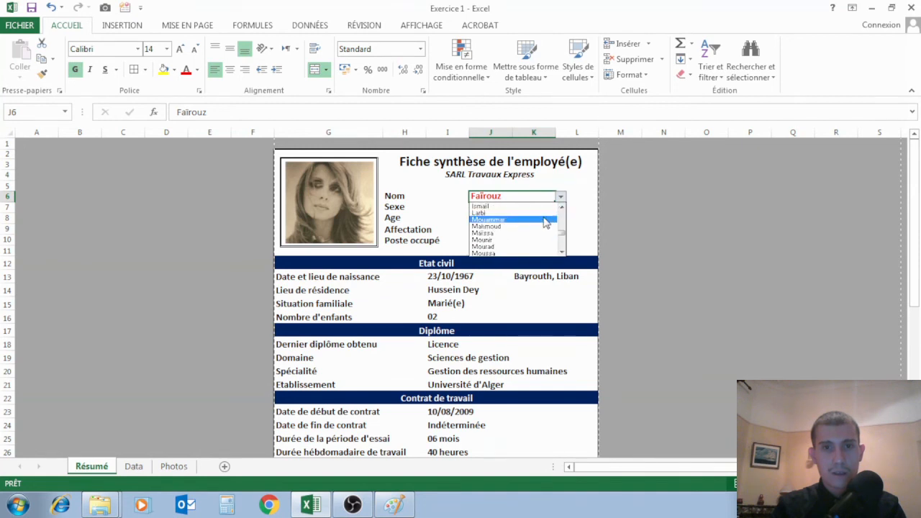
pyautogui.click(545, 220)
pyautogui.click(607, 230)
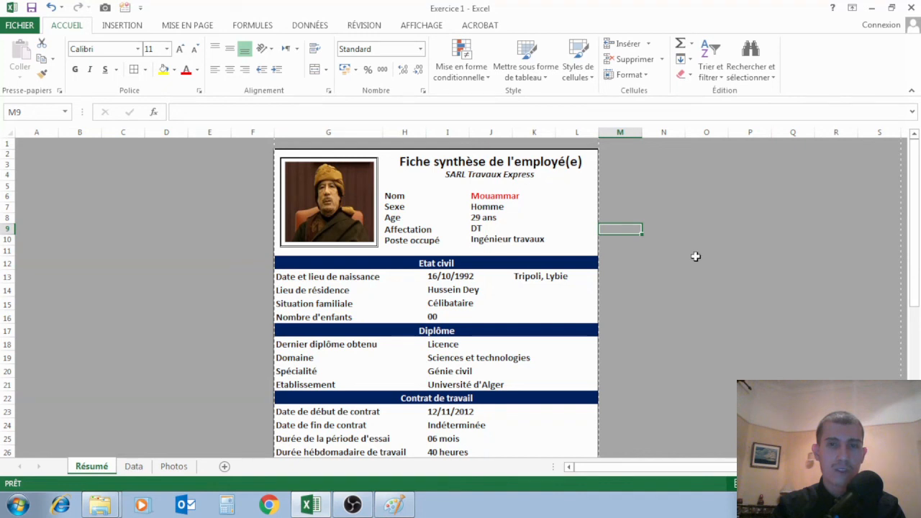
pyautogui.click(663, 303)
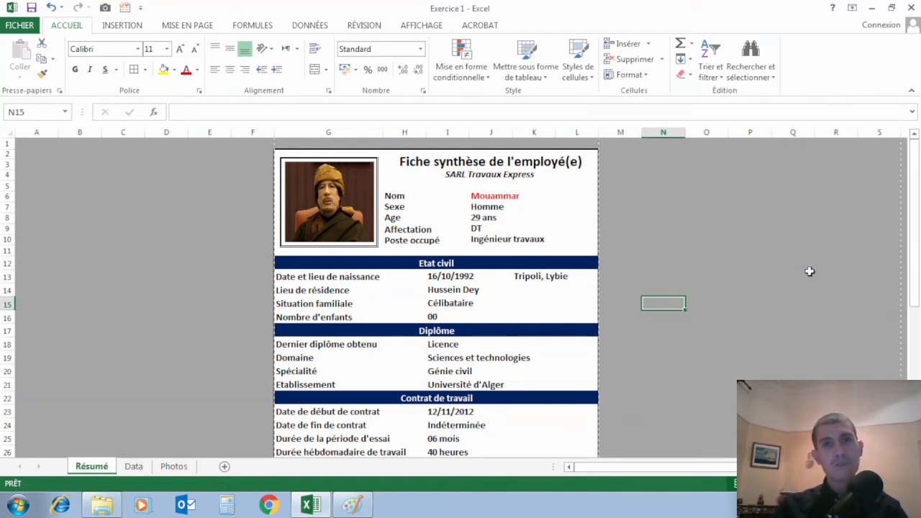